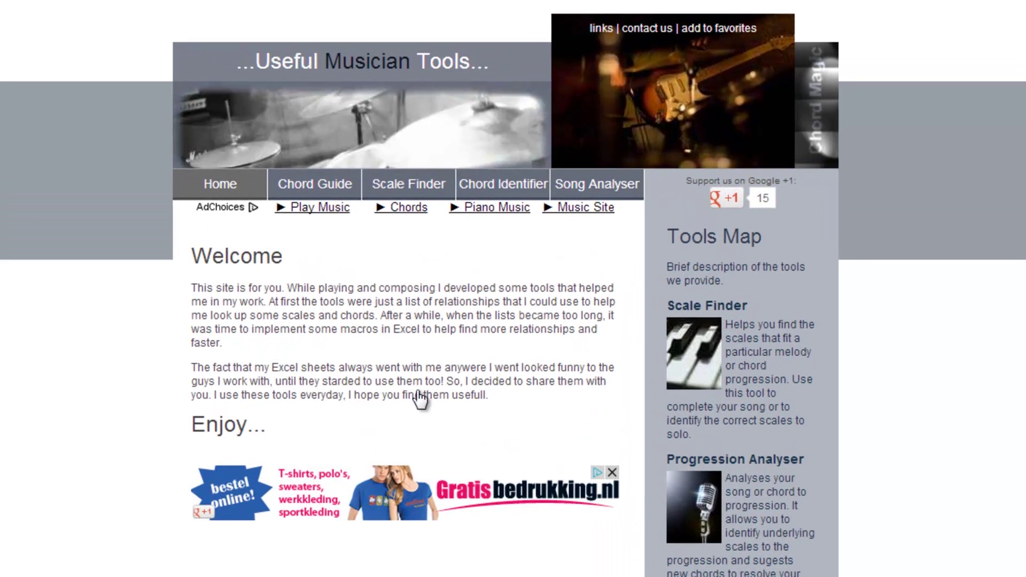
- Open the Scale Finder tool on the musician tools website and bring its full note and scale form into view
key(F11)
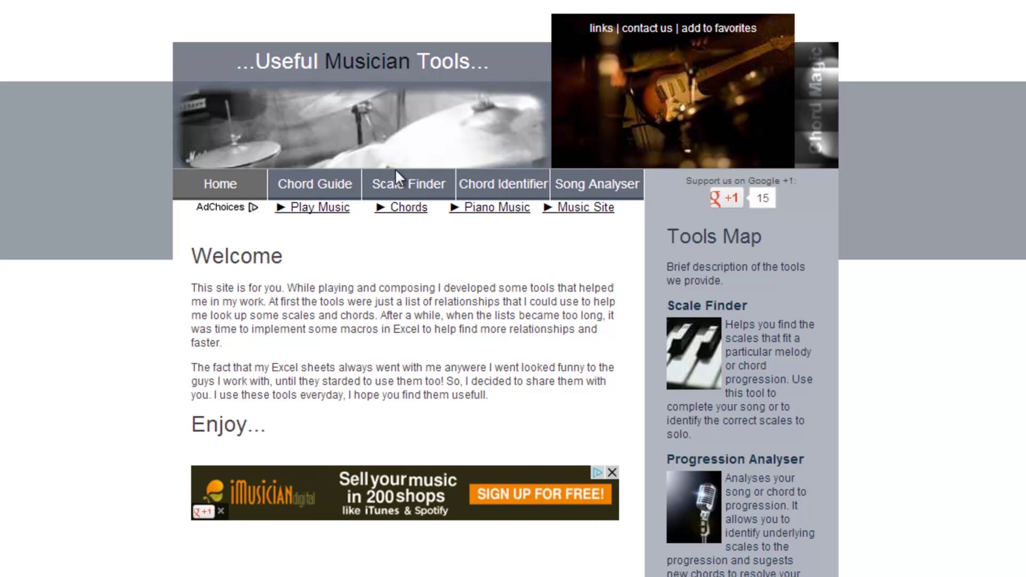
click(410, 187)
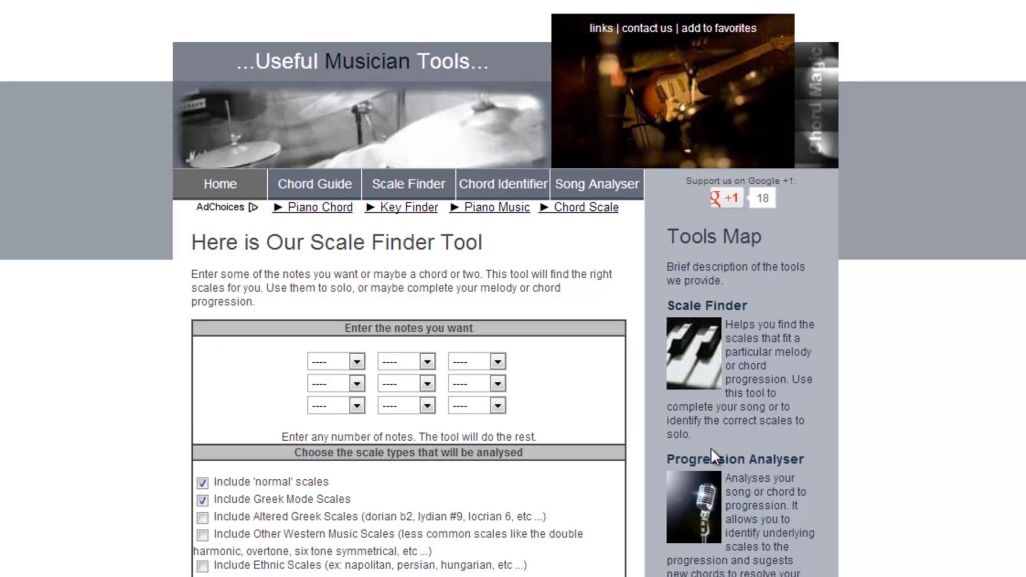
scroll(522, 486, down, 3)
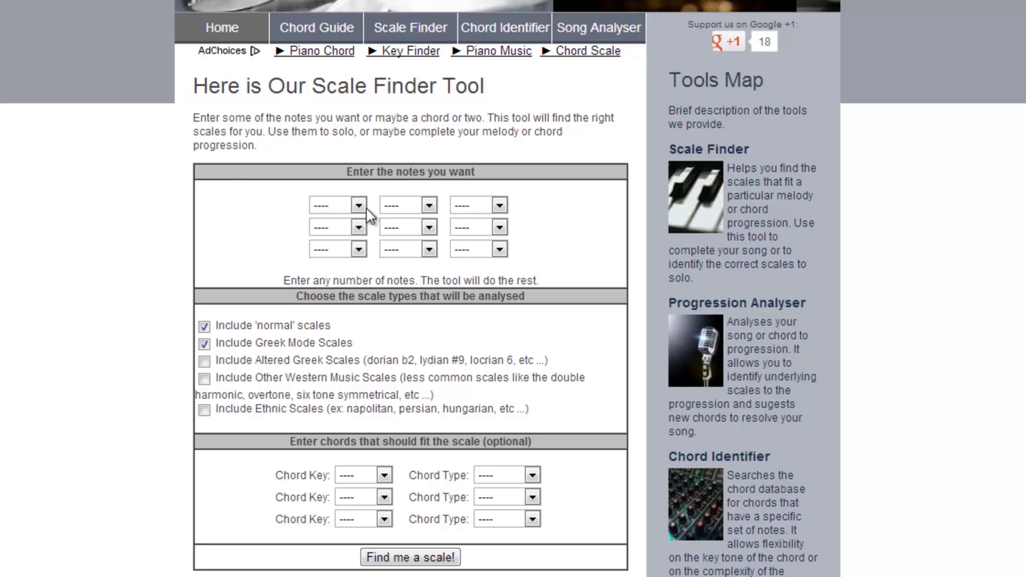
- Set the first note to D#/Eb and find the scales that fit it, with normal and Greek mode scales included
click(340, 208)
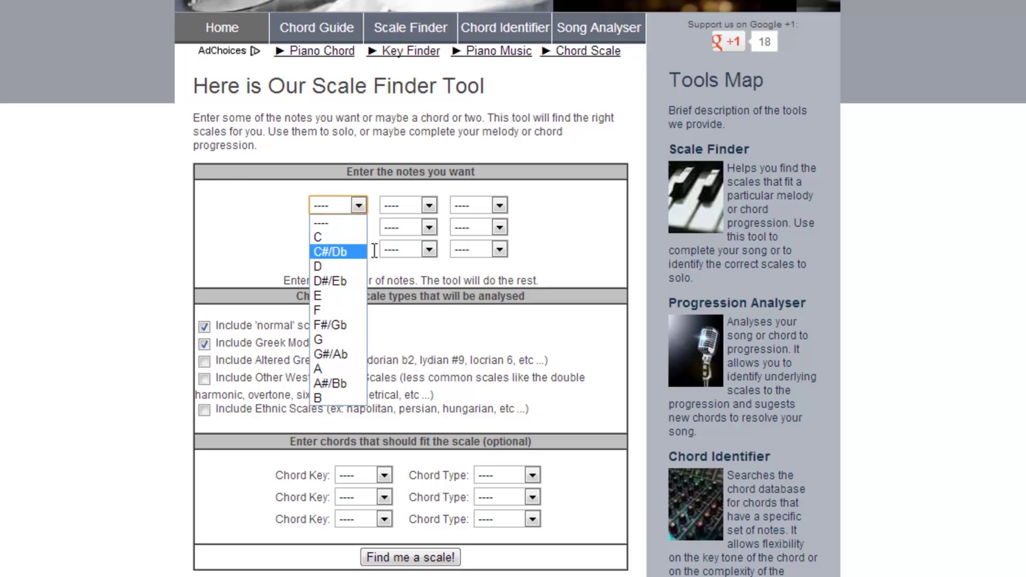
click(233, 229)
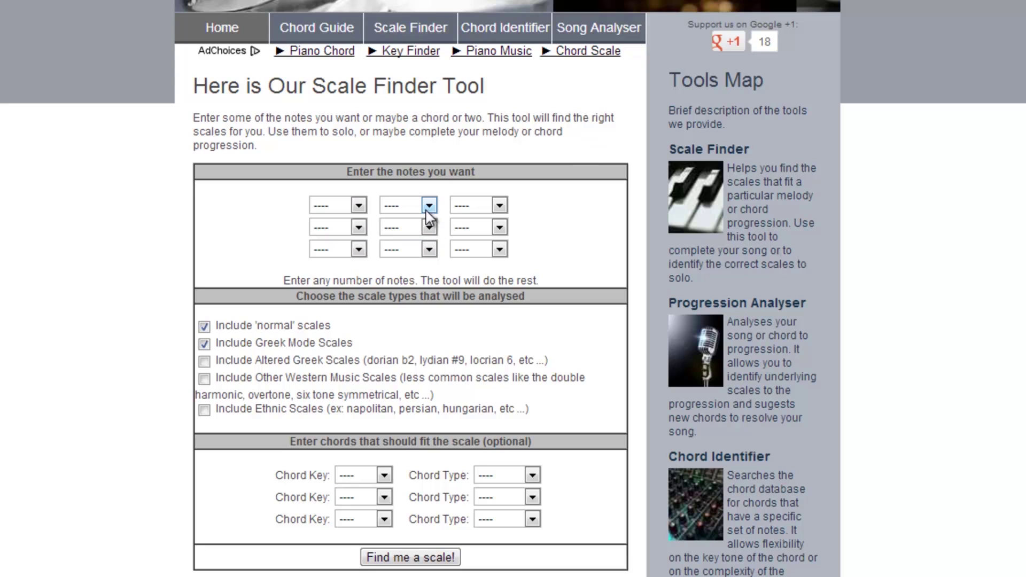
click(347, 206)
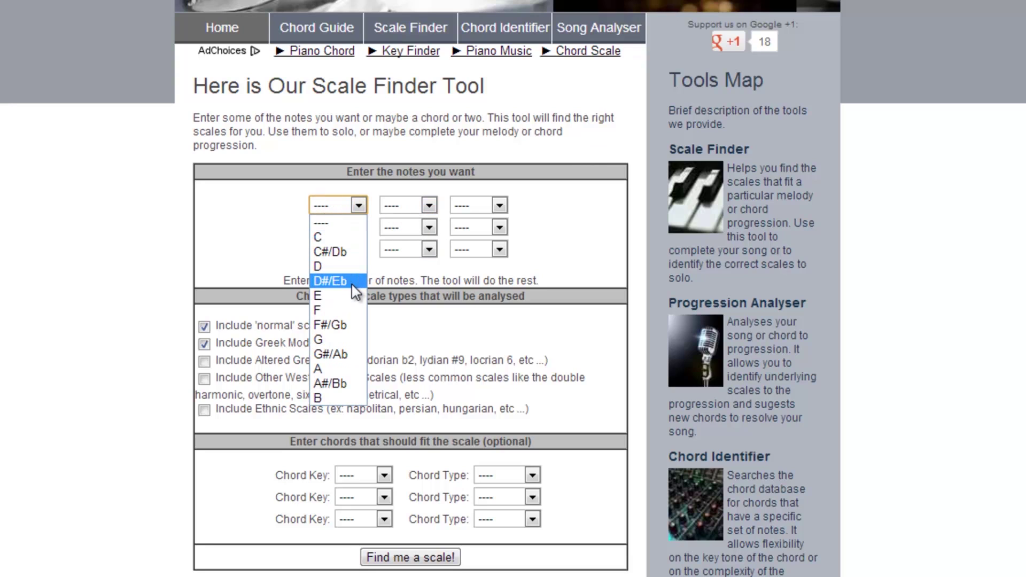
click(330, 281)
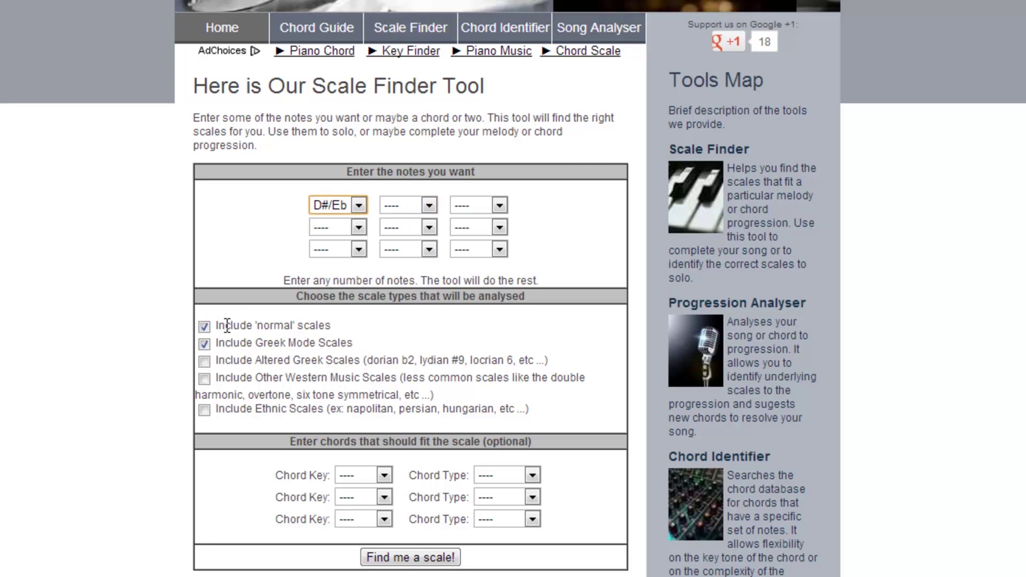
click(409, 559)
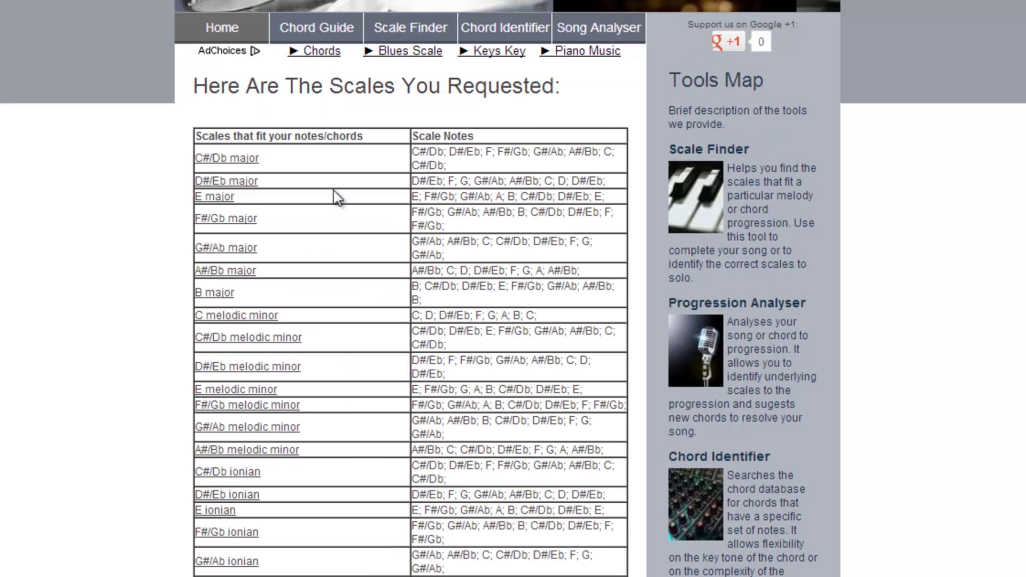
- Look through the list of matching scales and examine the D#/Eb major entry and its notes
scroll(337, 196, down, 6)
scroll(337, 197, up, 5)
scroll(337, 197, down, 20)
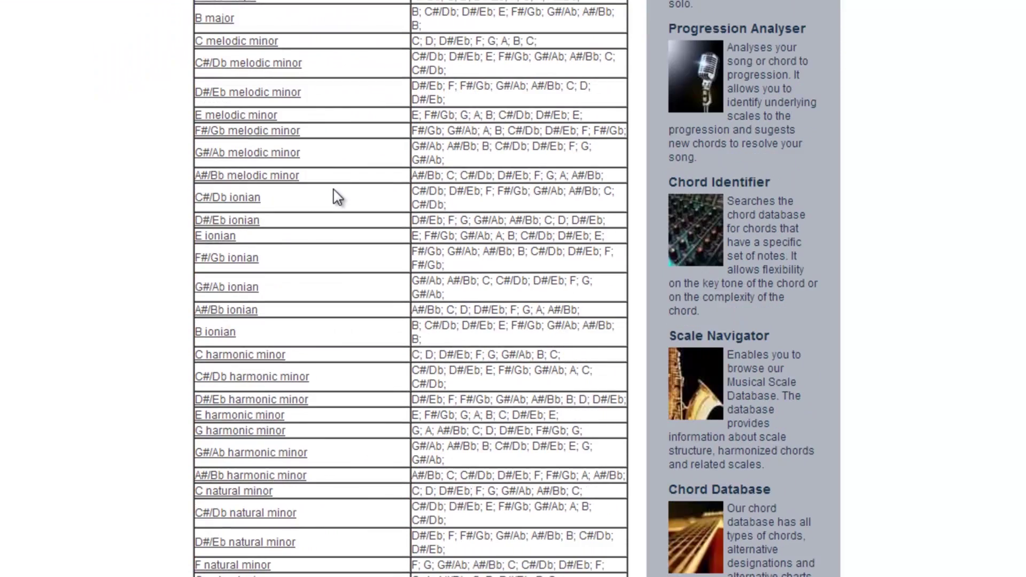
scroll(354, 536, up, 20)
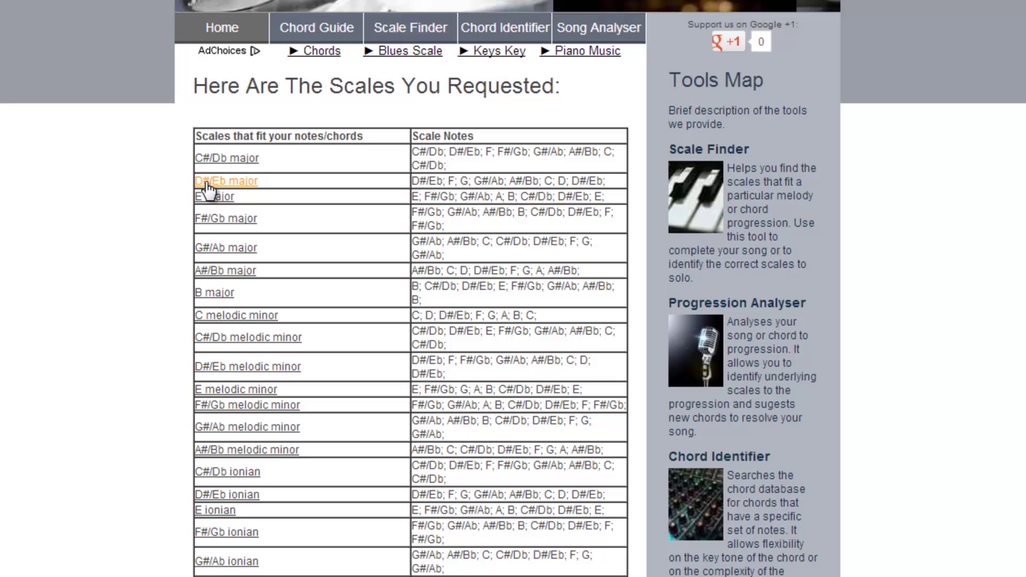
drag(289, 183, 196, 181)
drag(411, 179, 626, 187)
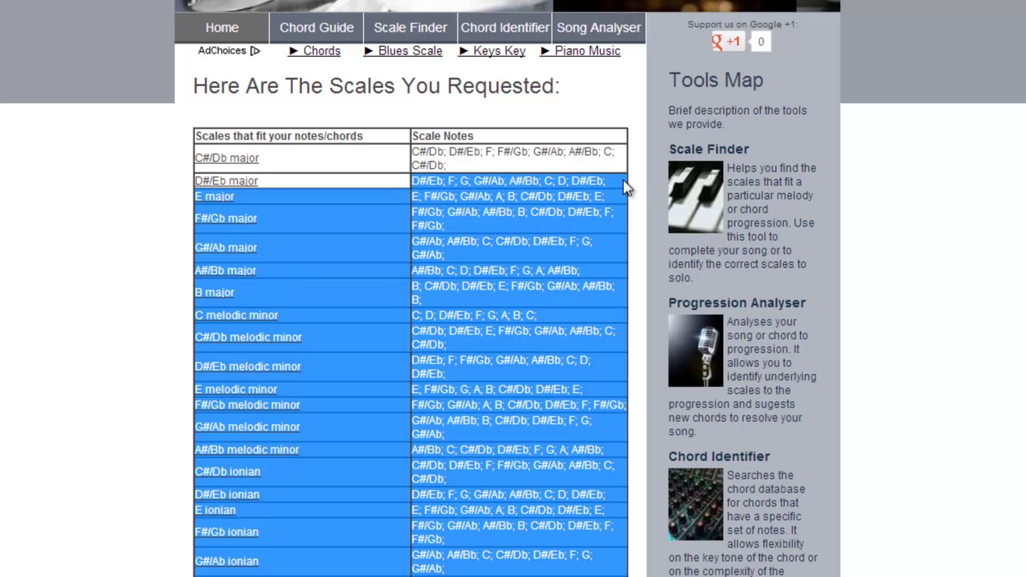
click(476, 181)
double_click(478, 181)
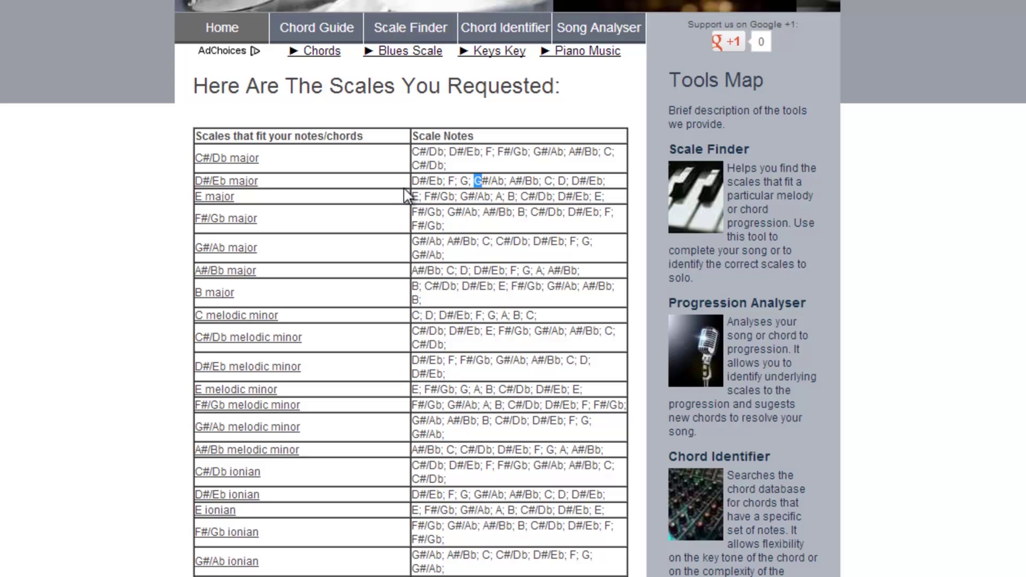
- Open the scale info for D#/Eb major from the results and highlight the notes of the scale
click(243, 185)
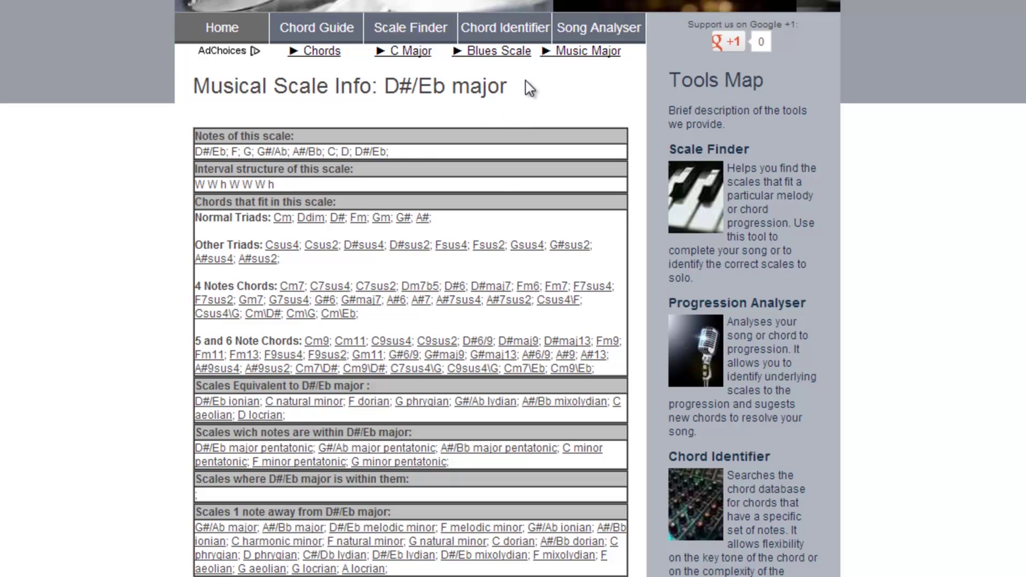
drag(410, 152, 198, 151)
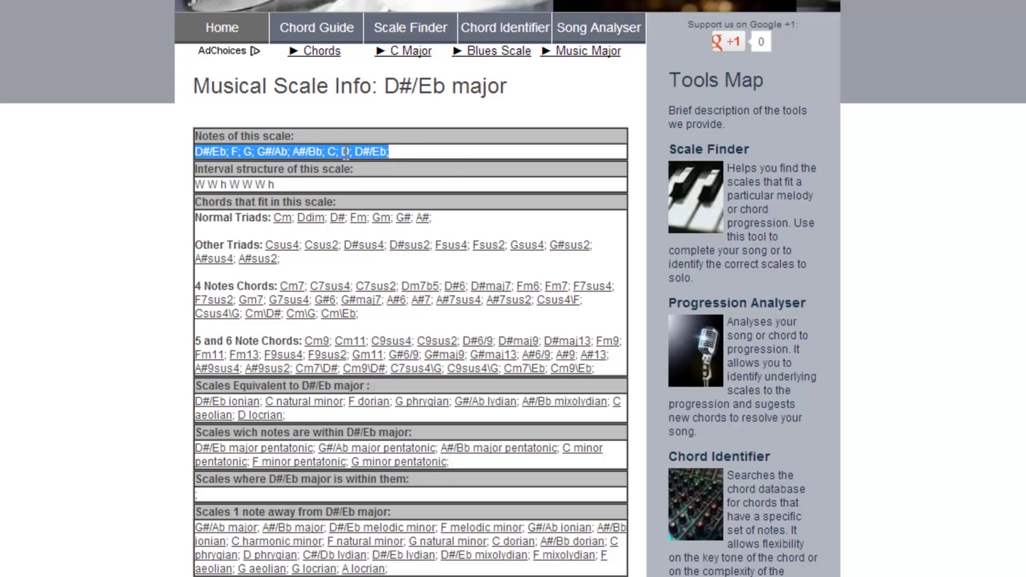
click(442, 152)
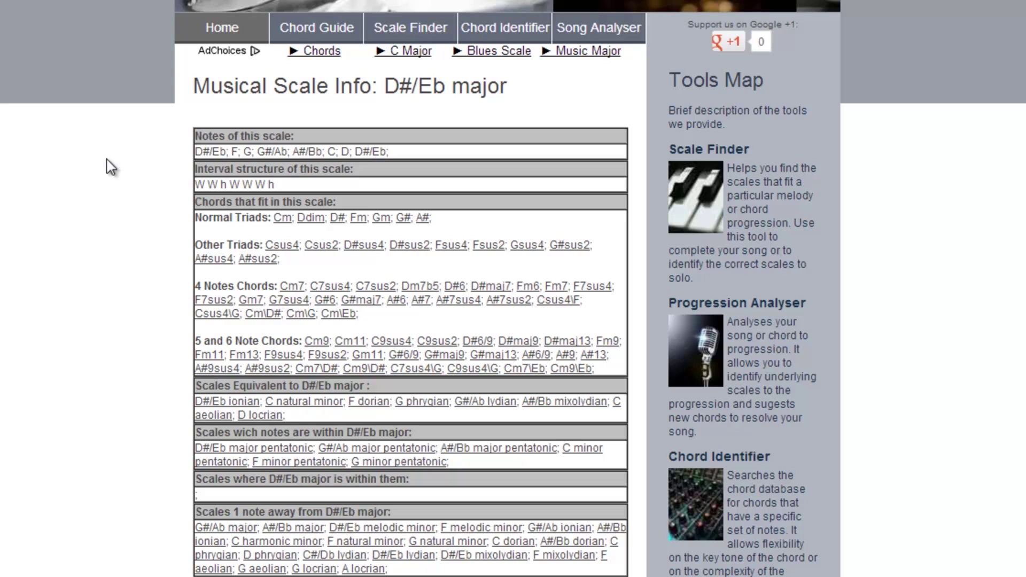
- Highlight the interval structure of the D#/Eb major scale to examine its whole and half steps
drag(276, 184, 194, 183)
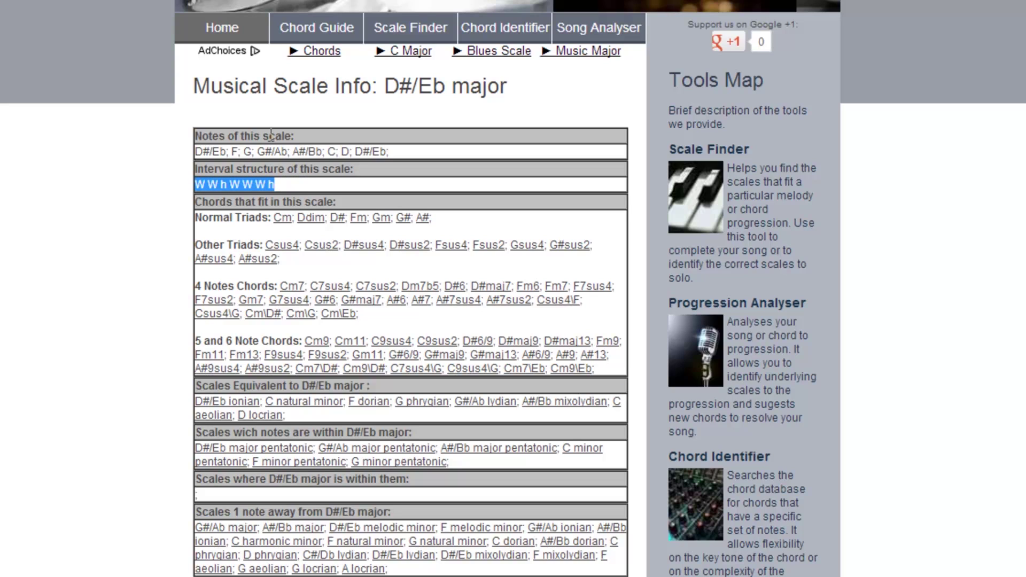
click(199, 184)
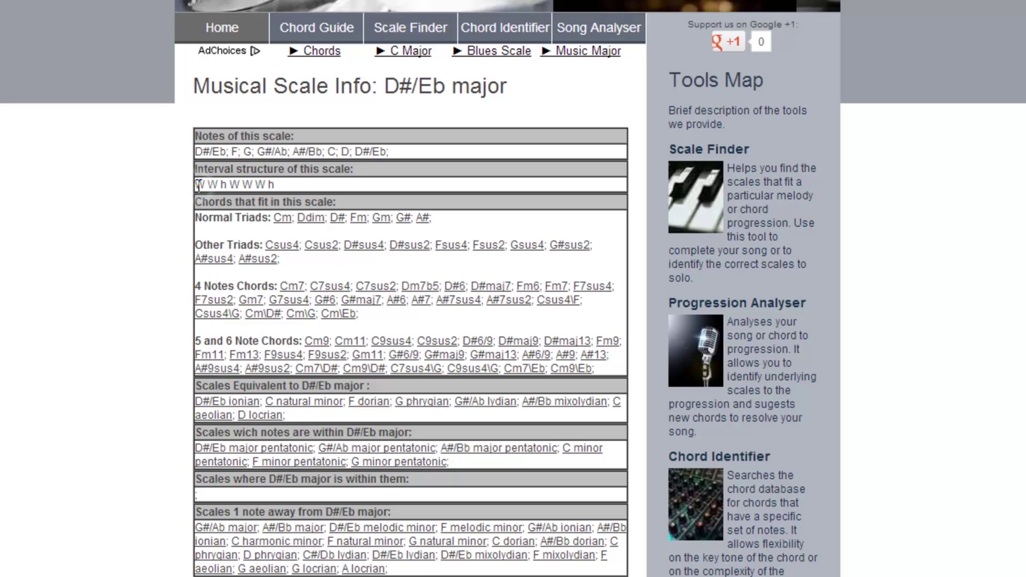
drag(220, 184, 226, 184)
click(215, 185)
drag(196, 185, 333, 178)
drag(329, 198, 338, 187)
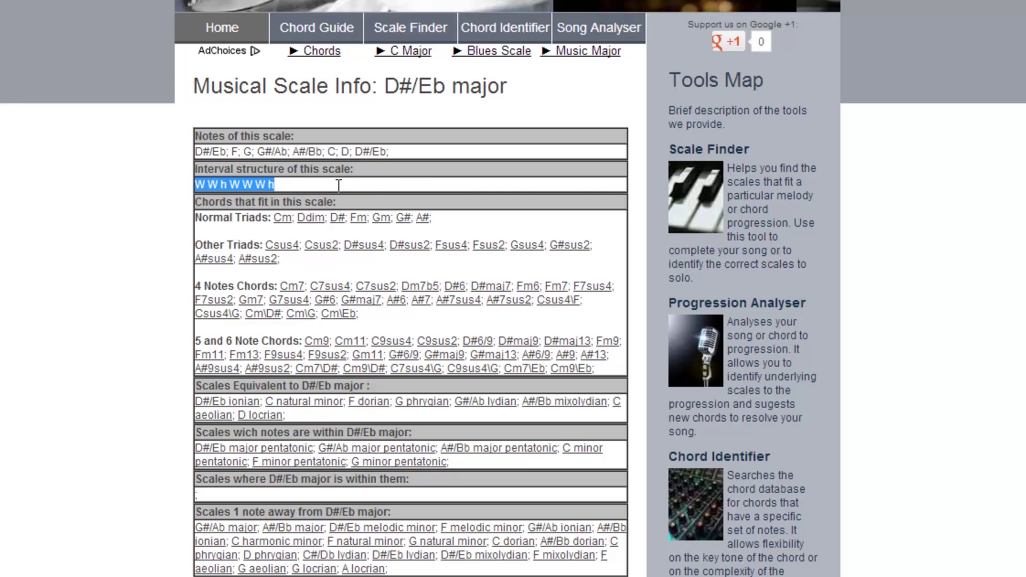
click(342, 190)
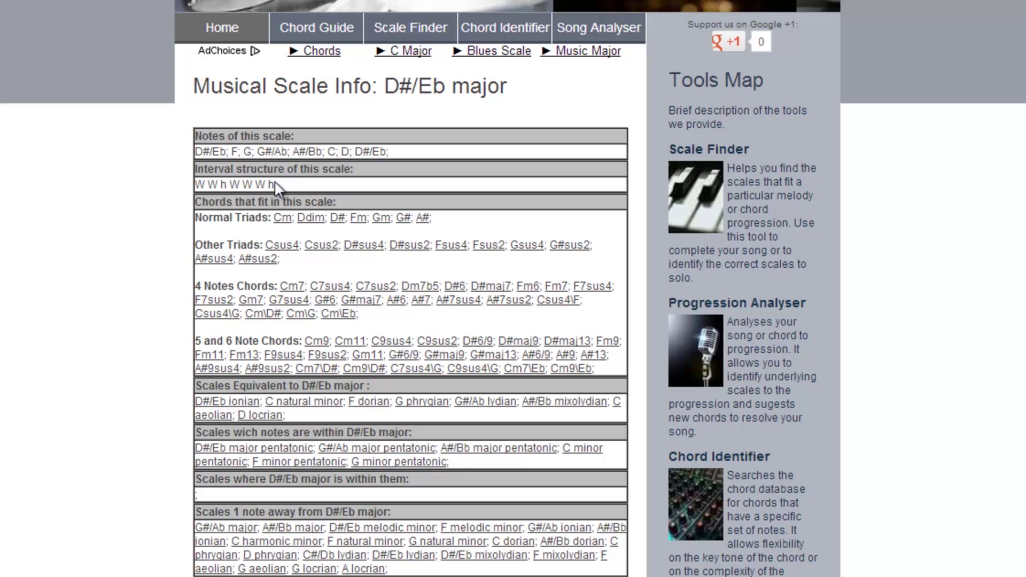
- Highlight the normal triads, followed by the other triads, among the chords that fit in D#/Eb major
mouse_move(619, 374)
mouse_down()
mouse_move(278, 259)
mouse_move(192, 194)
mouse_move(611, 371)
mouse_up()
drag(463, 221, 273, 224)
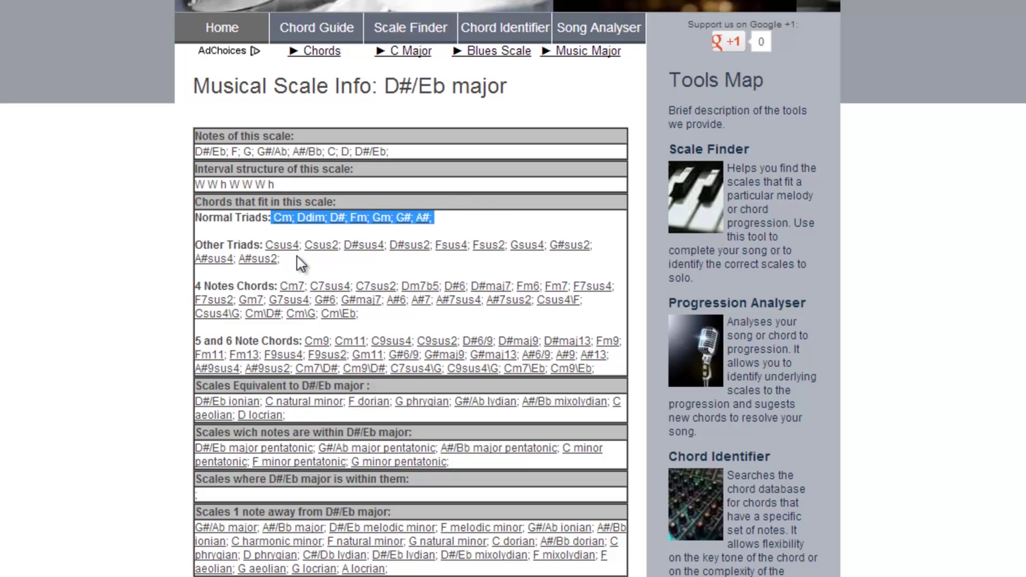
click(301, 270)
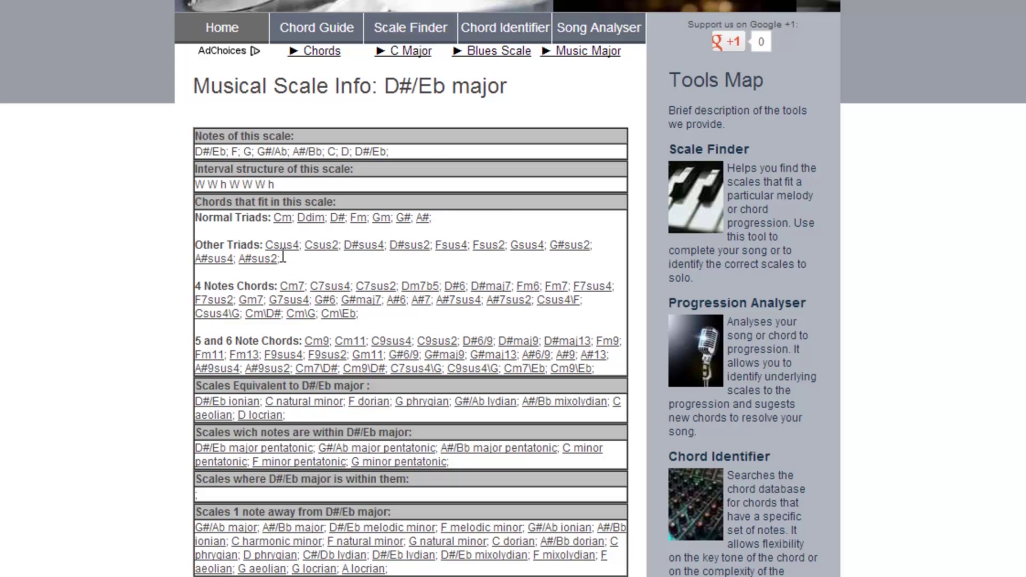
mouse_move(284, 259)
mouse_down()
mouse_move(267, 240)
mouse_move(270, 250)
mouse_up()
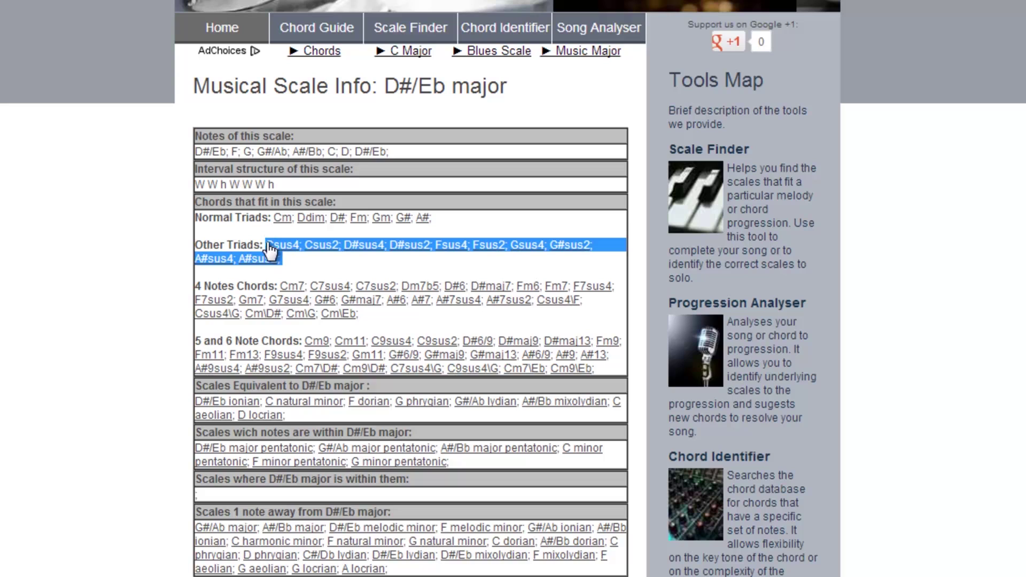
click(294, 257)
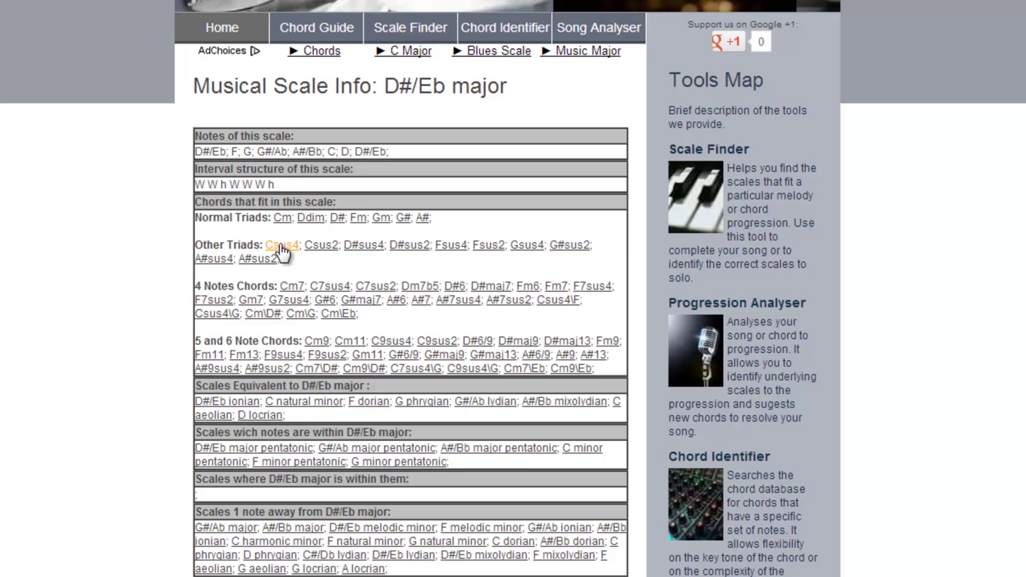
- View the Csus4 chord details, and back on the D#/Eb major page highlight the 4-note and 5-and-6-note chord lists
click(282, 250)
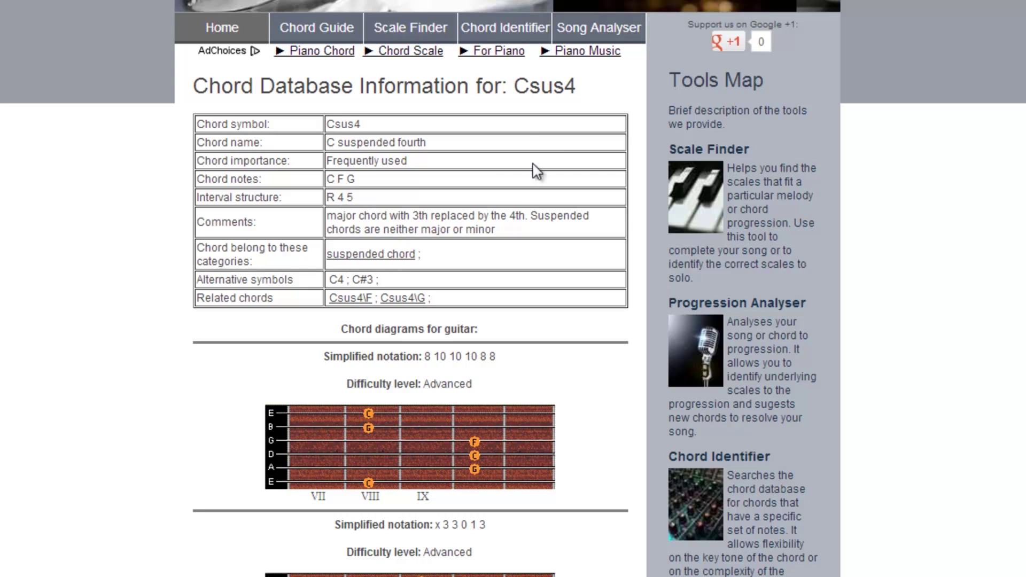
key(alt+Left)
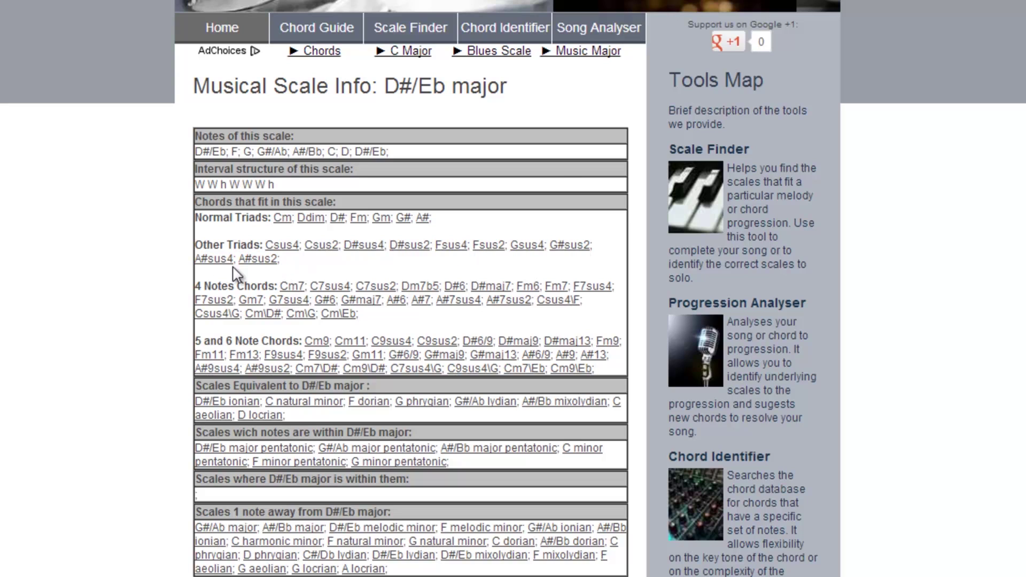
drag(200, 283, 431, 313)
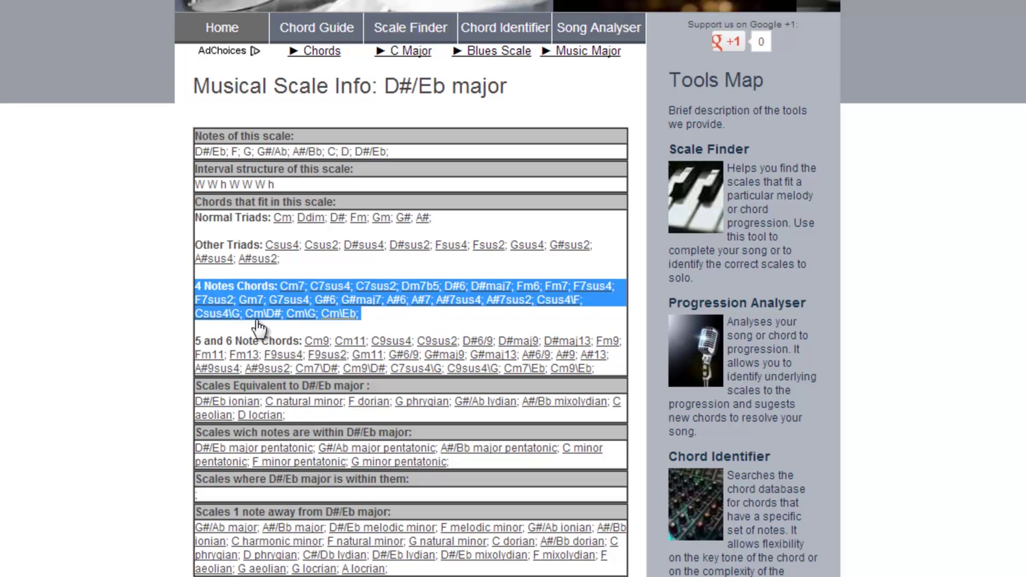
drag(197, 341, 380, 320)
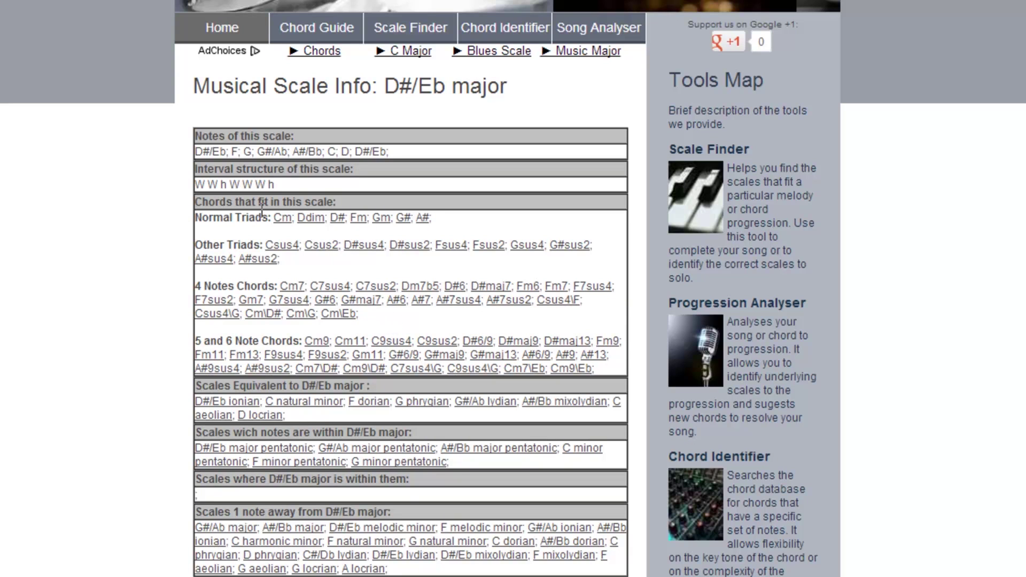
- View the Cm chord's database entry with its guitar diagrams and return to the D#/Eb major scale info
click(280, 219)
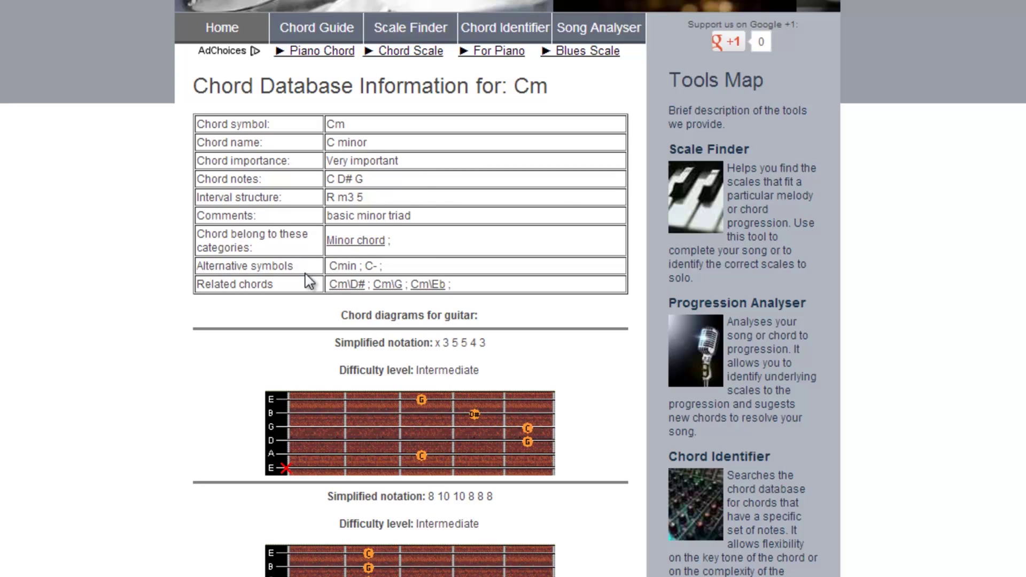
scroll(470, 361, down, 8)
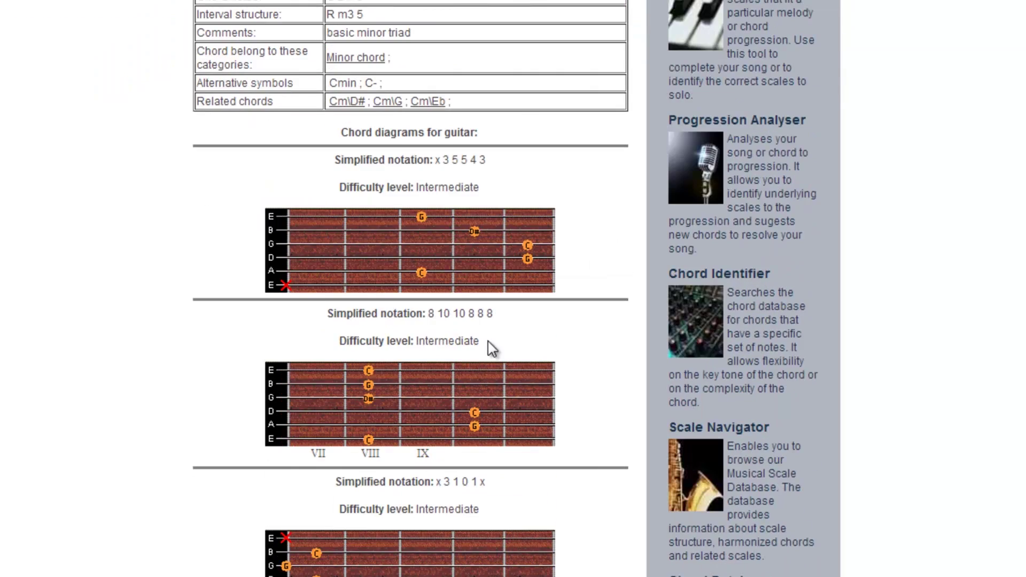
scroll(396, 448, up, 8)
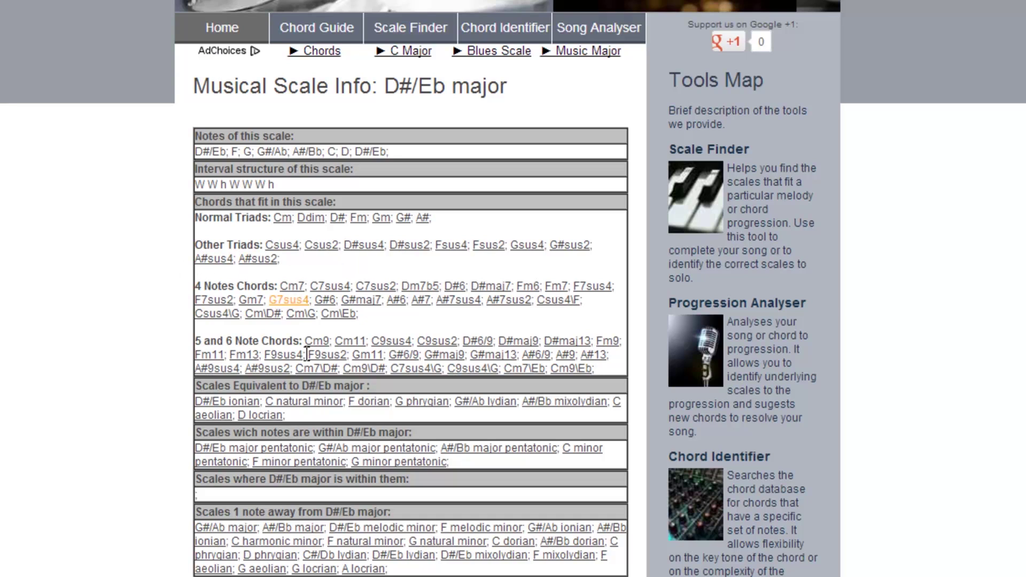
- Highlight and examine the list of scales equivalent to D#/Eb major
drag(313, 414, 193, 403)
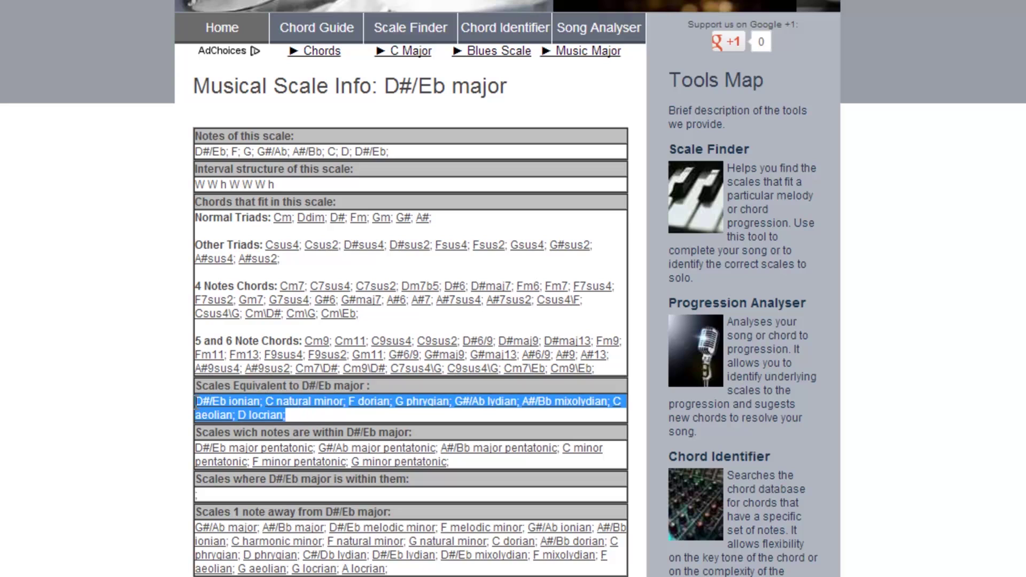
click(317, 415)
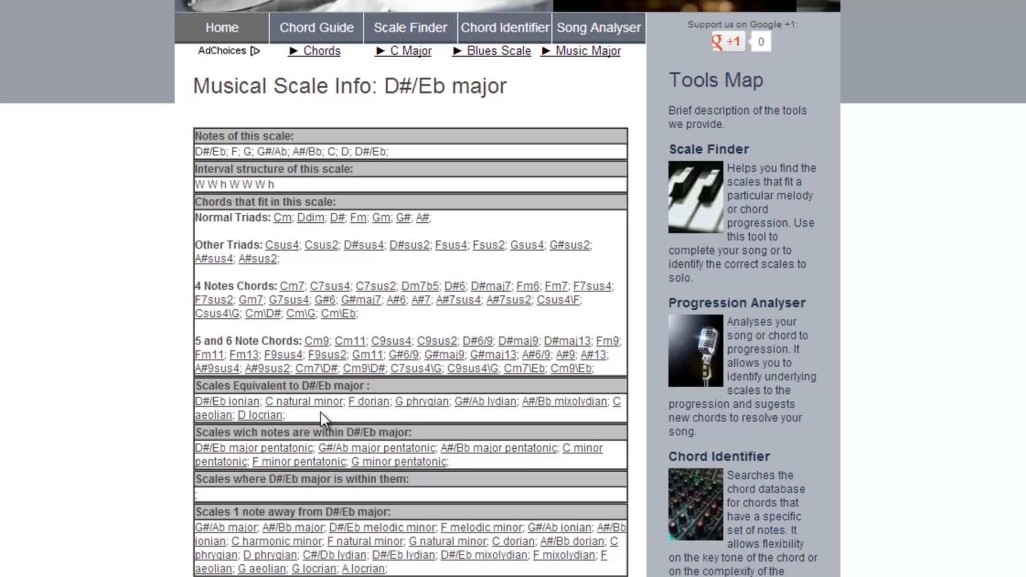
mouse_move(323, 419)
mouse_down()
mouse_move(188, 395)
mouse_move(326, 427)
mouse_up()
click(326, 416)
click(242, 405)
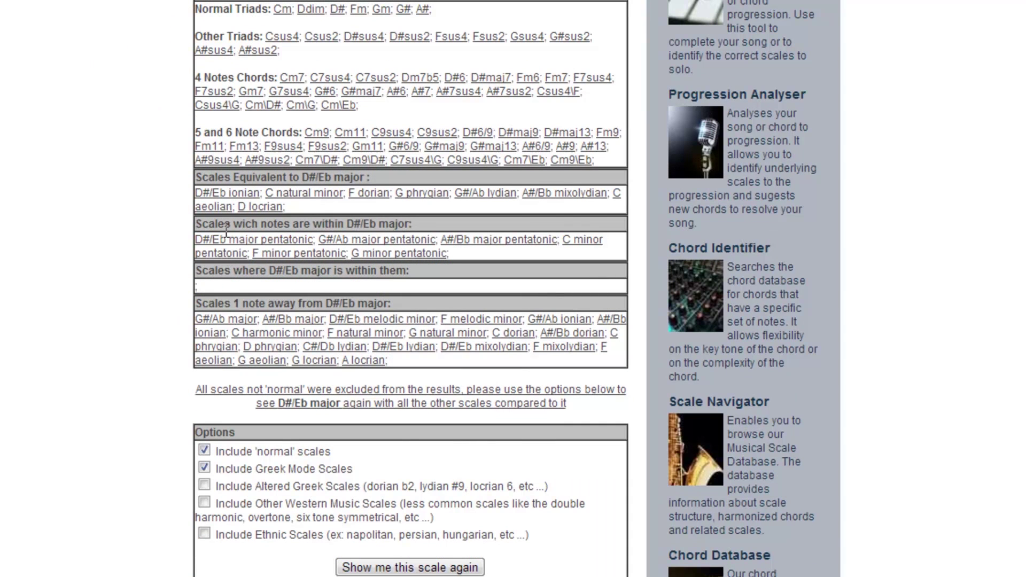
- Open the D#/Eb major pentatonic scale info from the scales whose notes are within D#/Eb major
scroll(208, 224, up, 3)
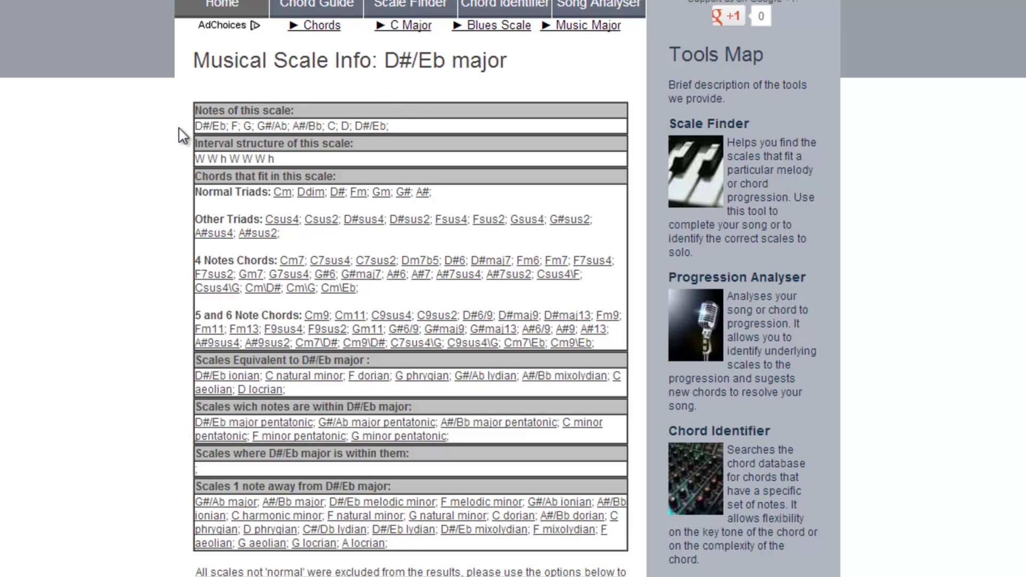
click(223, 425)
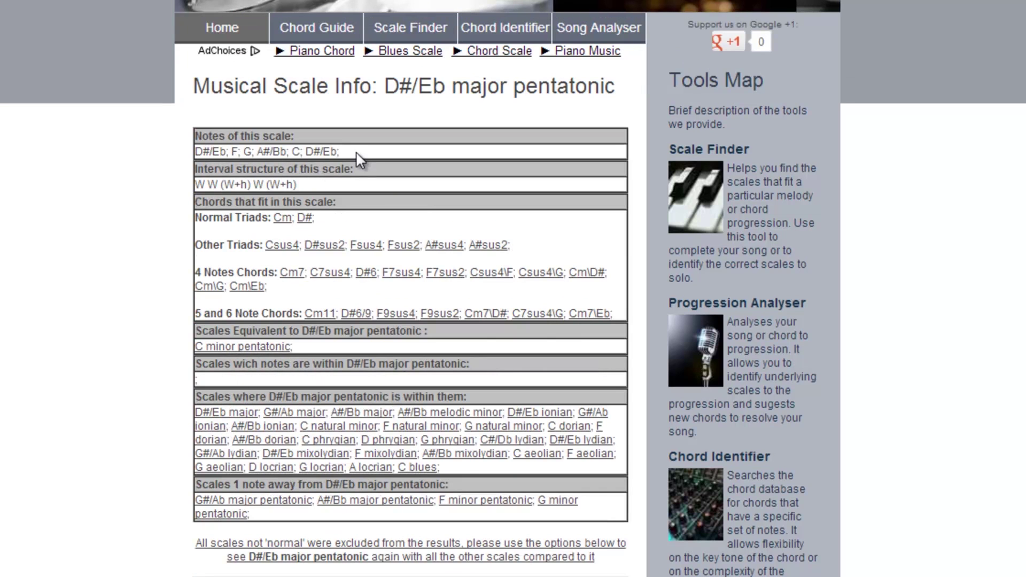
- Highlight and examine the interval structure and the notes of the D#/Eb major pentatonic scale
drag(198, 182, 371, 185)
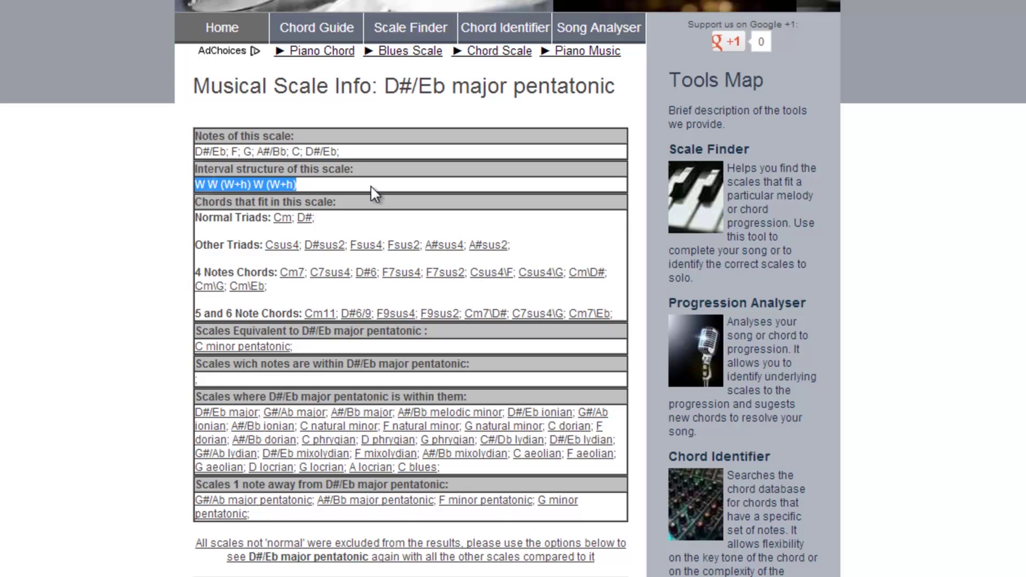
click(373, 179)
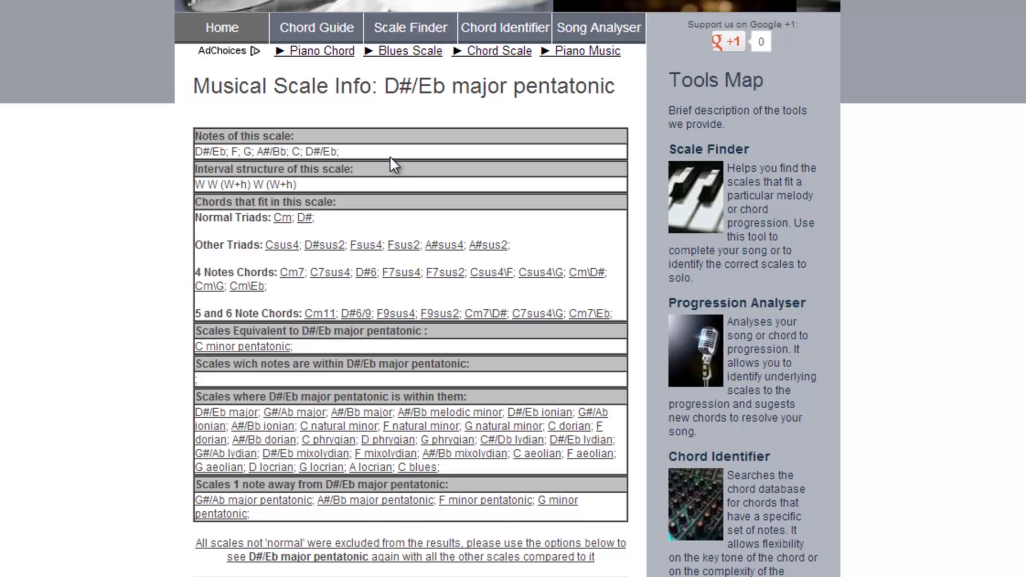
drag(342, 151, 196, 152)
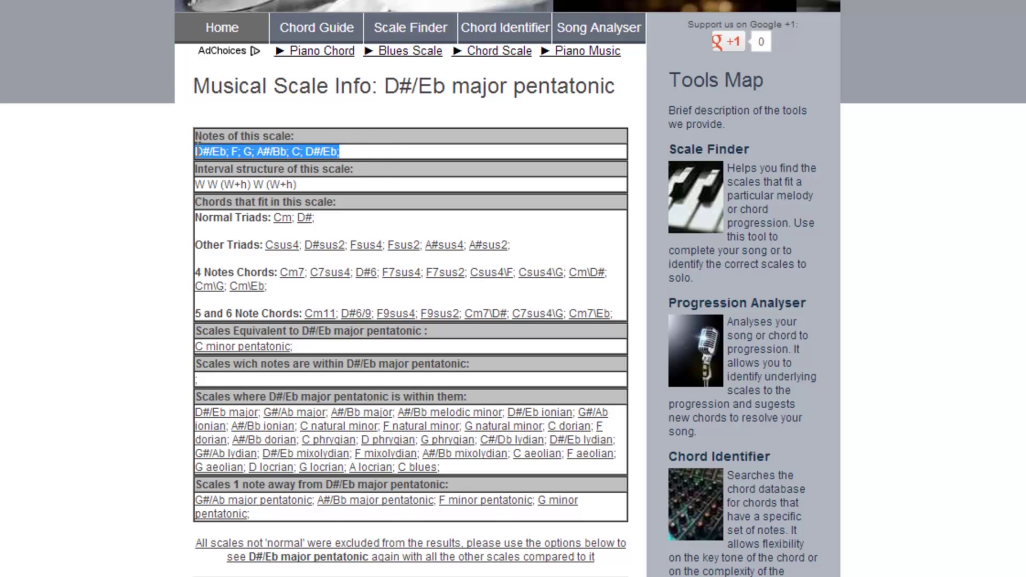
click(284, 140)
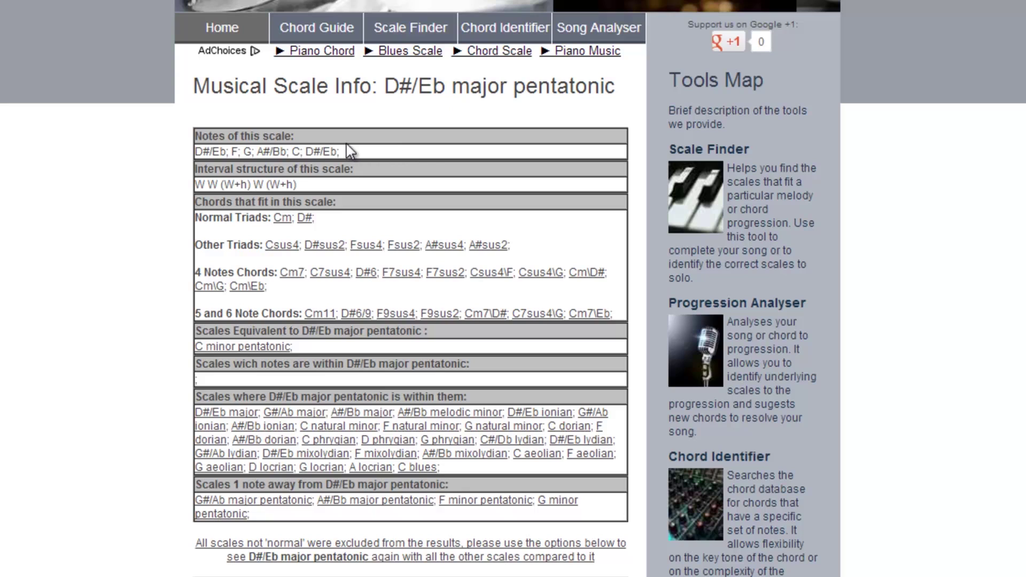
drag(352, 152, 196, 152)
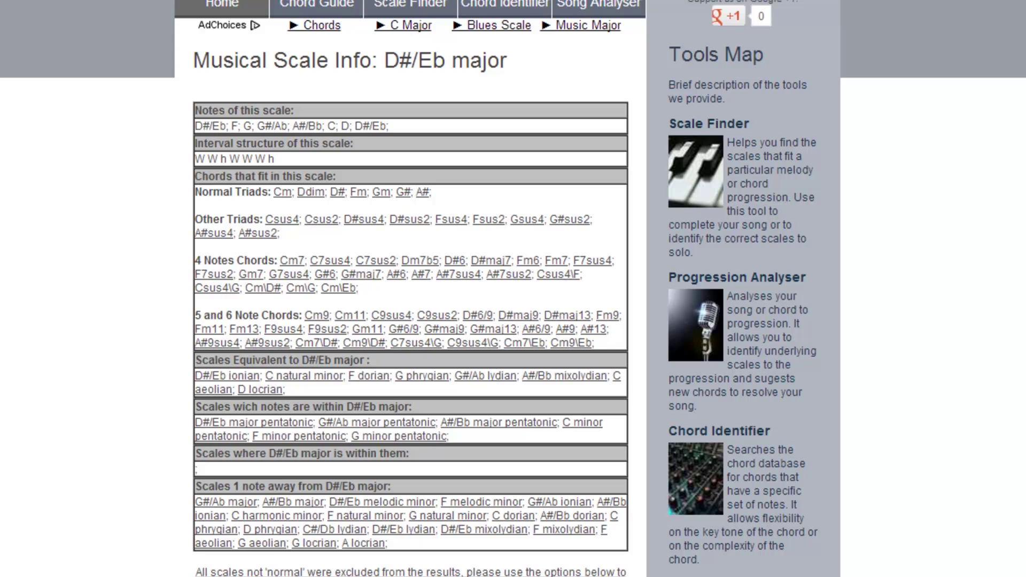
- Switch to Ableton Live, check the Funk Chops track, and unfold the Grand Piano track in the arrangement
key(alt+Tab)
key(alt+Tab)
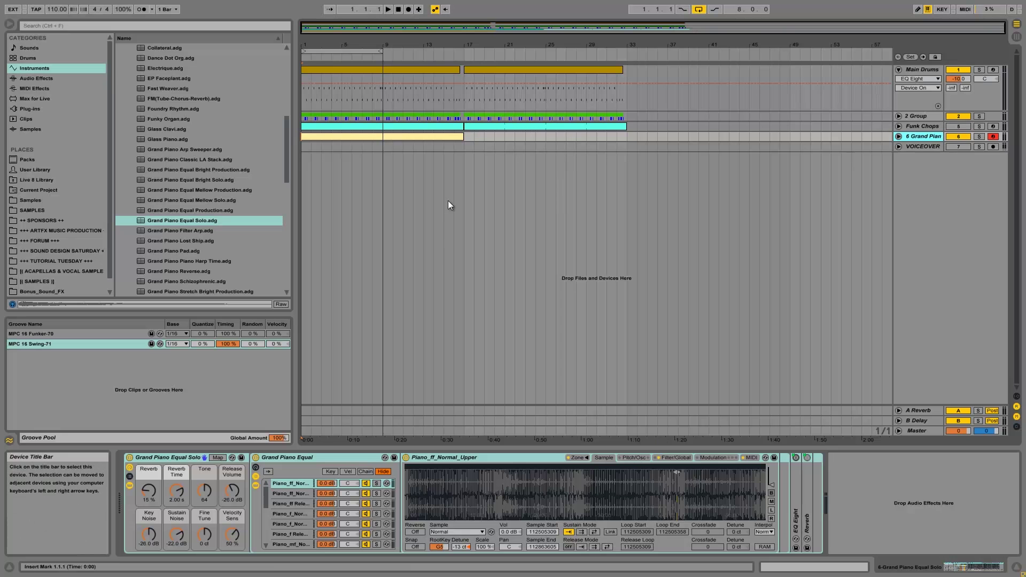
click(922, 126)
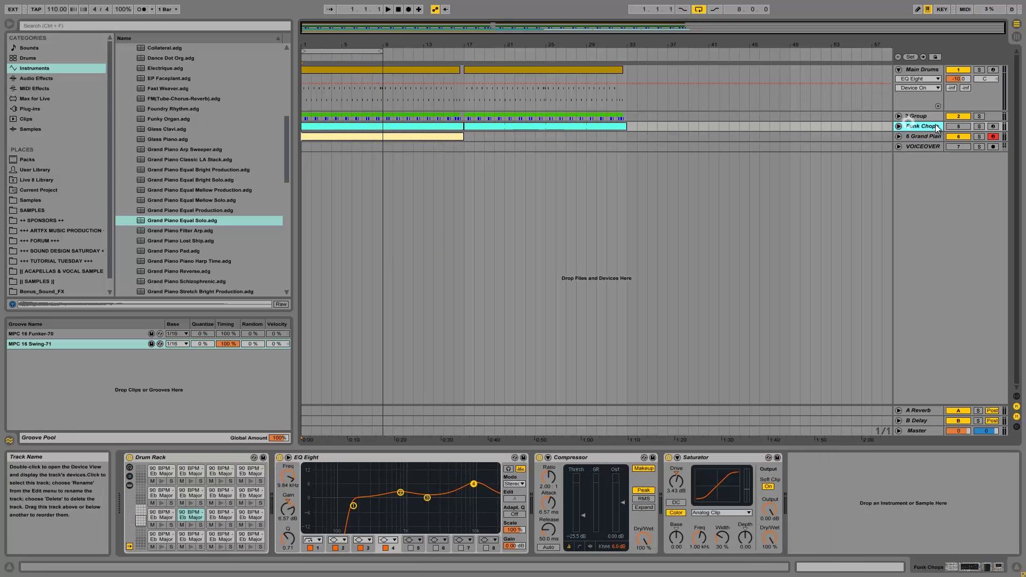
click(957, 130)
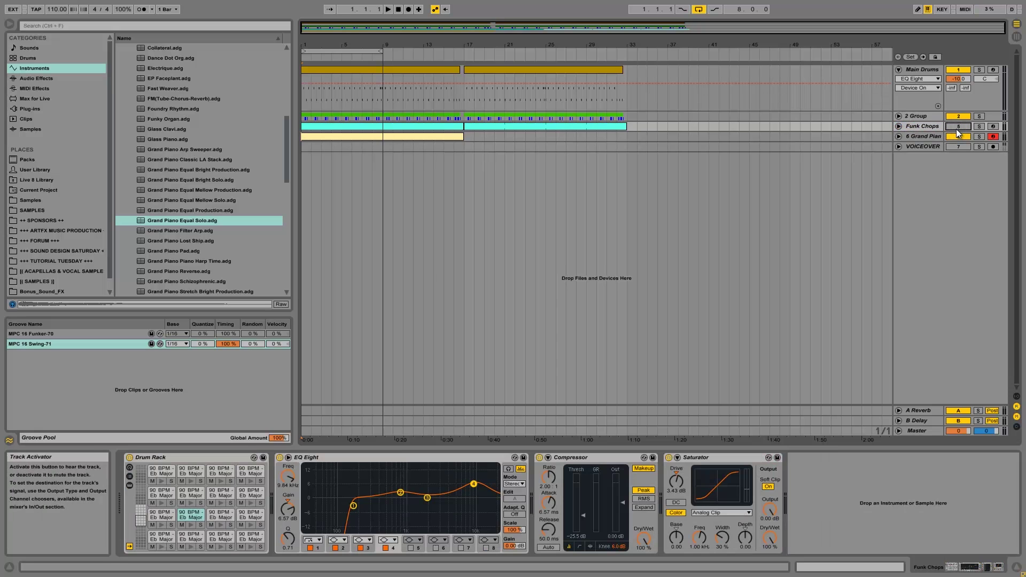
click(929, 135)
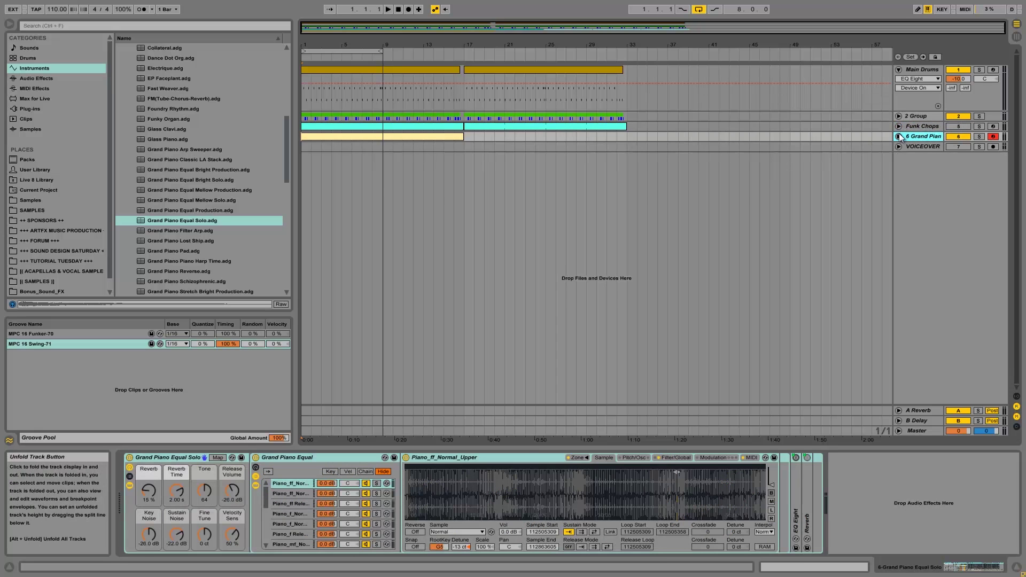
click(898, 136)
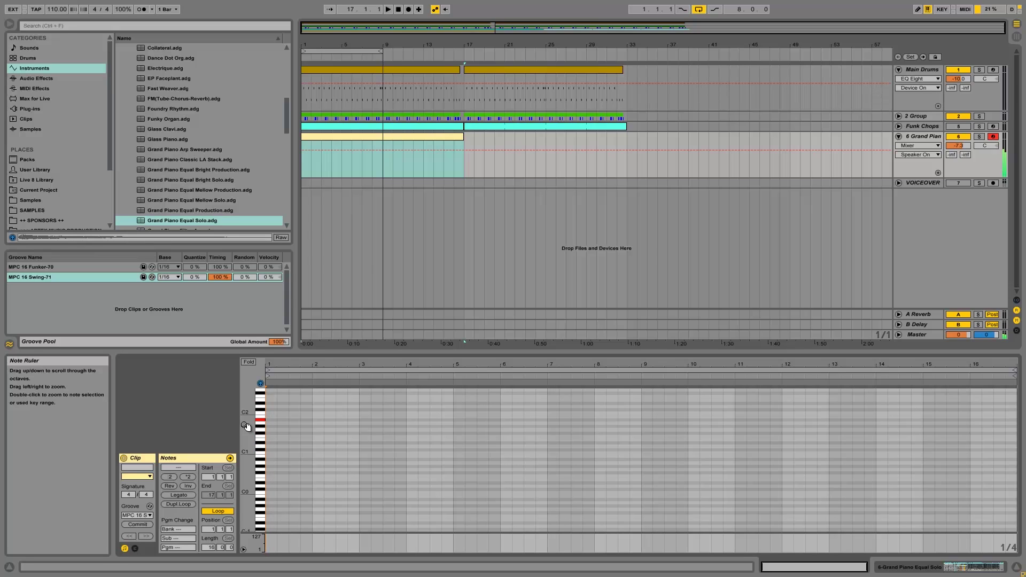
- Add piano bass notes C1, D#1 and F1 at the starts of bars 1–3, and G#1, F1, D#1, C1 on bar 4's beats
key(a)
key(a)
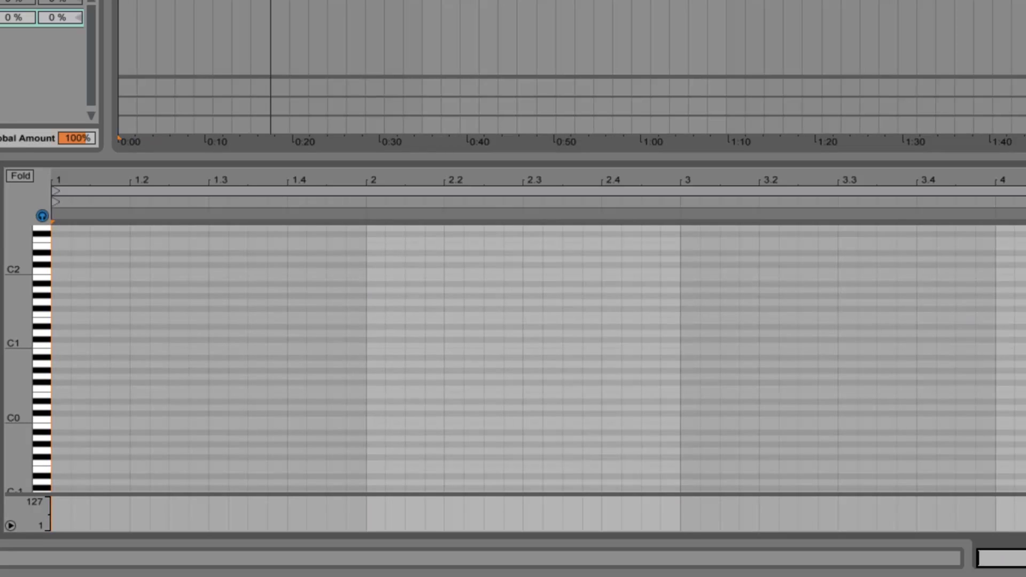
double_click(56, 344)
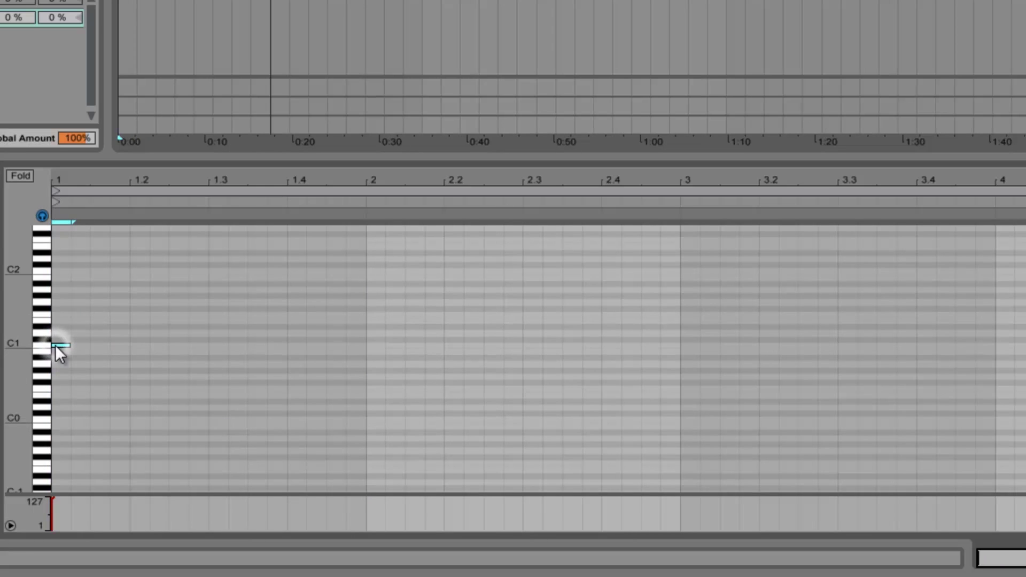
double_click(375, 326)
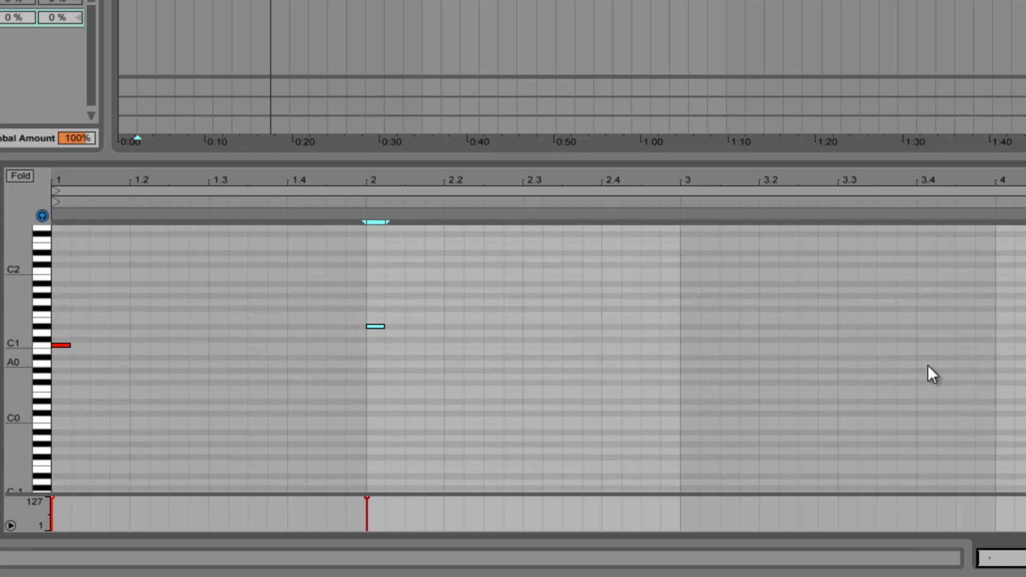
double_click(688, 315)
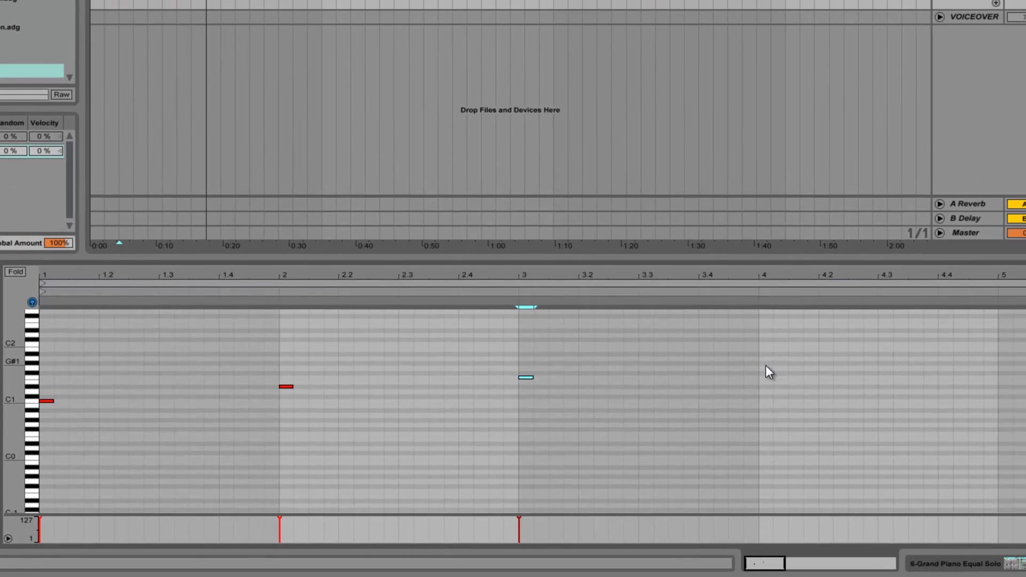
double_click(765, 365)
double_click(827, 378)
double_click(883, 387)
double_click(941, 401)
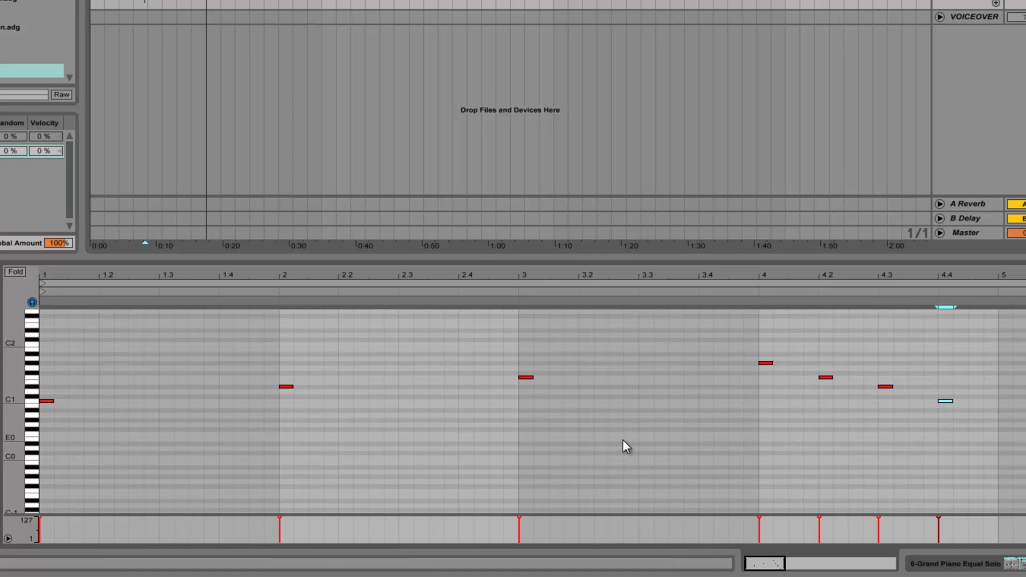
- Play the bass line, shorten the arrangement loop to the first four bars, and reopen the piano clip's notes
key(space)
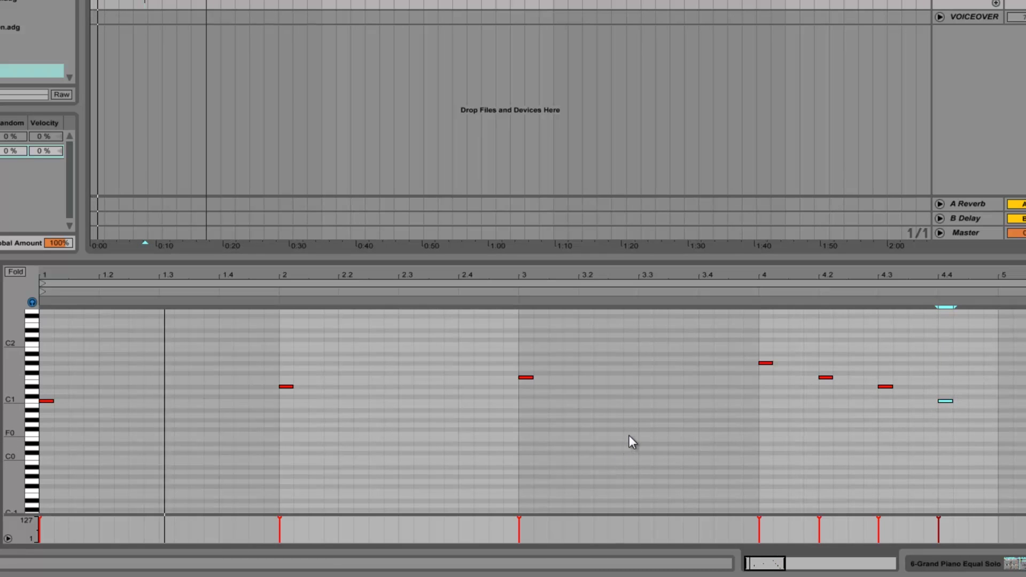
drag(206, 1, 148, 1)
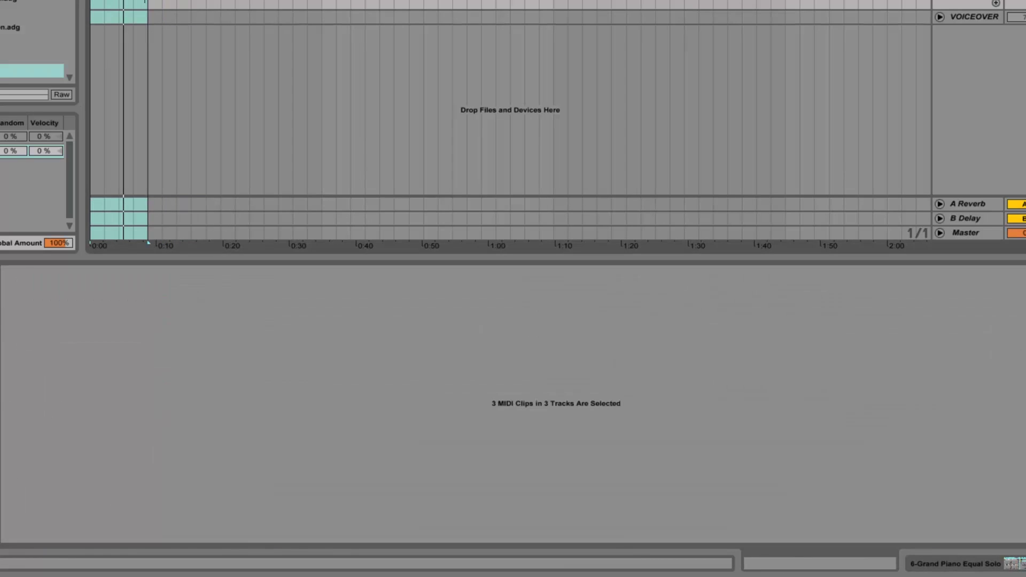
click(145, 3)
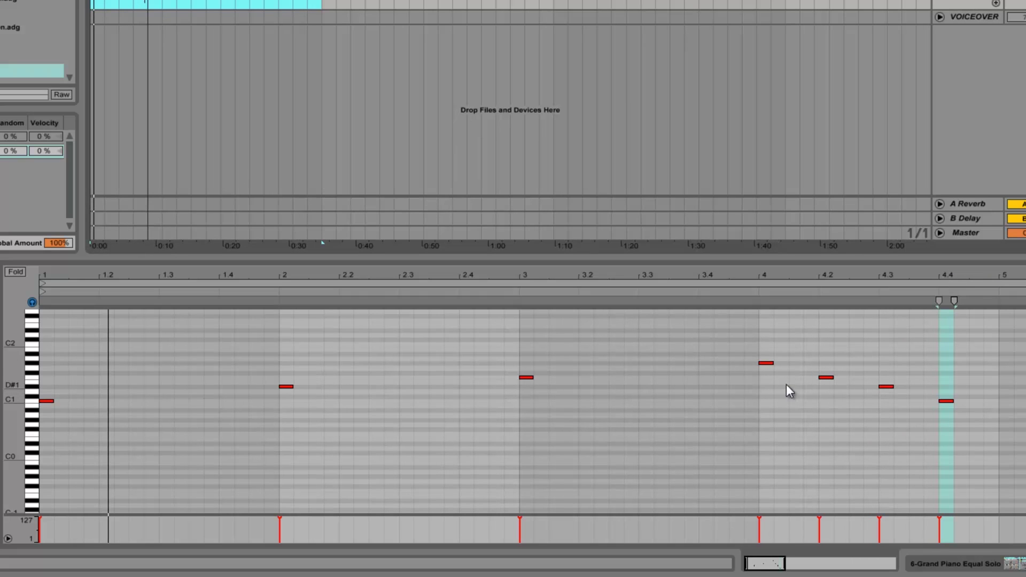
mouse_move(767, 362)
mouse_down()
mouse_move(794, 364)
mouse_move(765, 363)
mouse_up()
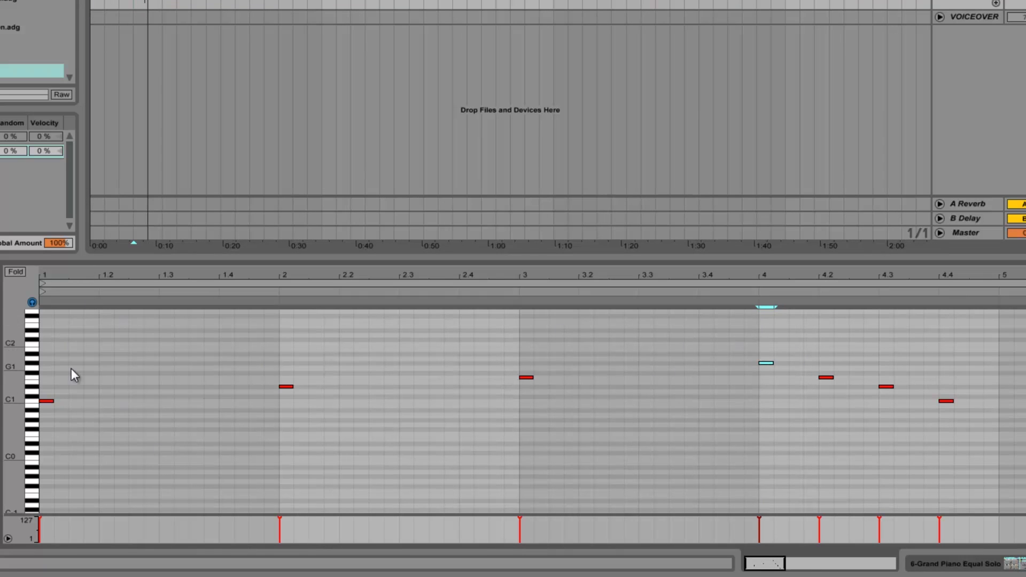
- Add melody notes above the bass in bar 1: D#2 at 1.2, C2 at 1.2.2 and 1.2.4, and A#1 at 1.3.2
scroll(71, 369, up, 2)
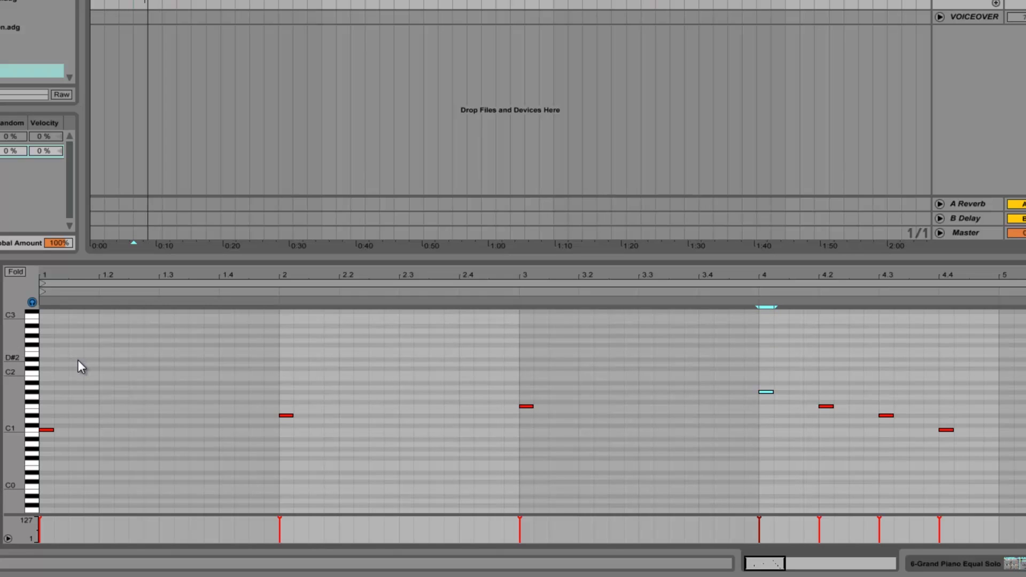
double_click(105, 359)
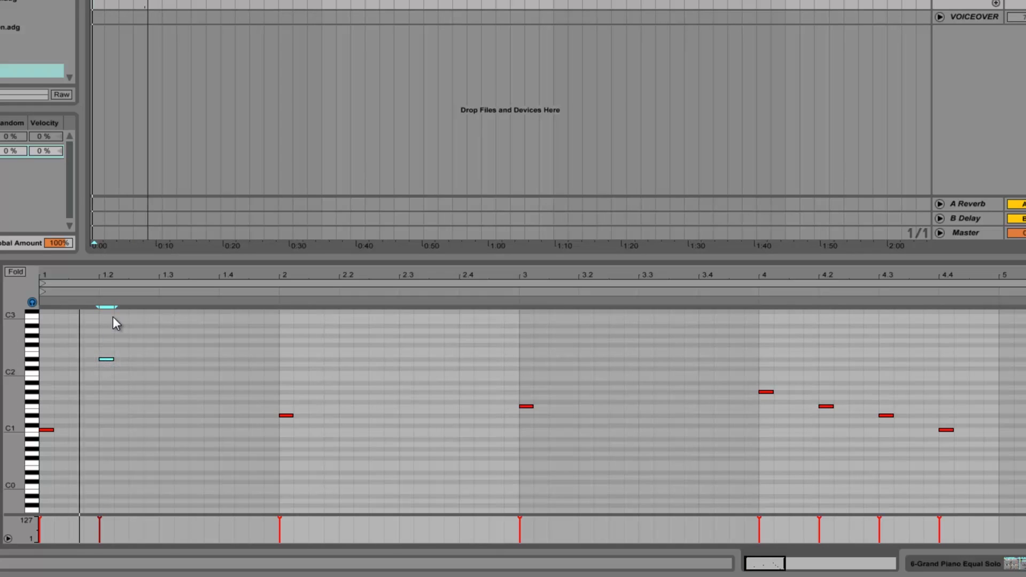
drag(110, 275, 125, 303)
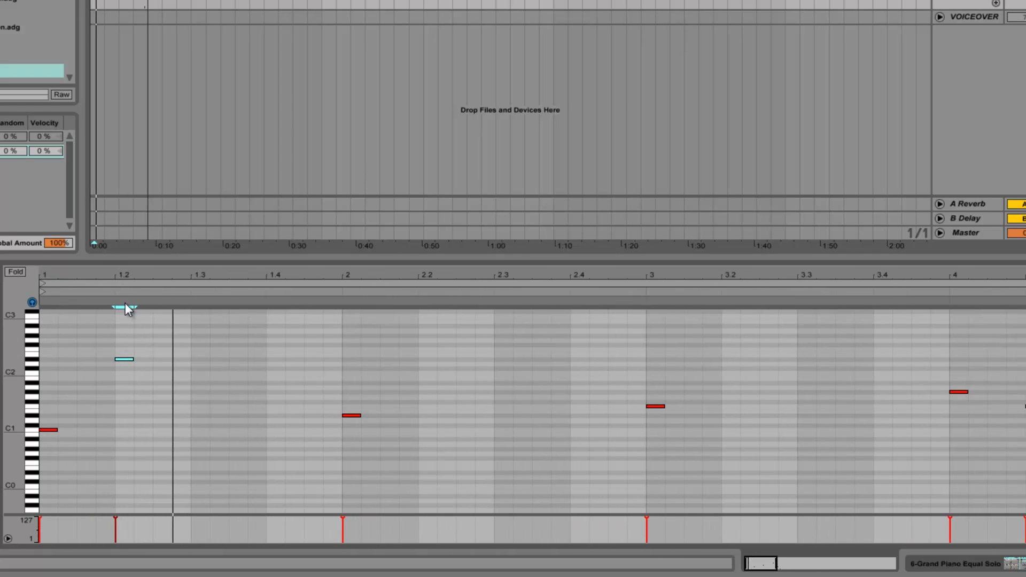
double_click(142, 372)
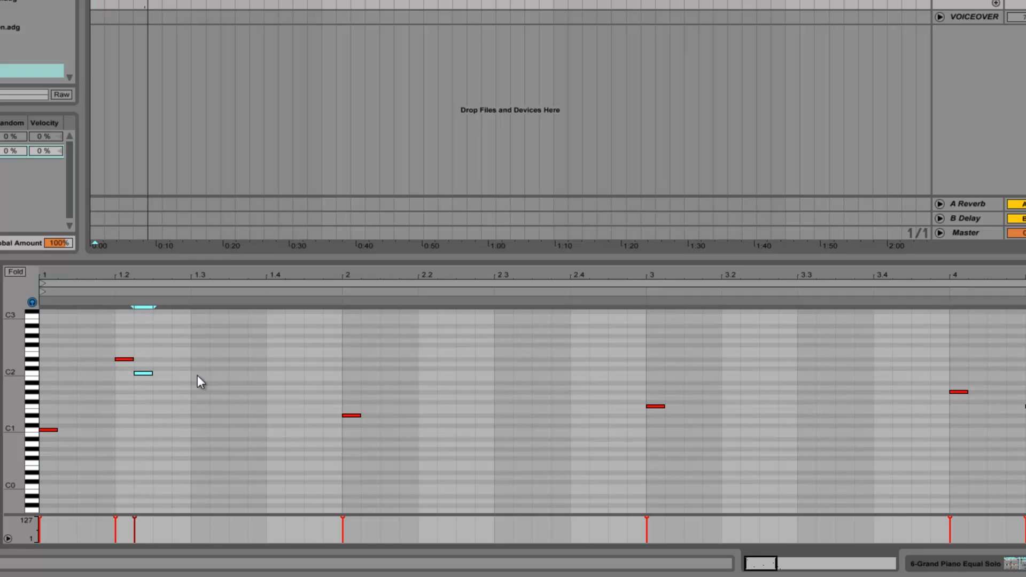
double_click(182, 373)
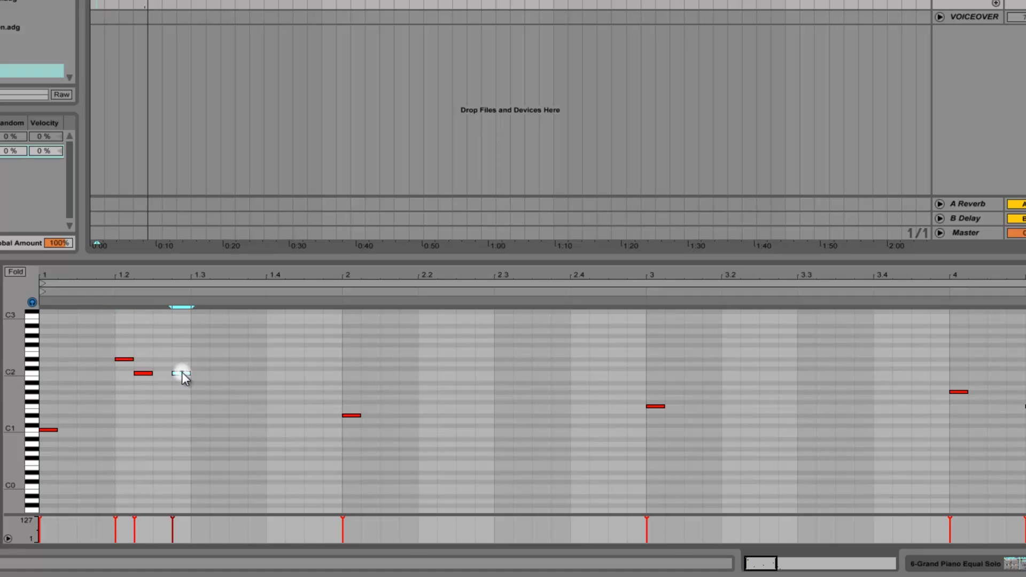
double_click(214, 384)
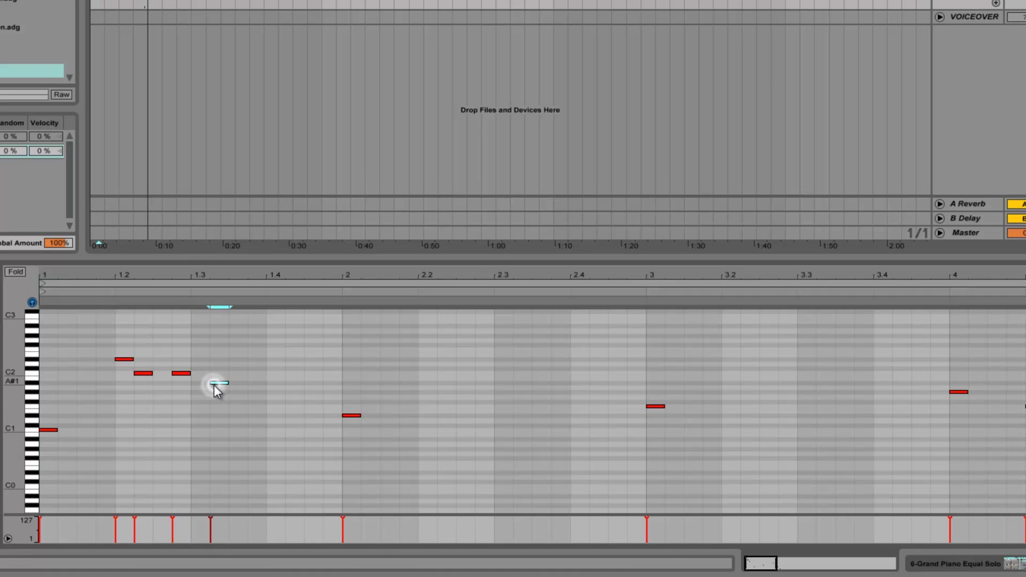
- Complete bar 1's melody with C2 at 1.3.3, A#1 at 1.4 and C2 at 1.4.3, and audition it
click(253, 373)
double_click(274, 374)
key(space)
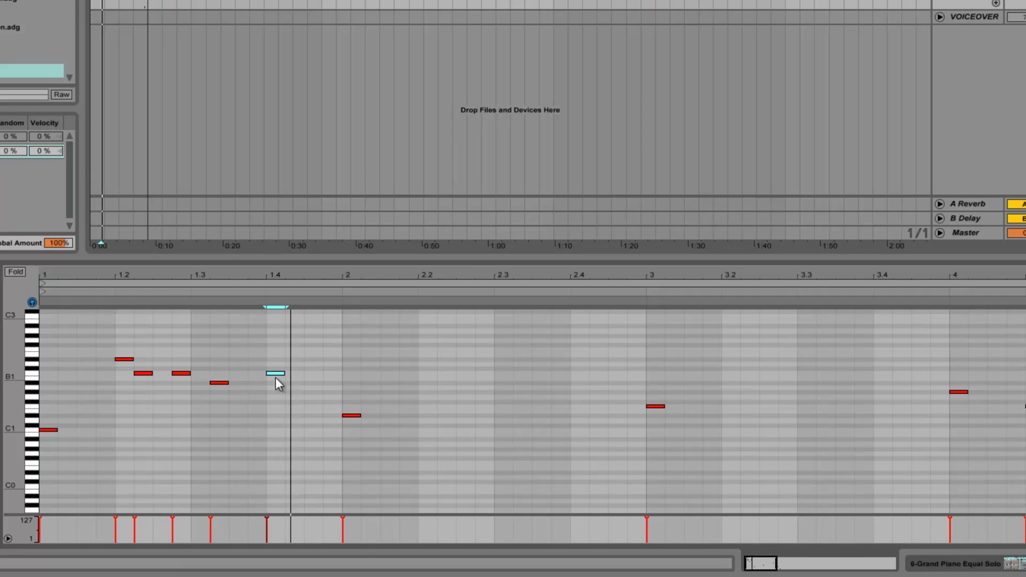
drag(274, 374, 240, 373)
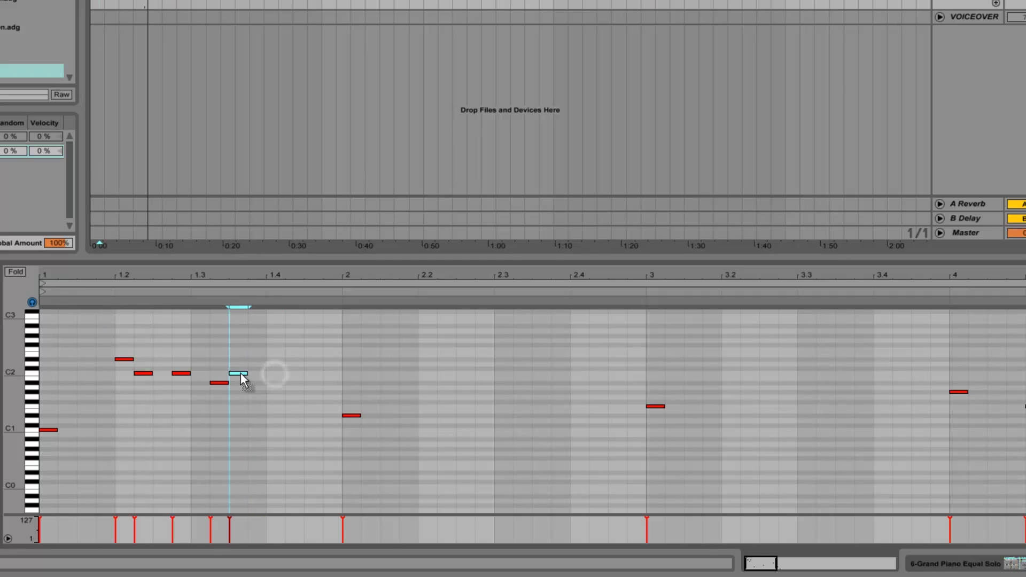
double_click(272, 385)
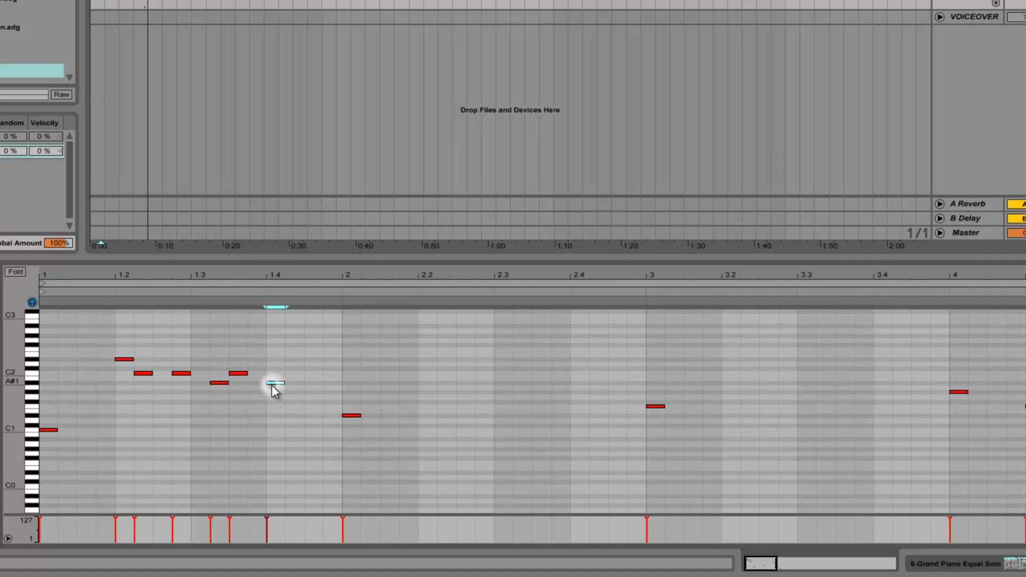
double_click(309, 373)
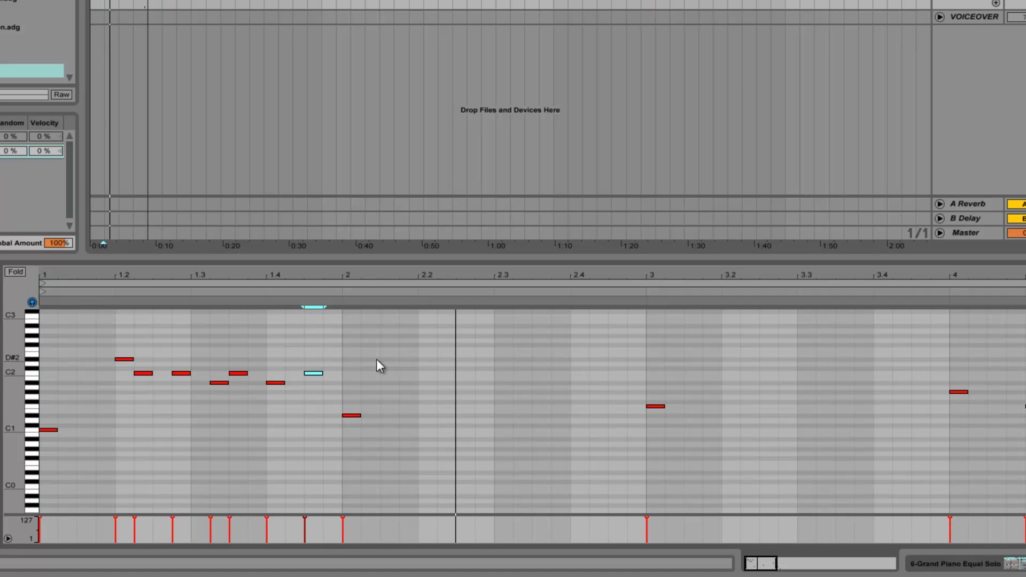
key(space)
- Add bar 2's melody: F2 at 2.1.3, D#2 at 2.1.4, 2.2.2 and 2.3.2, C2 at 2.2.4, 2.3.3 and 2.4.3, and A#1 at 2.4
double_click(389, 351)
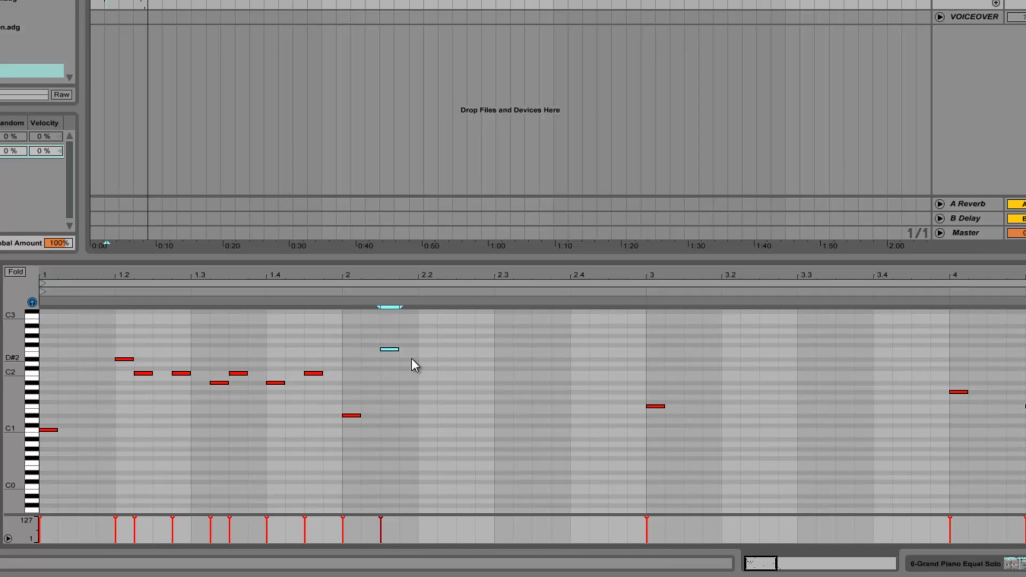
double_click(407, 359)
double_click(444, 360)
double_click(479, 373)
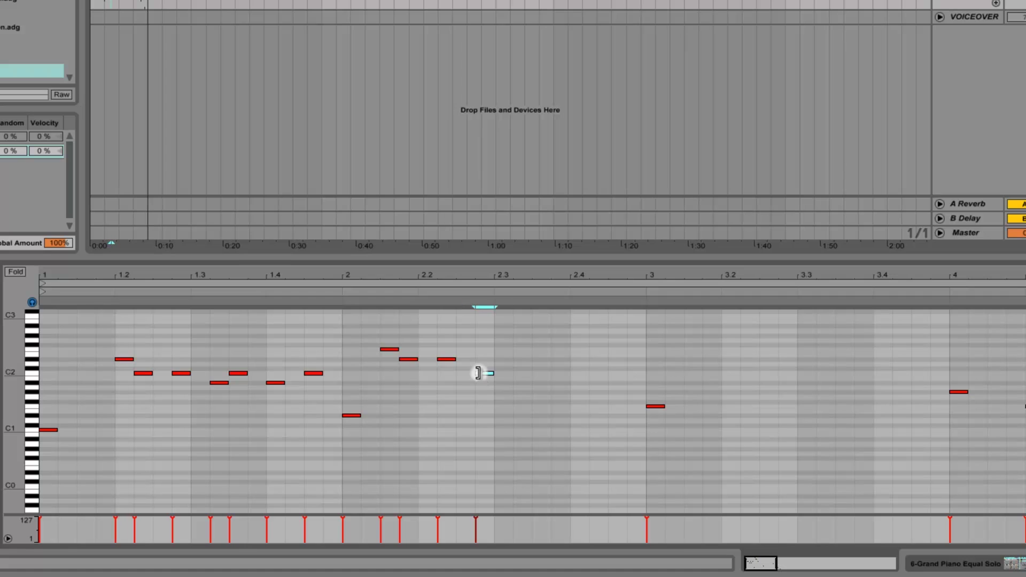
double_click(518, 359)
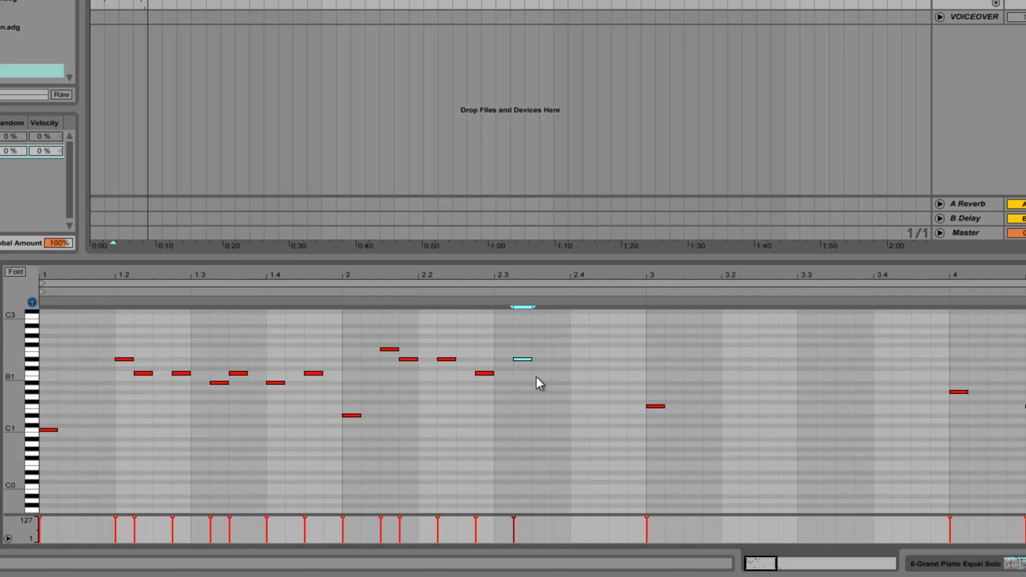
double_click(537, 374)
double_click(577, 383)
double_click(621, 374)
- Play back the two-bar piano melody from near the beginning of the clip to check it
key(space)
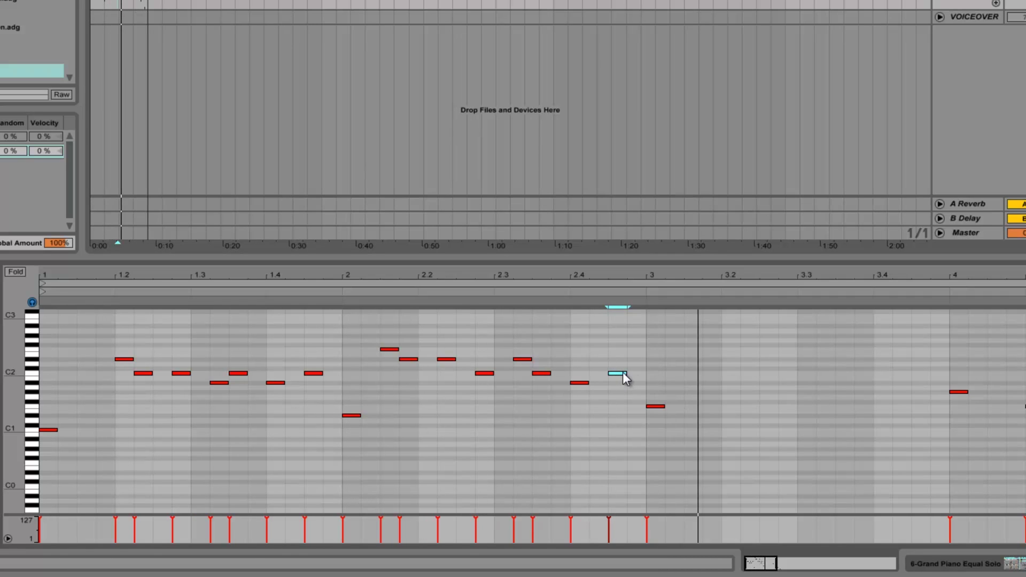
click(92, 375)
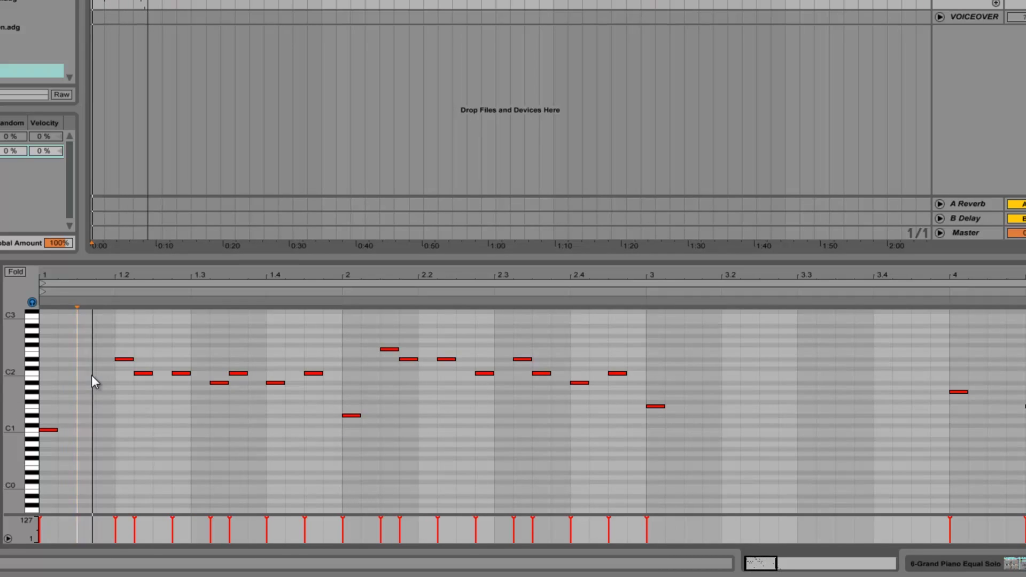
key(space)
click(408, 359)
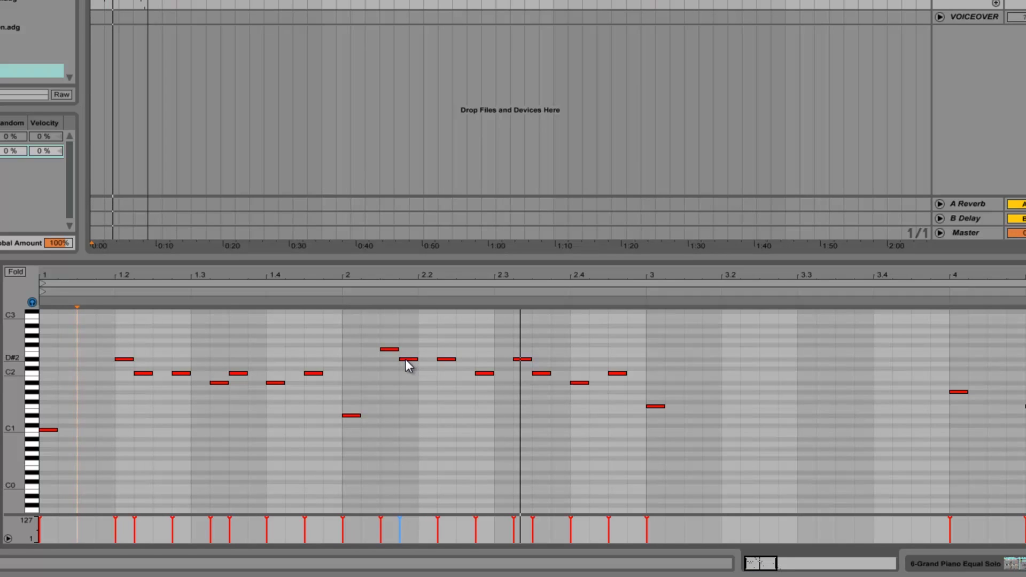
- Lower the melody note at 2.2.2 to C2 and copy the melody of bars 1 and 2 to start at 3.2
drag(446, 359, 442, 364)
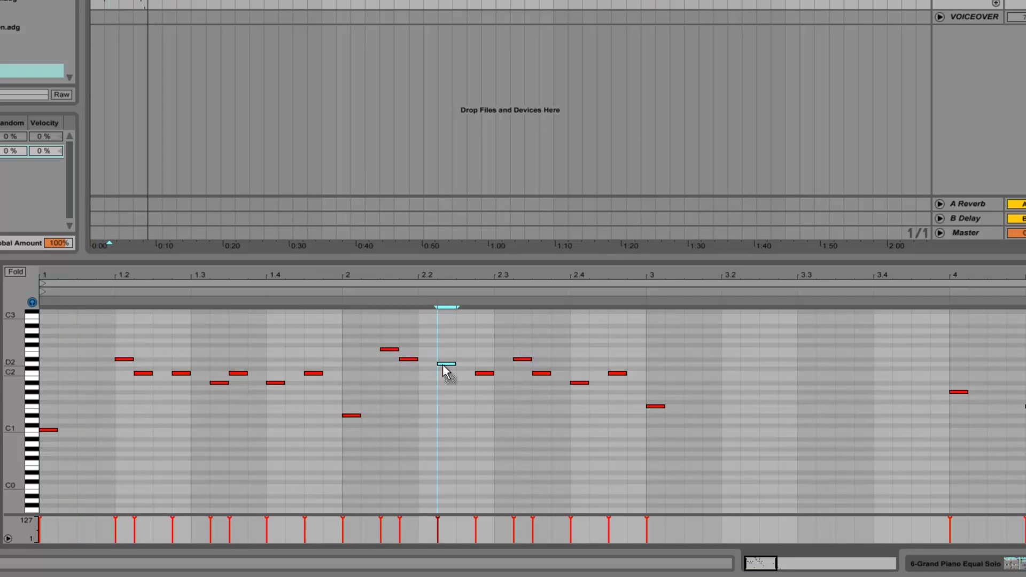
key(space)
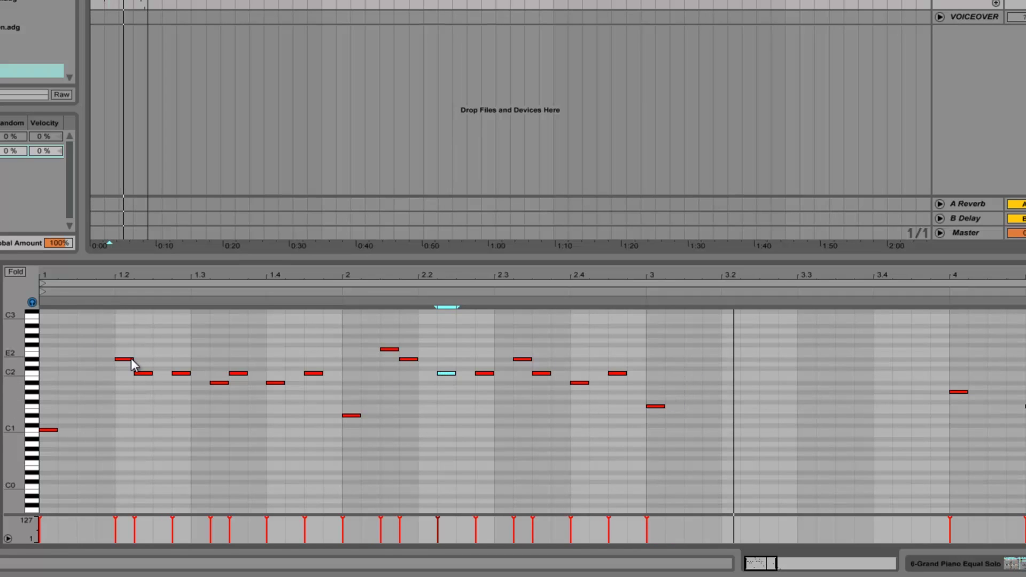
drag(121, 392, 629, 298)
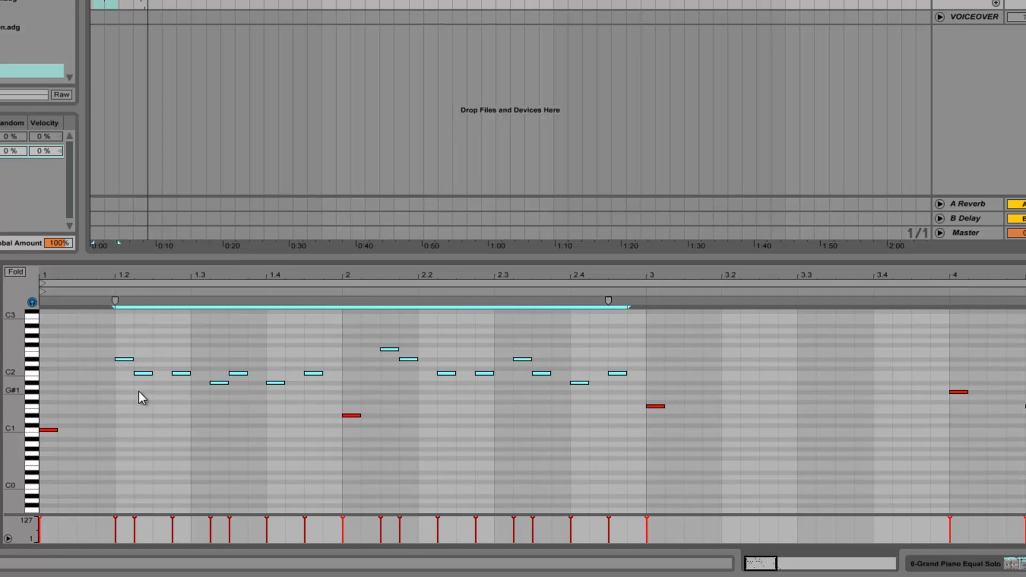
drag(123, 365, 727, 360)
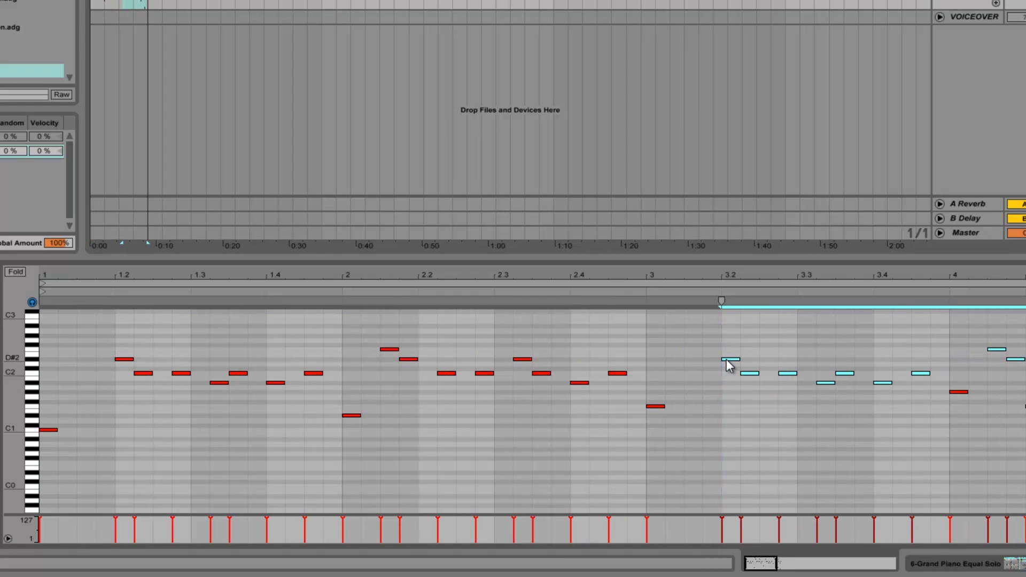
drag(419, 275, 419, 275)
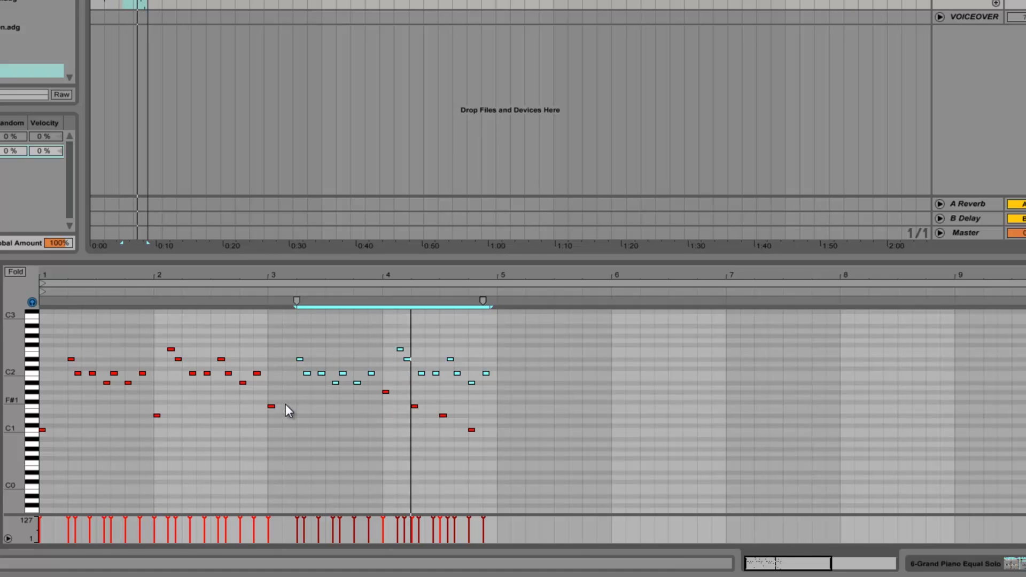
- Rework bar 3's opening melody: A#2 at 3.1.3, G#2 at 3.2, F2 at 3.2.2 and D#2 at 3.2.4
click(272, 407)
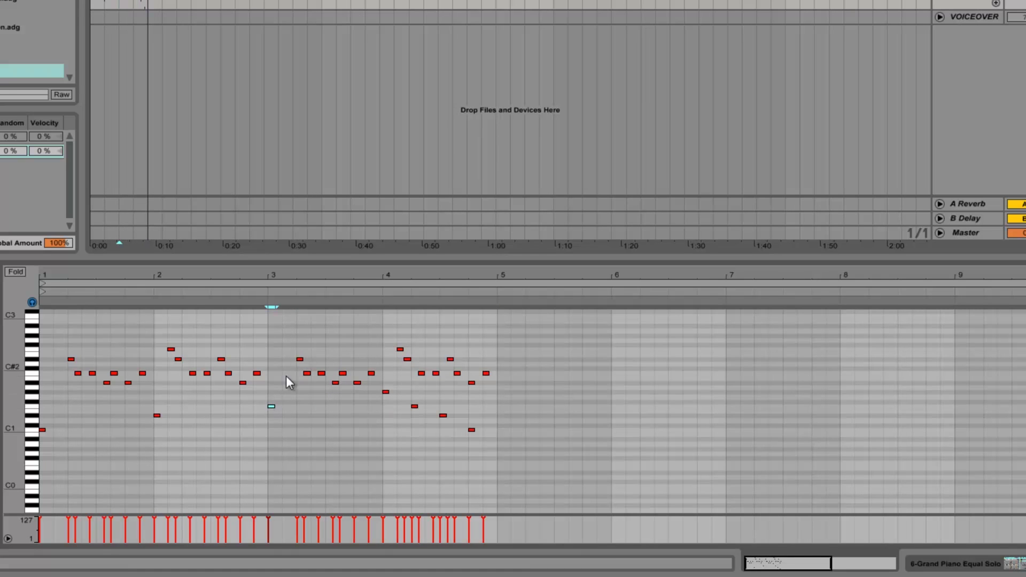
drag(272, 405, 288, 338)
drag(291, 279, 289, 275)
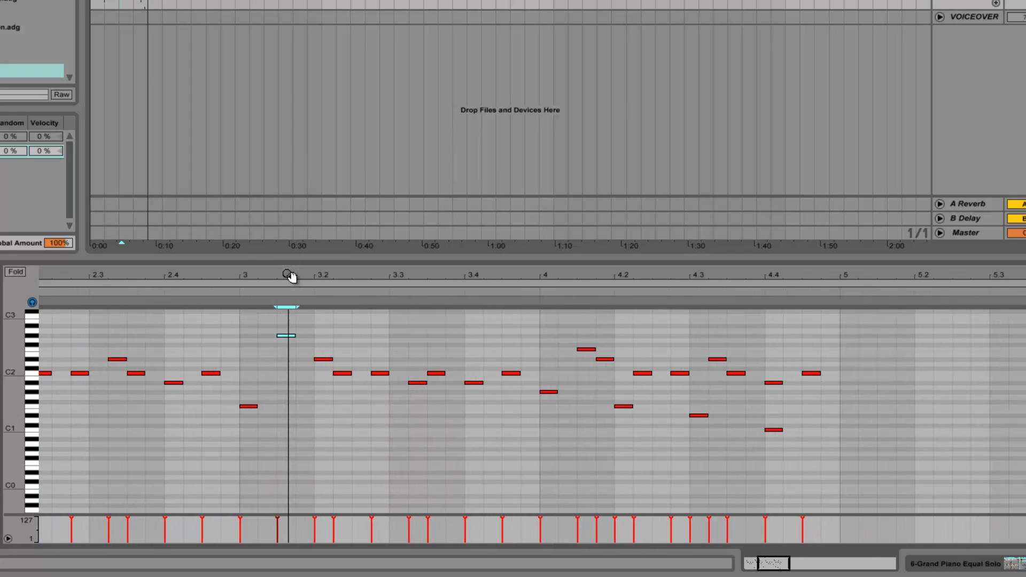
drag(287, 337, 306, 336)
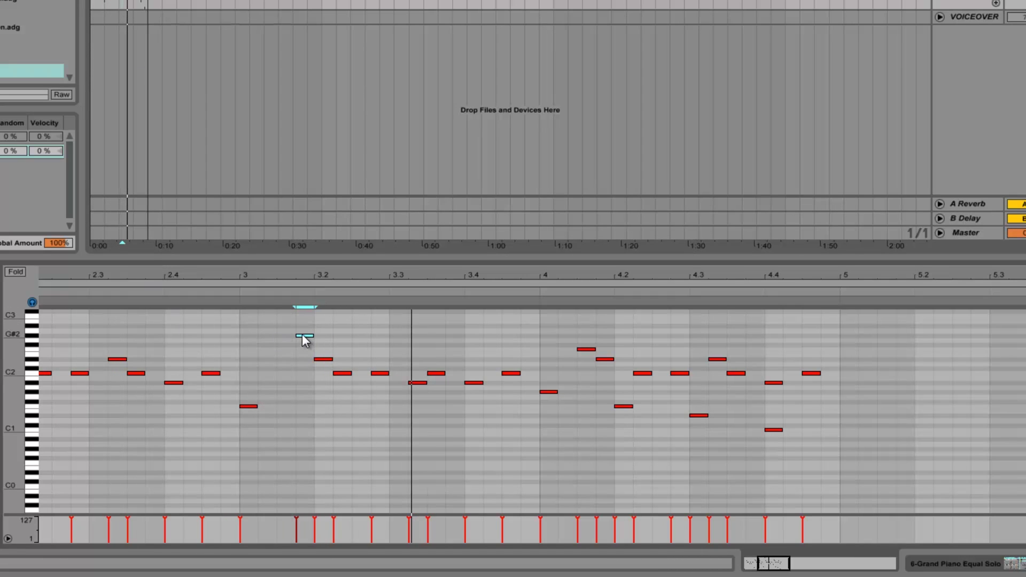
key(space)
mouse_move(290, 337)
mouse_down()
mouse_move(303, 328)
mouse_move(284, 327)
mouse_move(323, 336)
mouse_move(322, 360)
mouse_move(338, 352)
mouse_move(346, 373)
mouse_move(382, 357)
mouse_move(390, 378)
mouse_move(416, 380)
mouse_up()
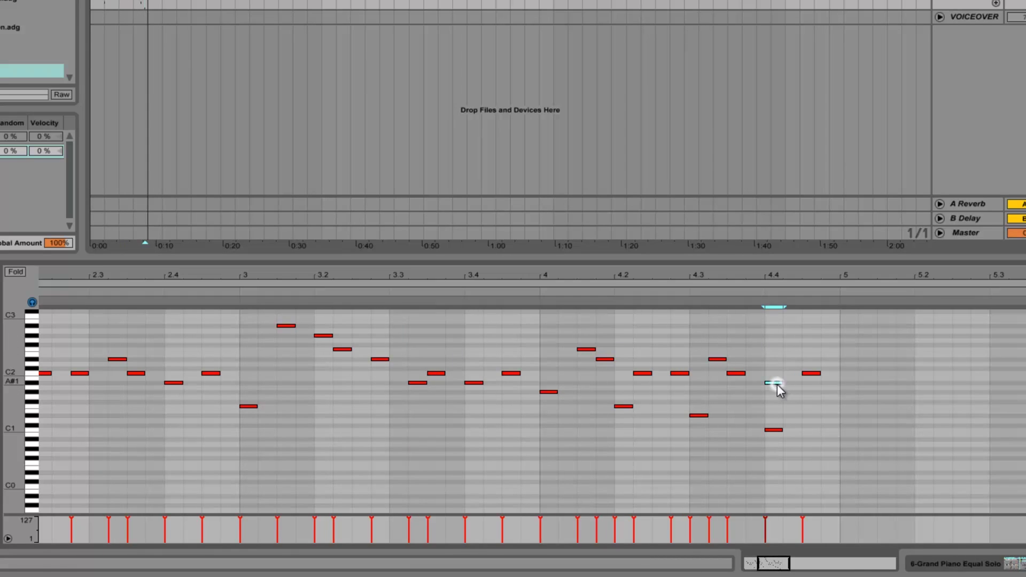
- Remove the A#1 melody note at 4.4 and listen, put it back, and delete the C1 bass note there instead
key(Delete)
key(space)
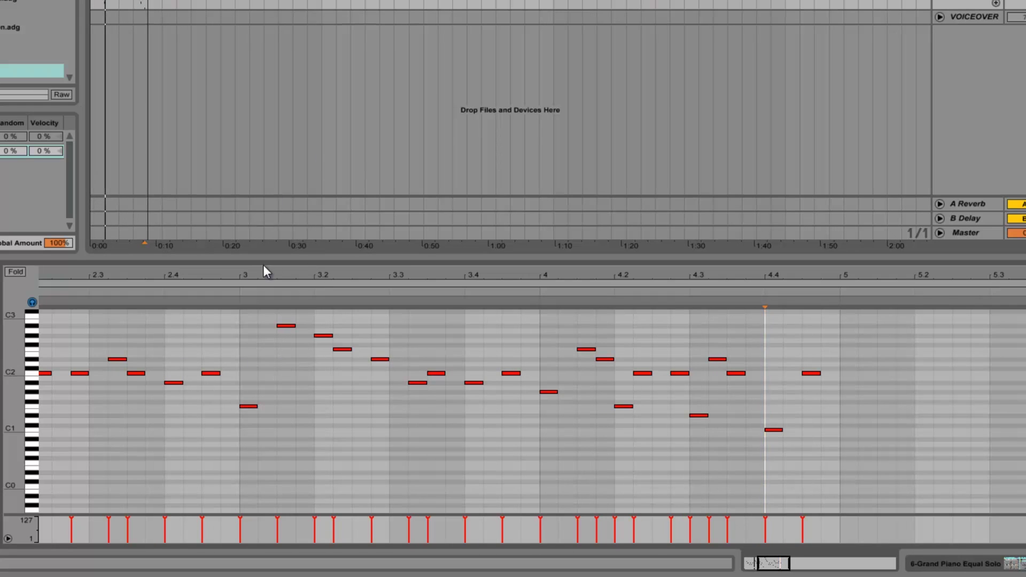
double_click(774, 382)
click(779, 432)
double_click(778, 432)
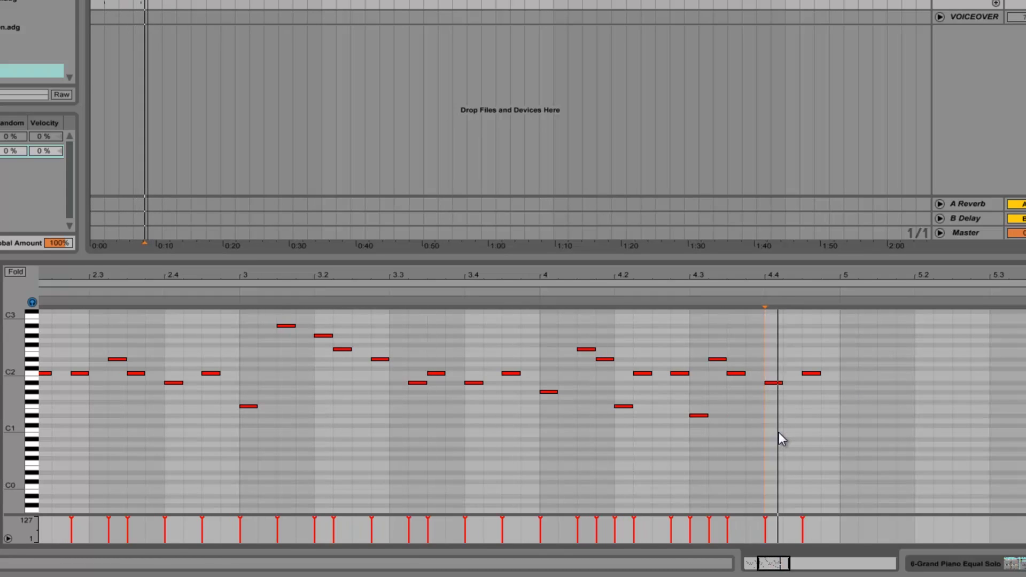
- Raise the A#1 notes at 3.3.2 and 3.4 to D#2 and the C2 at 3.3.3 to F2, auditioning the melody
drag(107, 276, 109, 273)
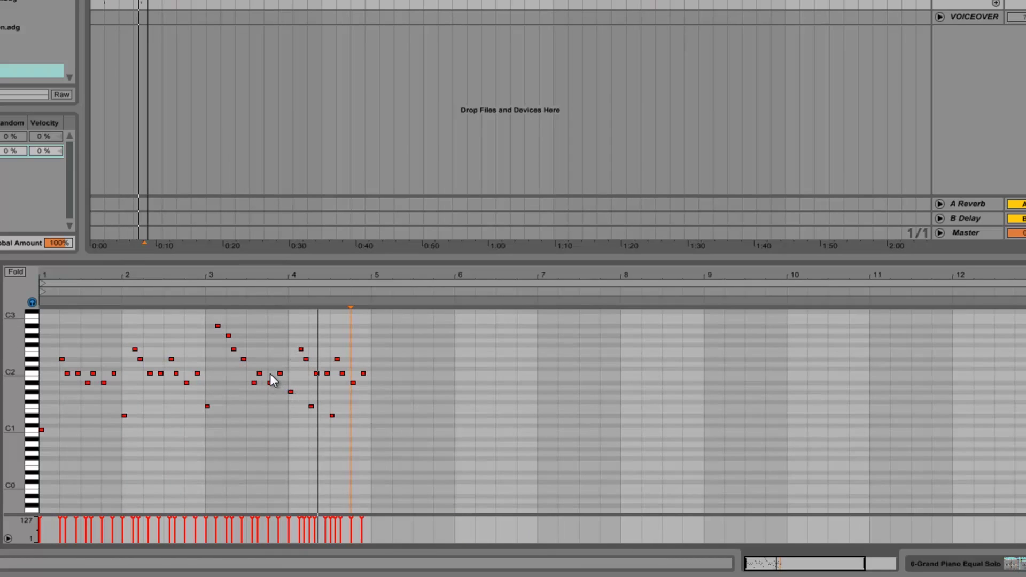
key(space)
drag(250, 388, 271, 360)
key(space)
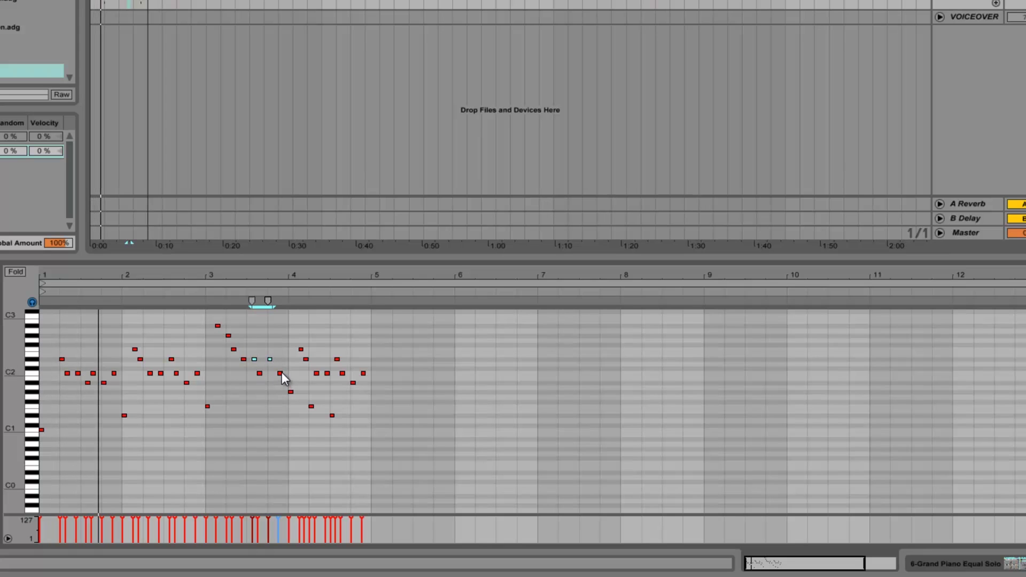
drag(262, 372, 266, 350)
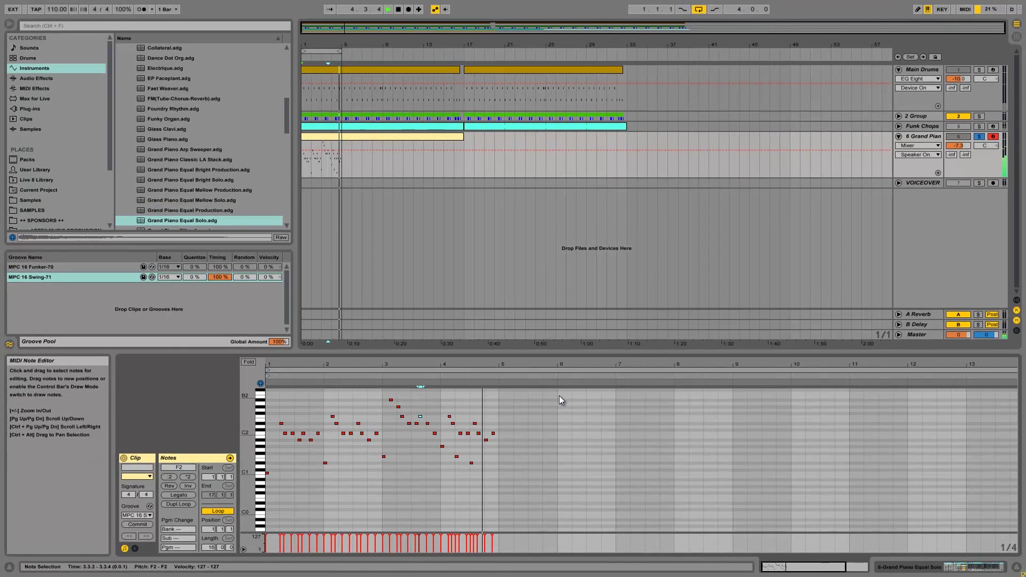
key(space)
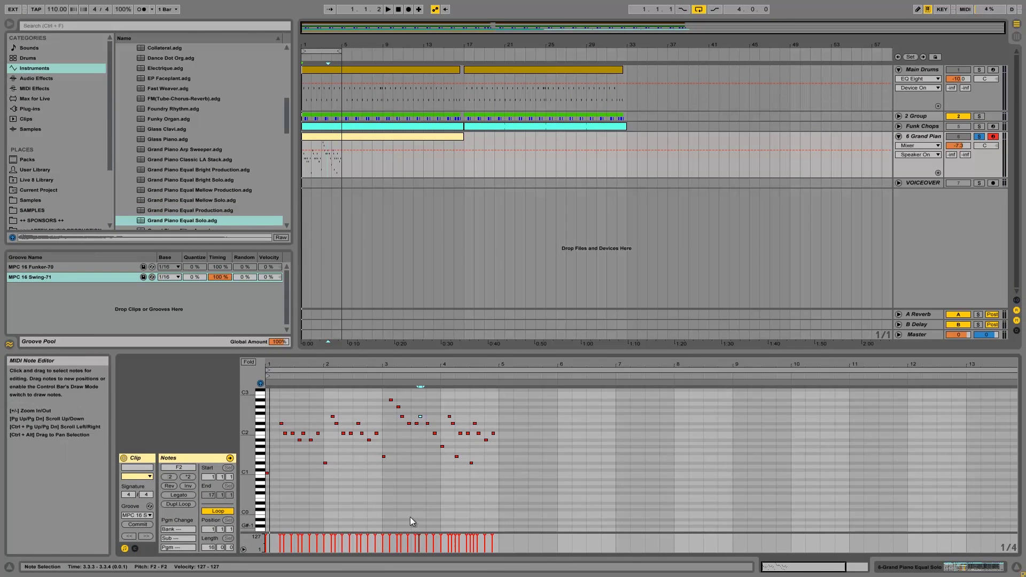
- Turn off solo on the grand piano track and lower its volume to -11.7 dB while playing it with the drums
click(365, 137)
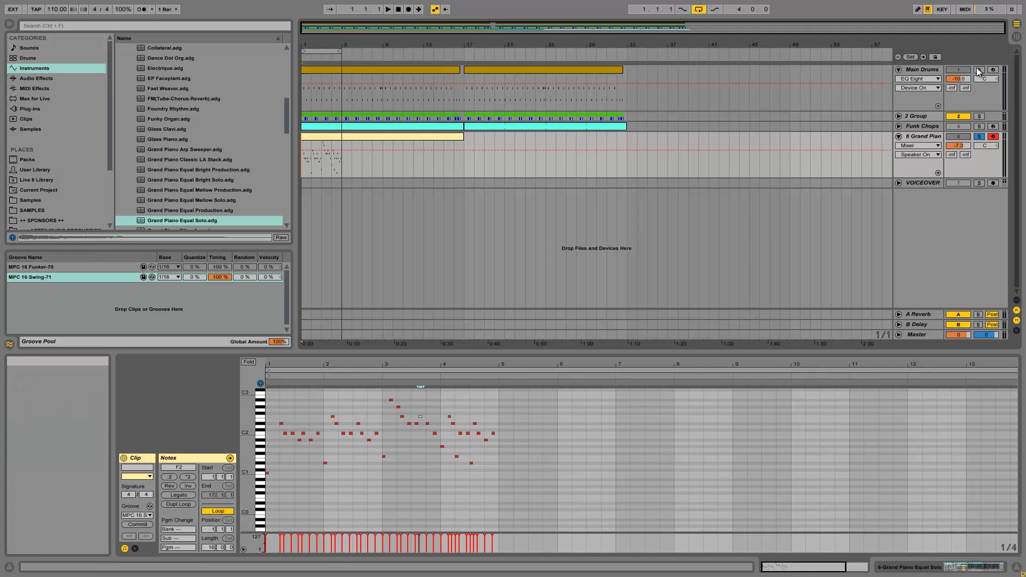
click(979, 136)
key(space)
drag(959, 146, 961, 150)
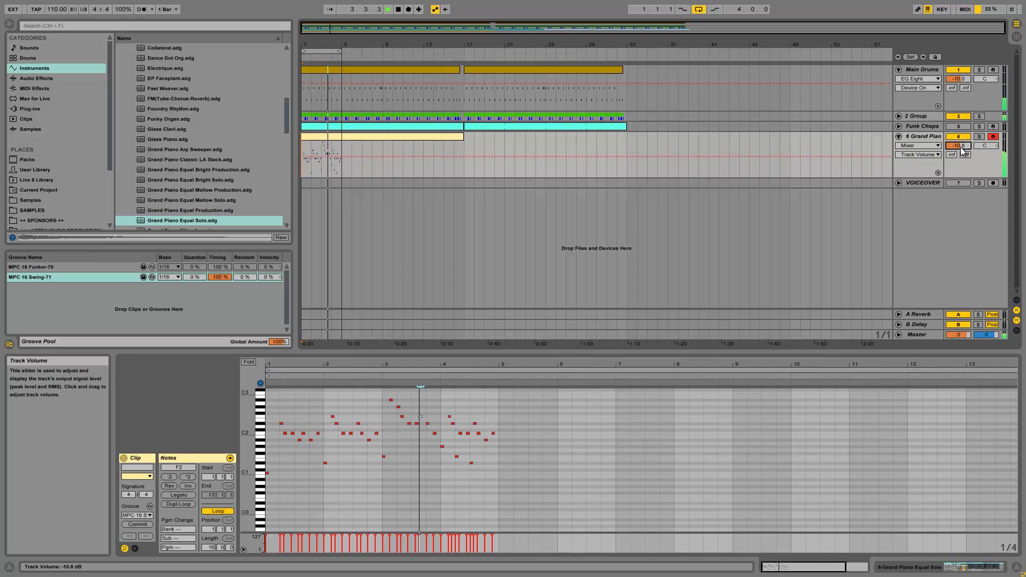
drag(961, 147, 960, 147)
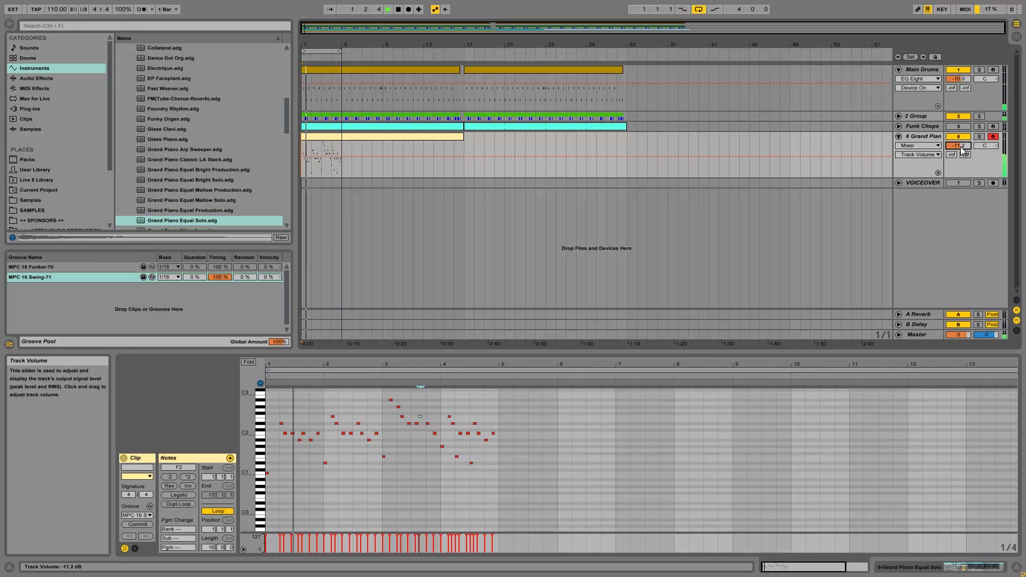
drag(960, 147, 961, 148)
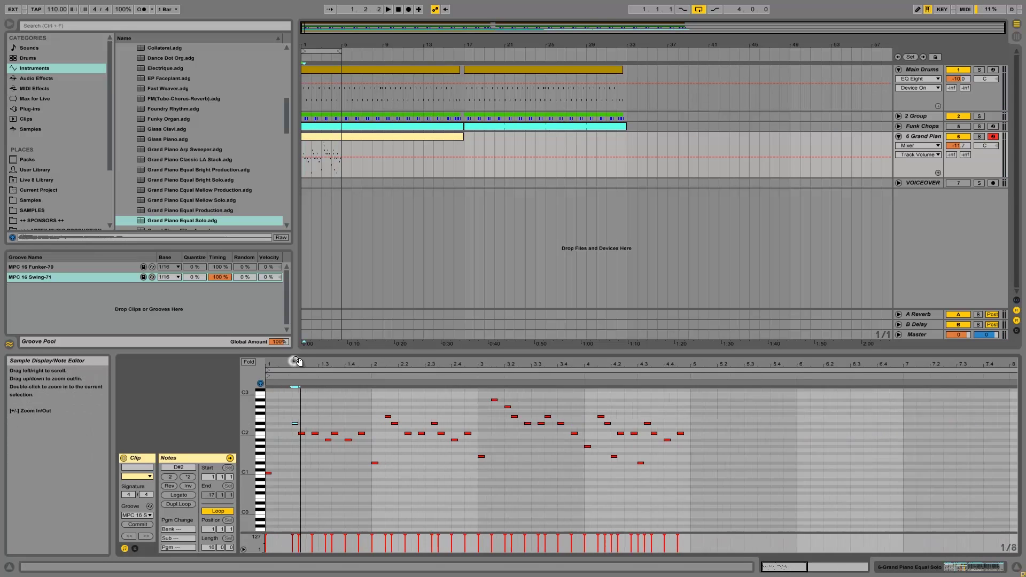
- Shorten all melody notes in bars 1 to 4 to slightly less than a sixteenth, leaving out the bass notes, and play back
drag(294, 362, 297, 363)
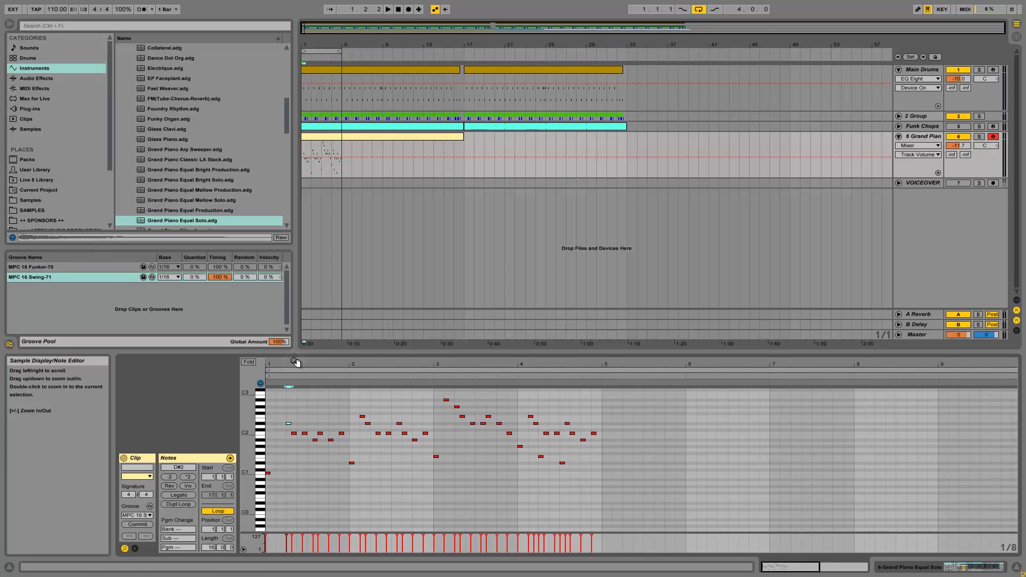
drag(278, 447, 448, 387)
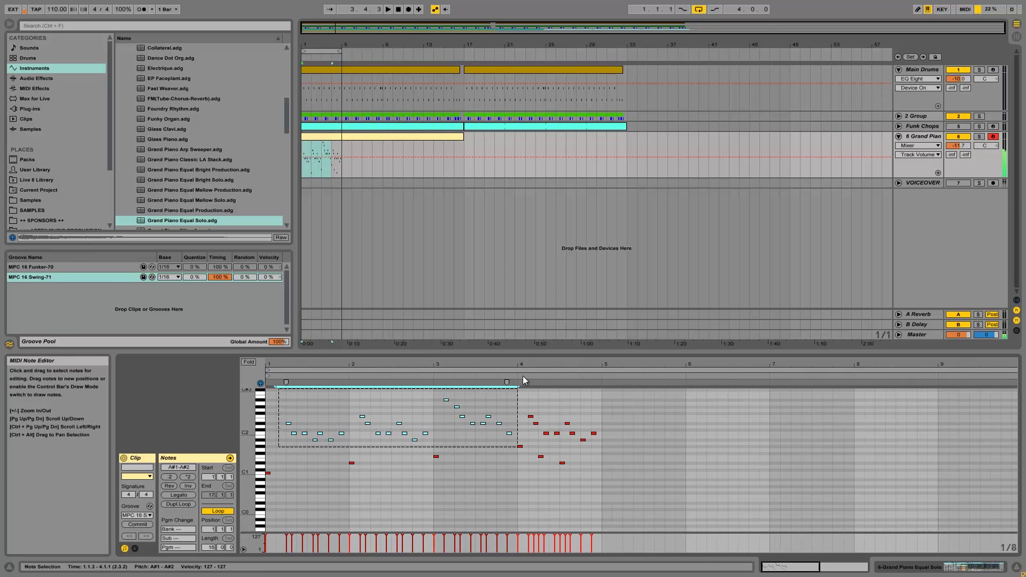
drag(588, 375, 612, 373)
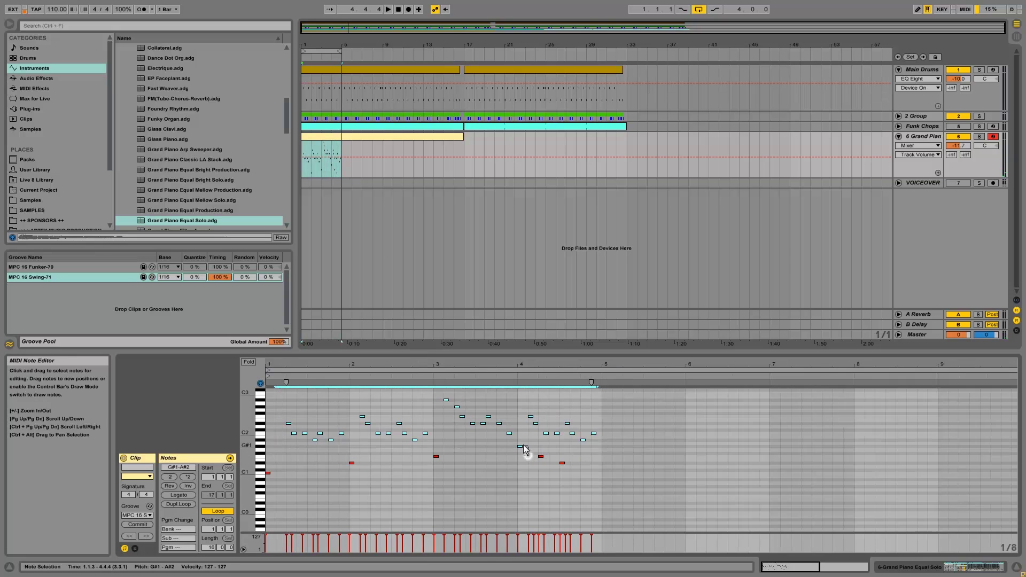
drag(294, 362, 295, 363)
drag(292, 423, 291, 423)
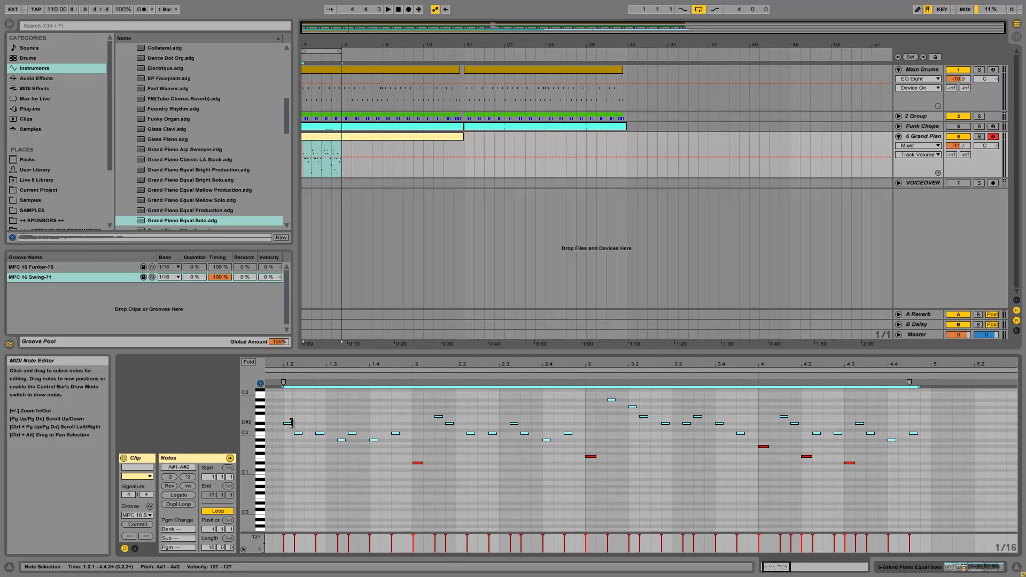
key(space)
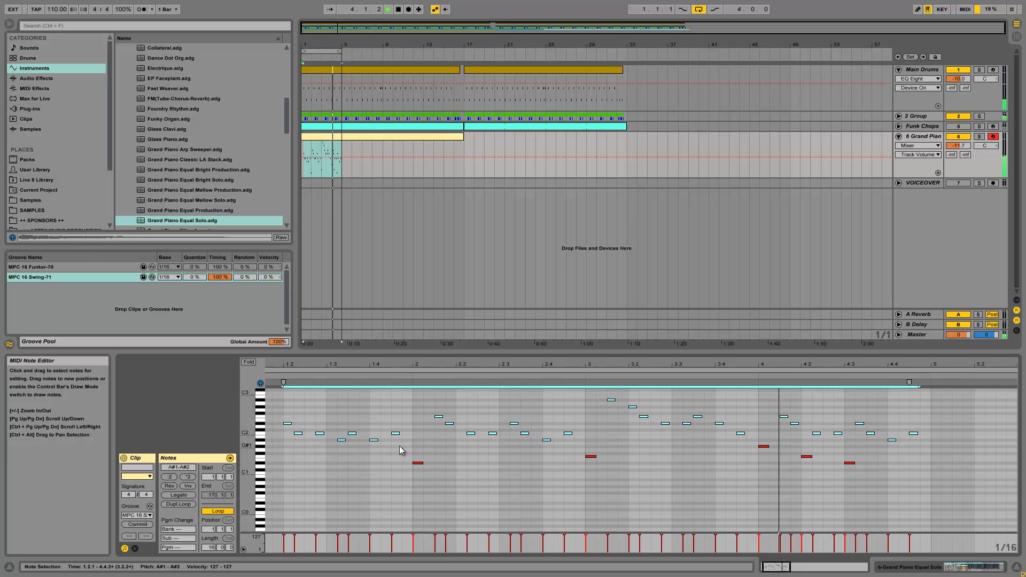
key(space)
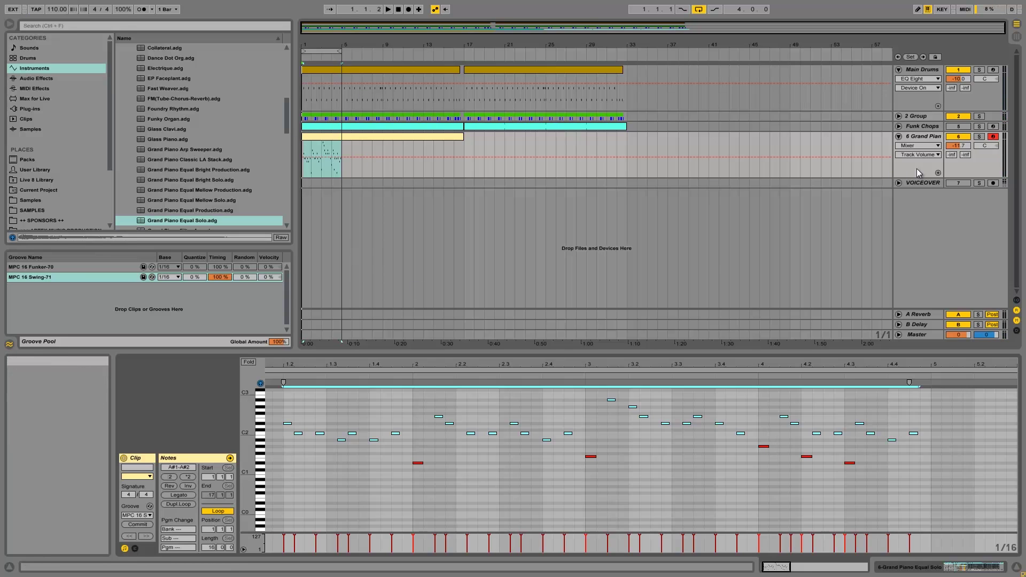
- Duplicate the grand piano track and select the MIDI clip on the copy
click(921, 136)
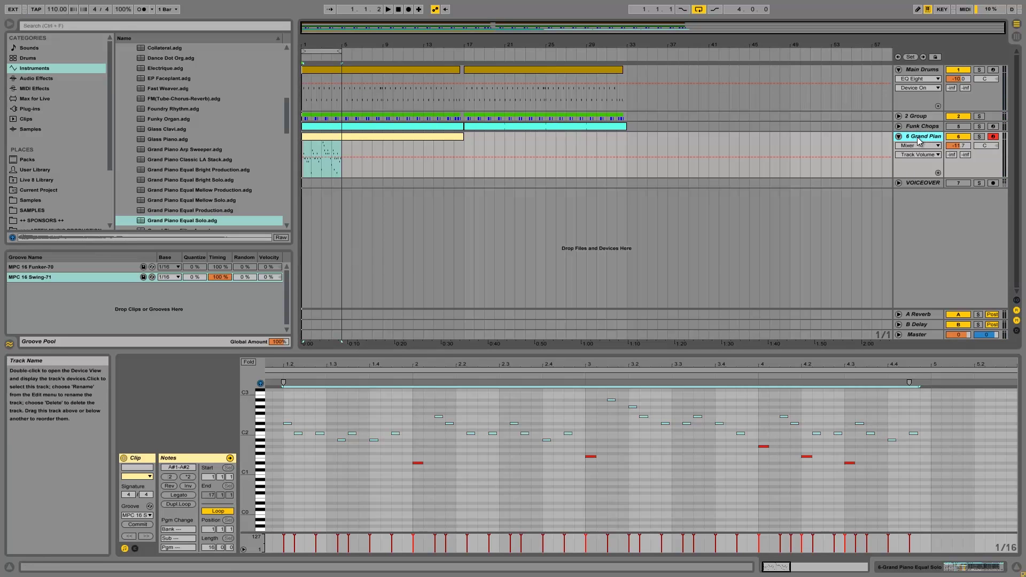
right_click(919, 140)
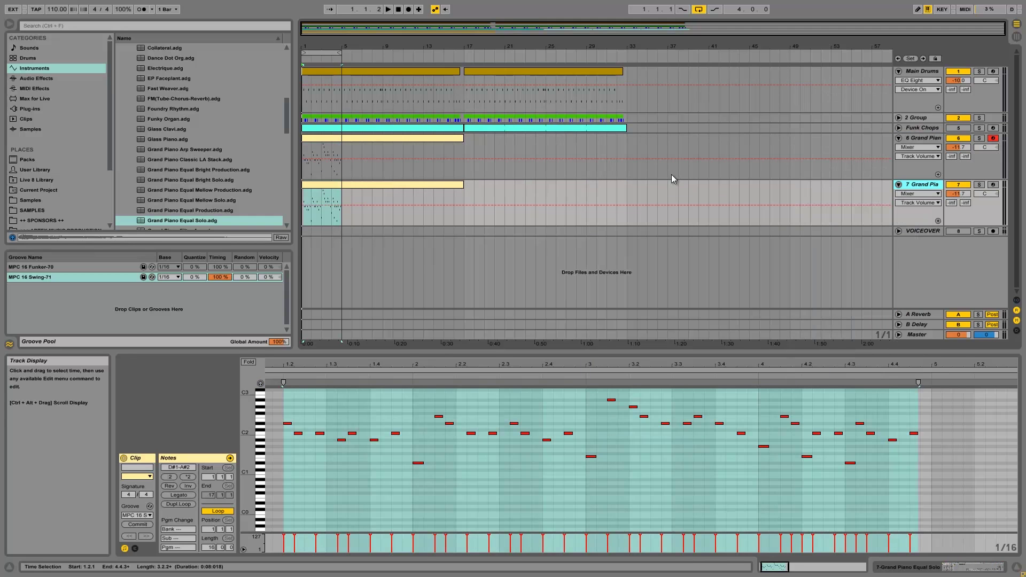
click(352, 182)
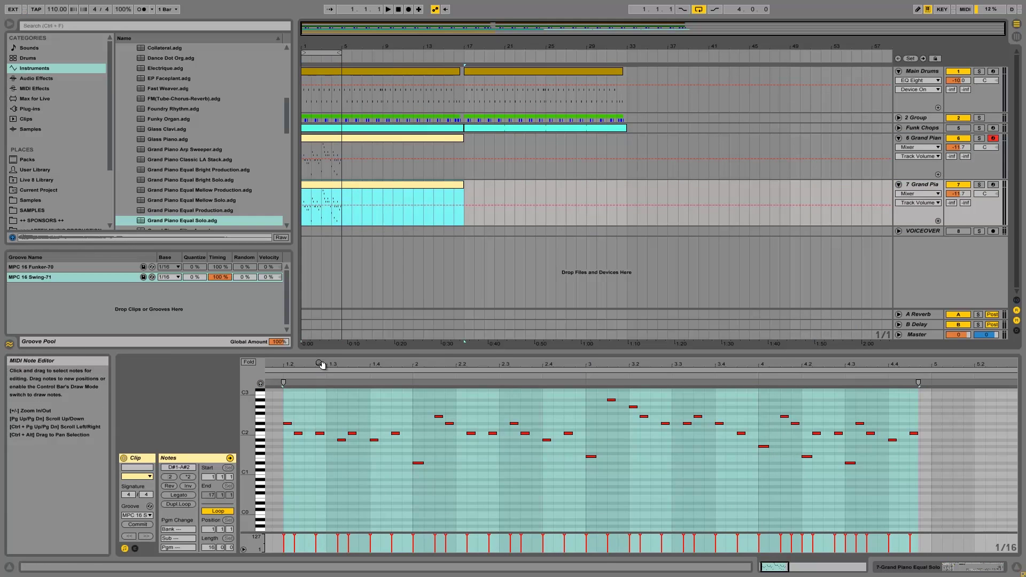
- Extend the bass notes C1, D#1 and F1 in bars 1, 2 and 3 of the duplicated clip to one full bar each
drag(323, 365, 321, 356)
double_click(272, 473)
drag(277, 473, 309, 474)
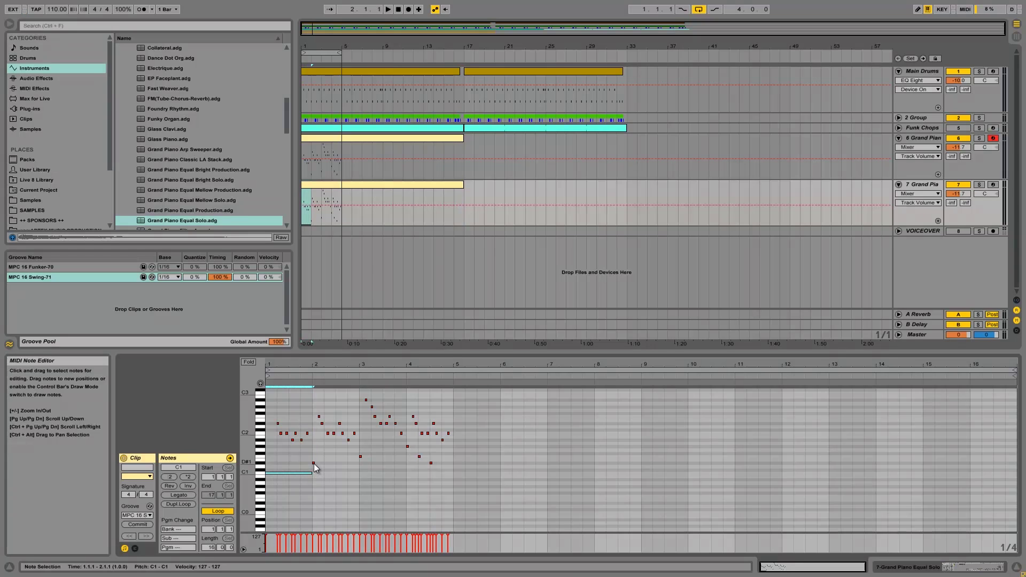
double_click(313, 463)
drag(321, 464, 359, 468)
click(360, 457)
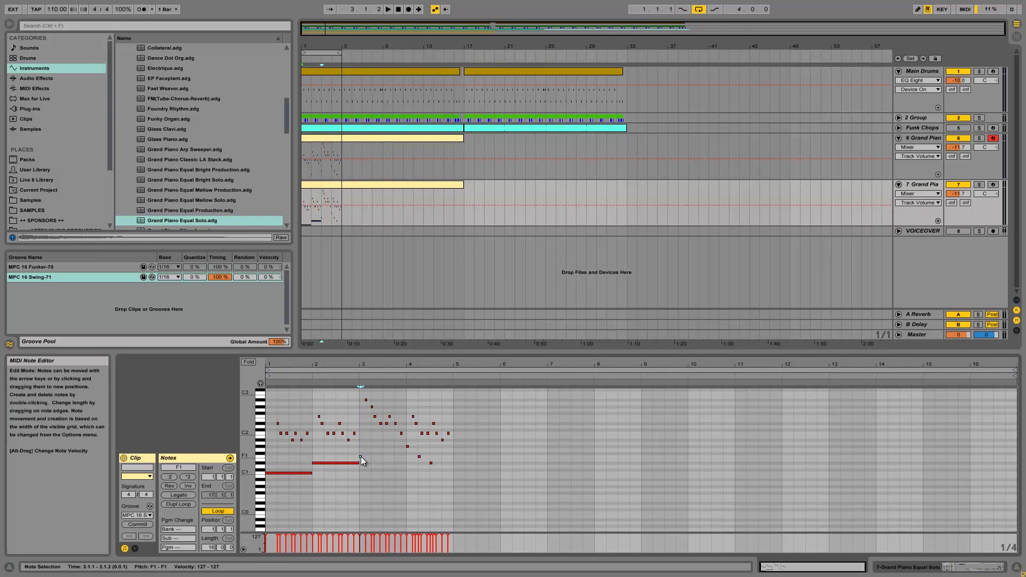
drag(363, 456, 427, 457)
- Lengthen bar 4's bass notes: G#1 at 4 and F1 at 4.2 to one beat each, and D#1 at 4.3 to the bar's end
double_click(408, 447)
double_click(420, 457)
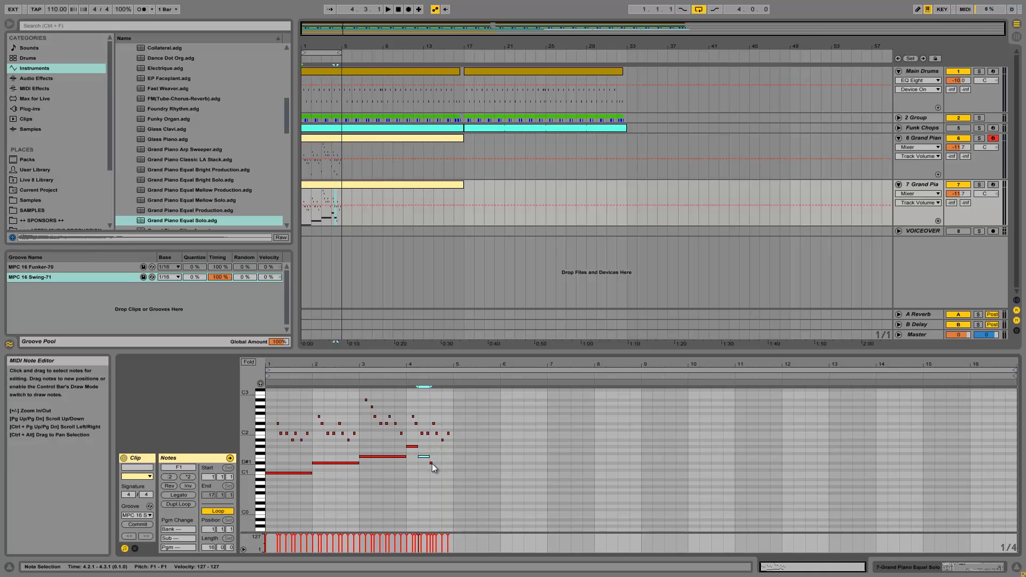
click(431, 463)
drag(432, 463, 453, 463)
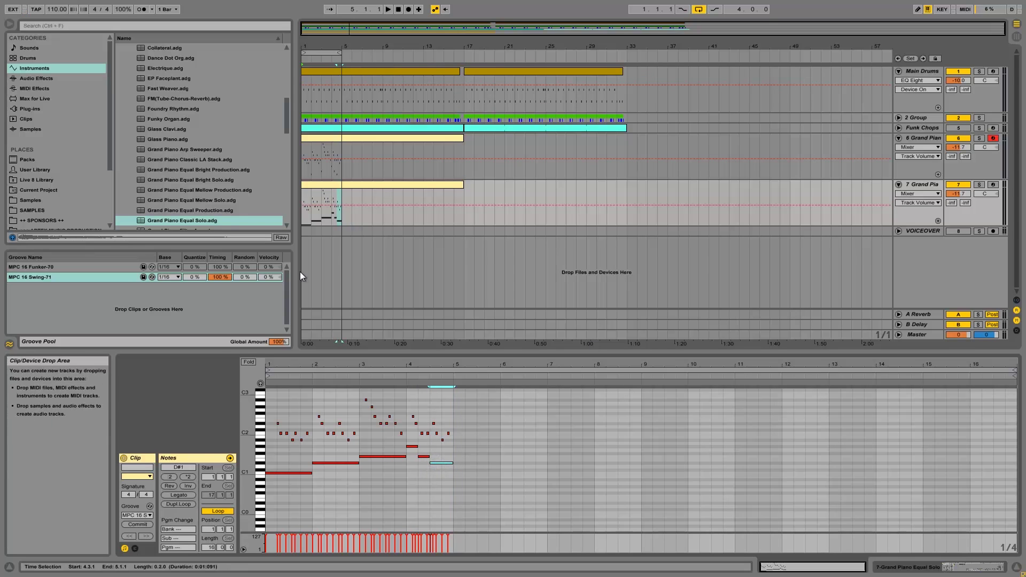
- Check piano keys against the melody and add a one-bar D#1 note above the C1 bass note in bar 1
drag(279, 365, 282, 368)
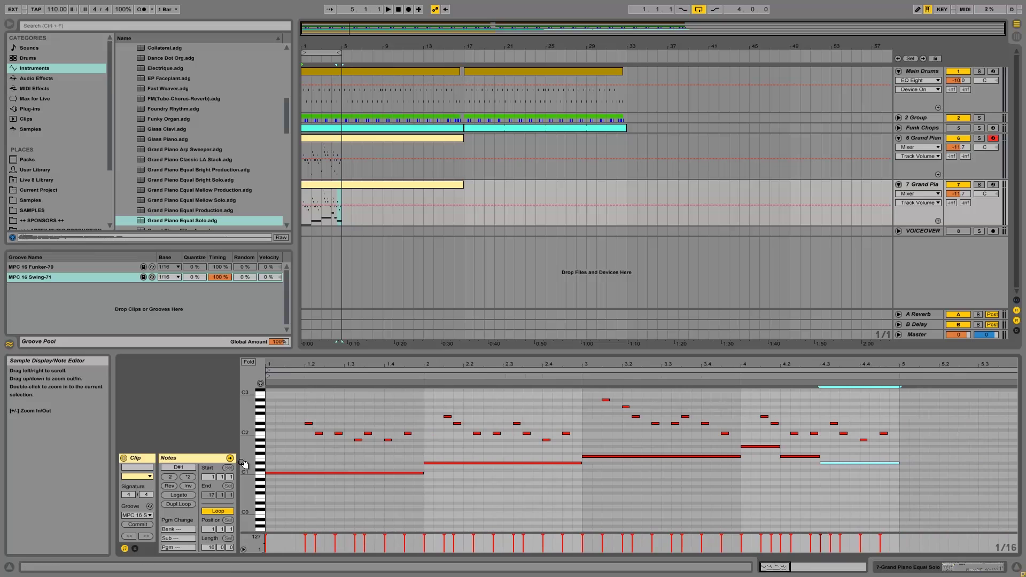
click(260, 436)
click(262, 438)
click(264, 422)
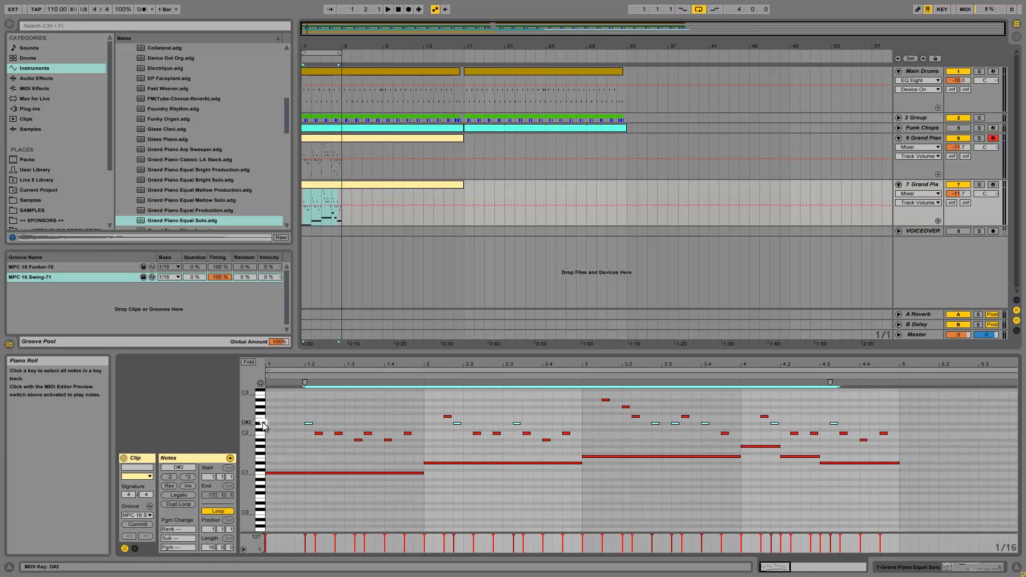
double_click(268, 463)
drag(273, 464, 424, 464)
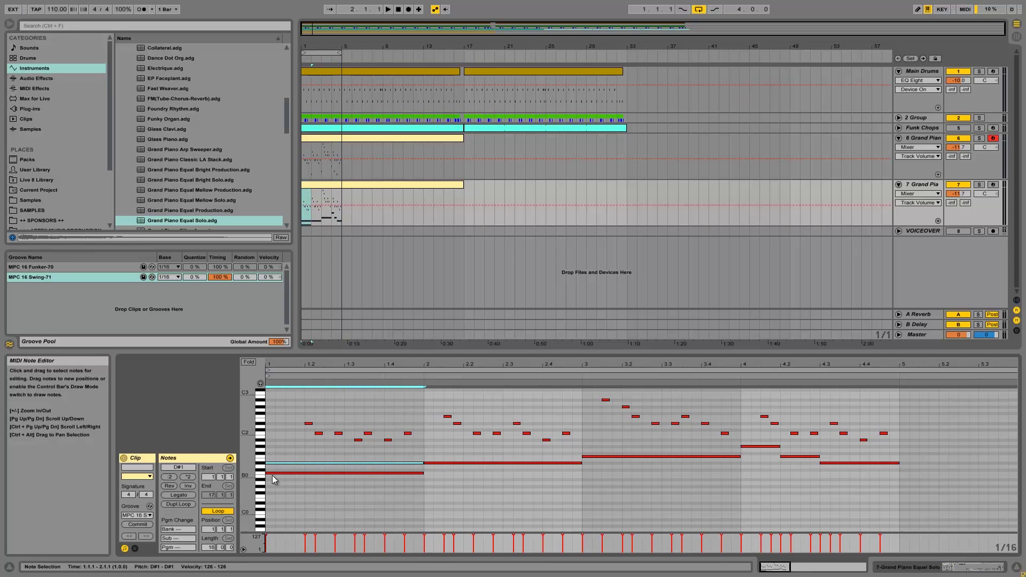
- Replace bar 1's melody with a one-bar A#1 note above the chord and solo the duplicated piano track to hear it
drag(277, 463, 421, 441)
key(Delete)
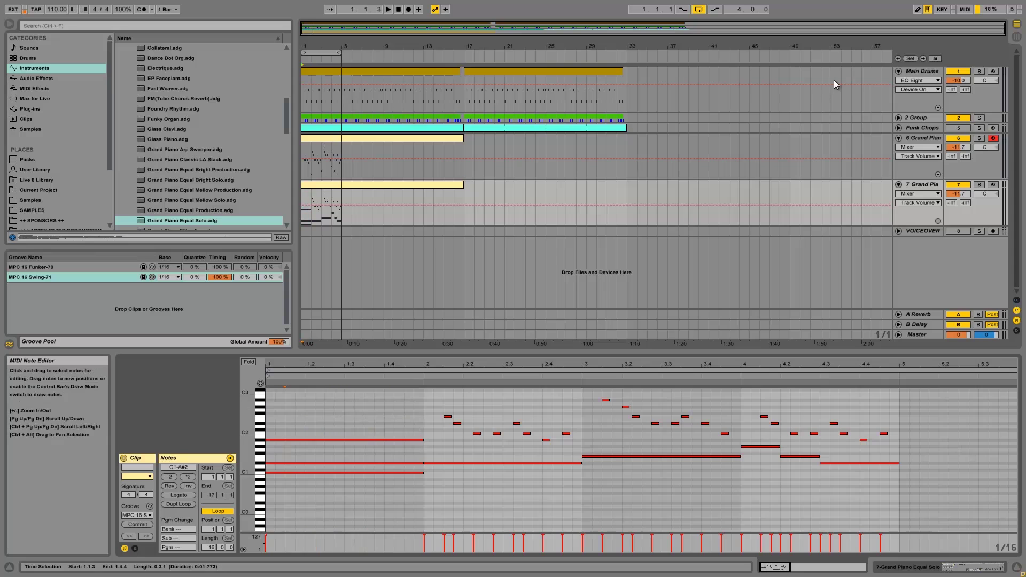
click(979, 185)
key(space)
key(space)
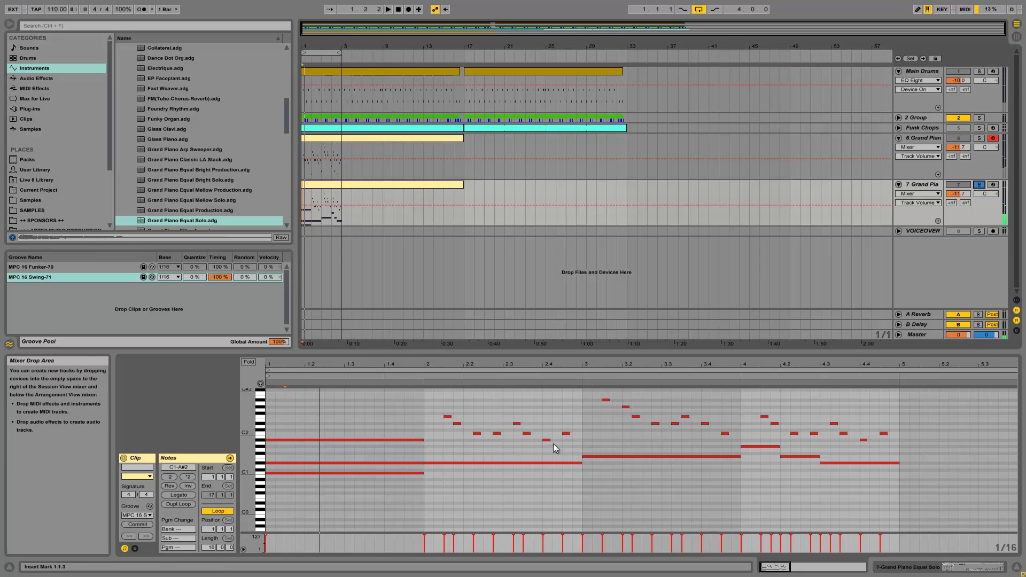
- Transpose all notes in the duplicated piano clip up one octave and play them back
key(ctrl+a)
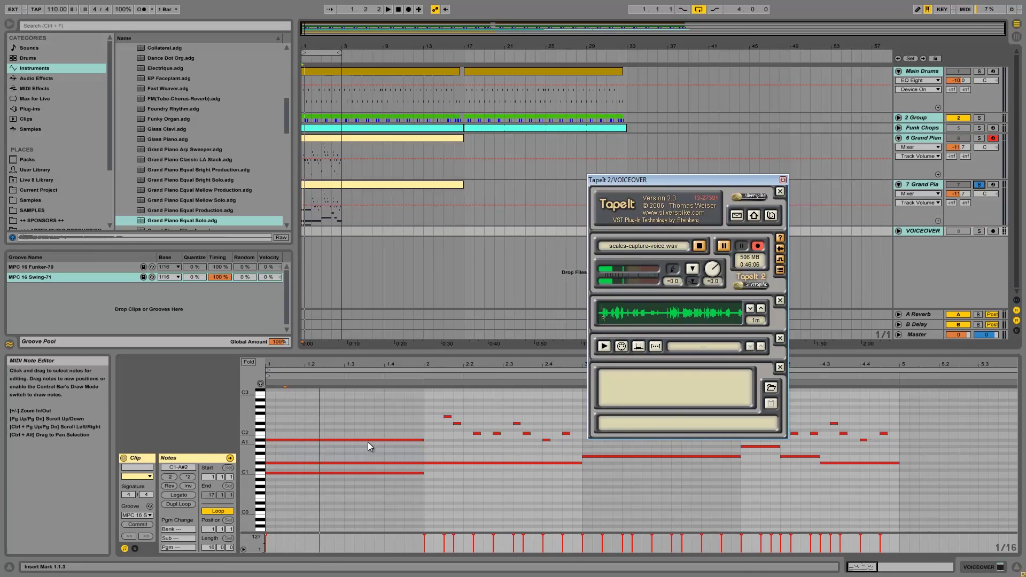
click(916, 184)
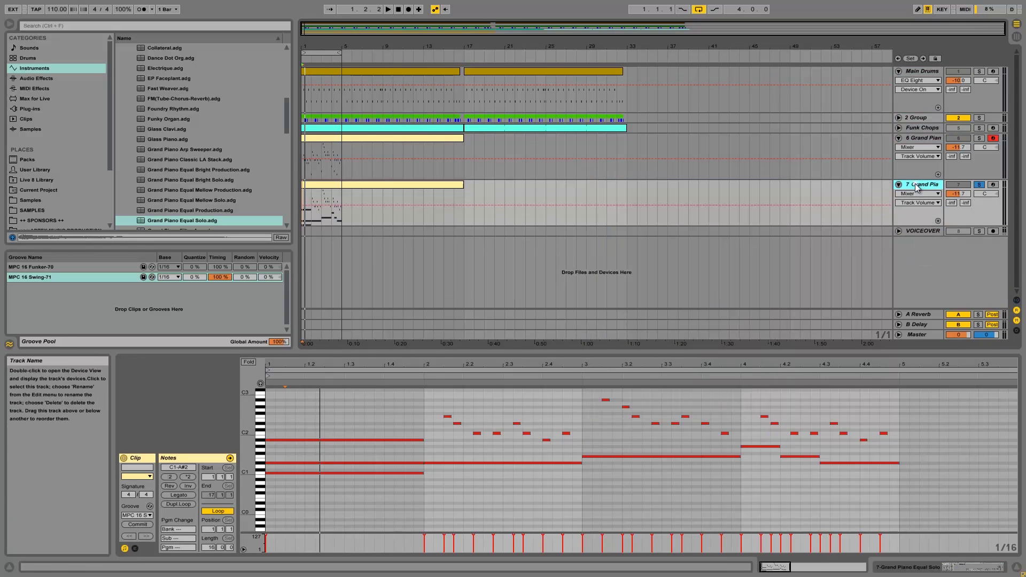
click(357, 506)
key(ctrl+a)
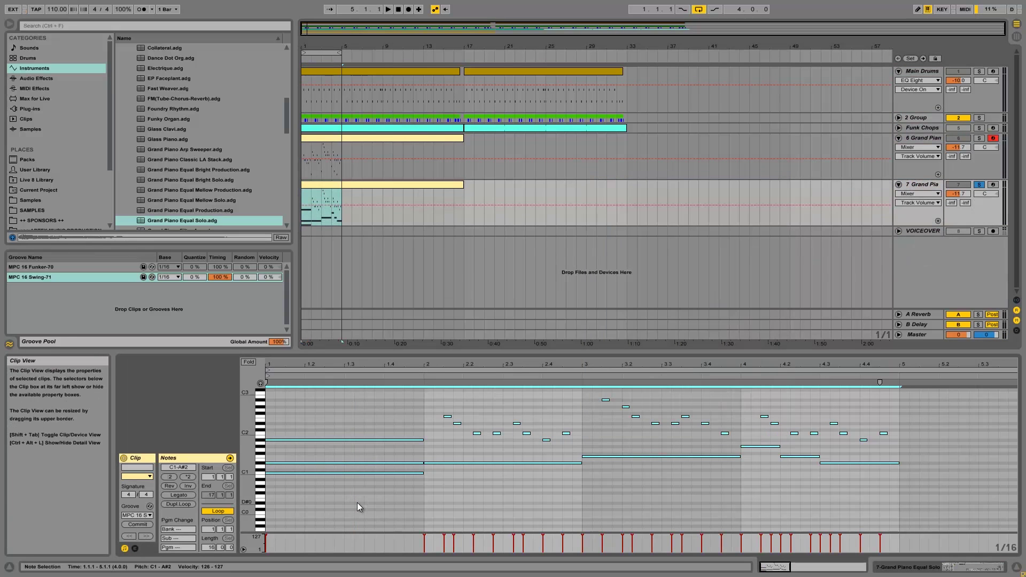
key(space)
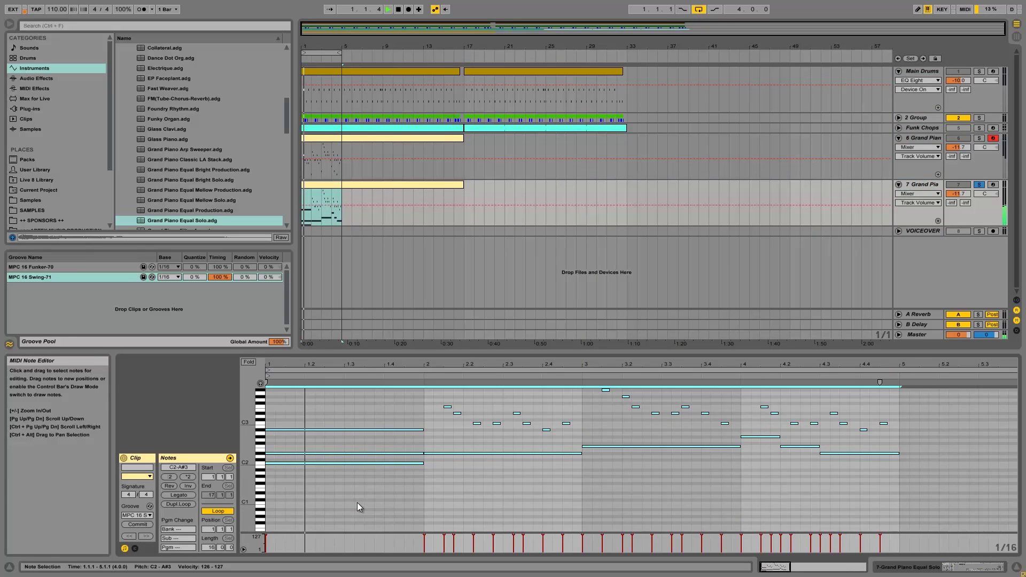
key(space)
click(457, 467)
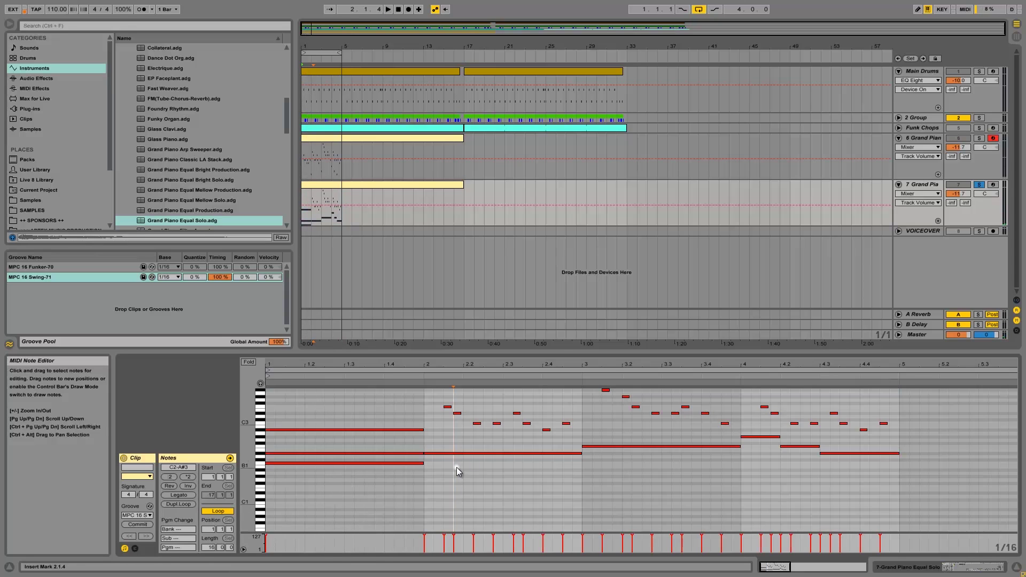
- Add one-bar F2 and C3 notes above D#2 in bar 2, delete the bar's remaining melody notes, and play the chord
click(451, 454)
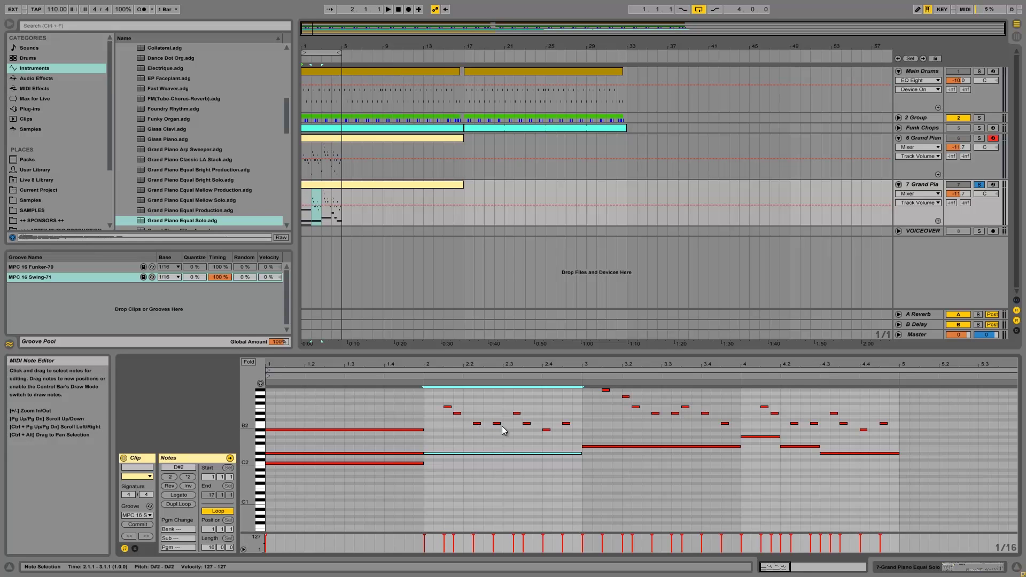
drag(433, 454, 437, 426)
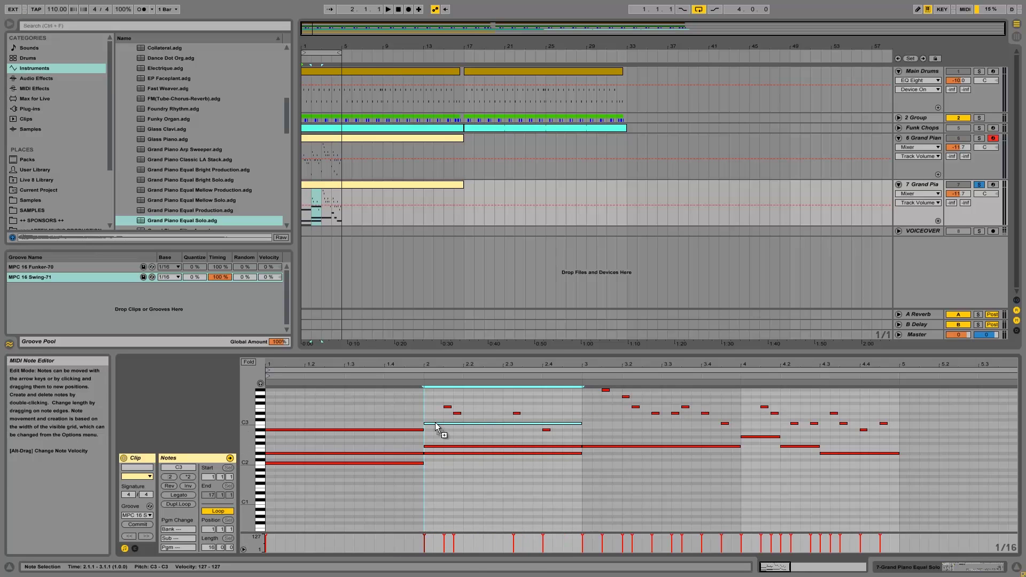
drag(428, 390, 530, 417)
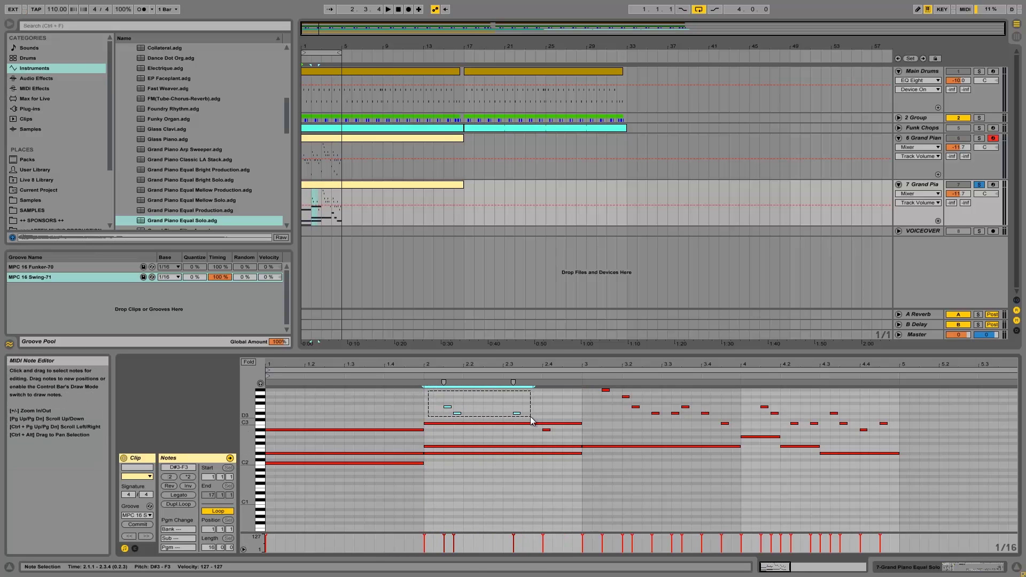
key(Delete)
click(543, 435)
key(Delete)
key(space)
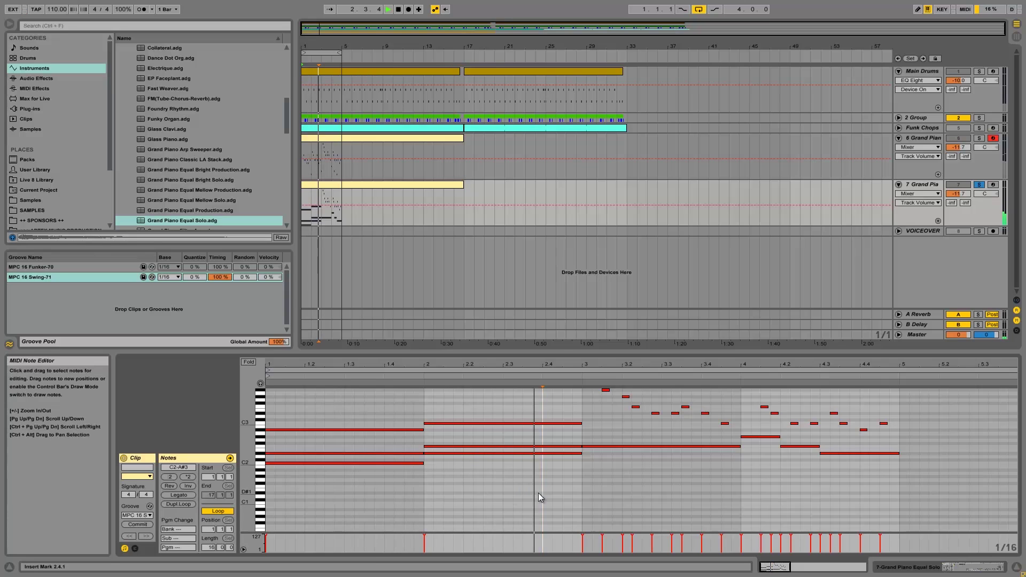
key(space)
- Try G2 as the middle note of bar 2's chord, listen to it, and move the note back to F2
click(453, 446)
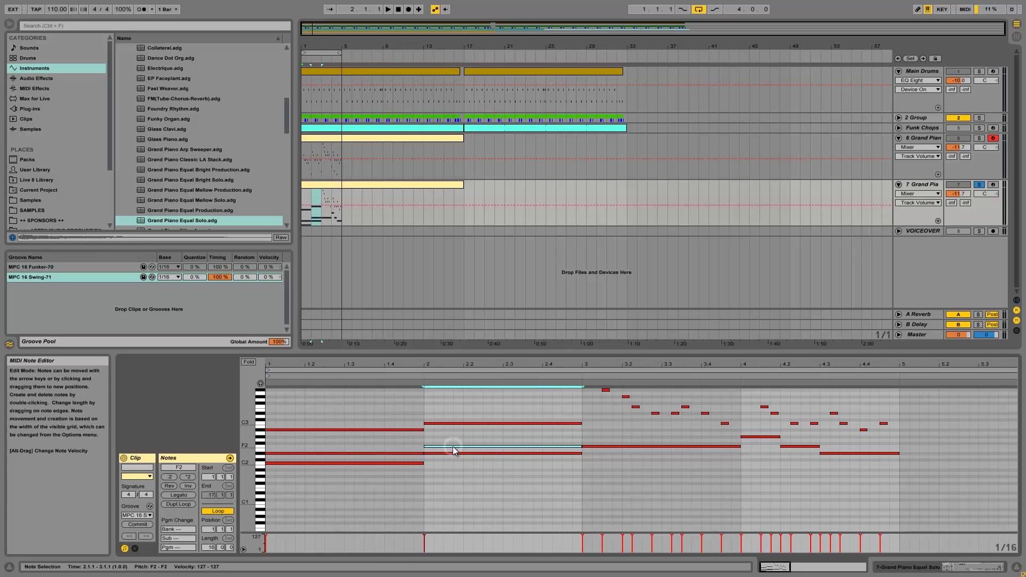
key(Up)
key(Up)
key(space)
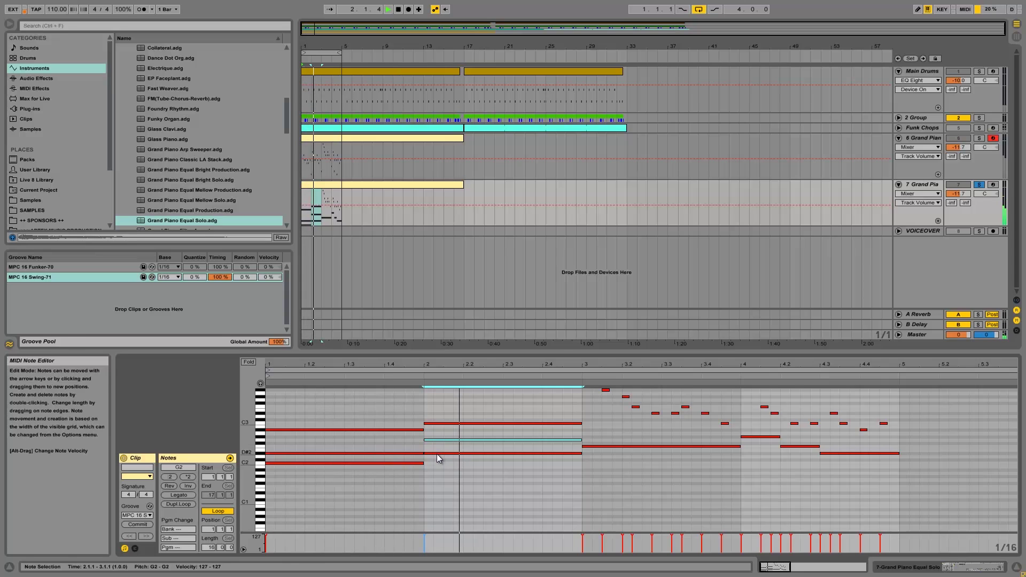
key(space)
drag(453, 439, 453, 451)
key(space)
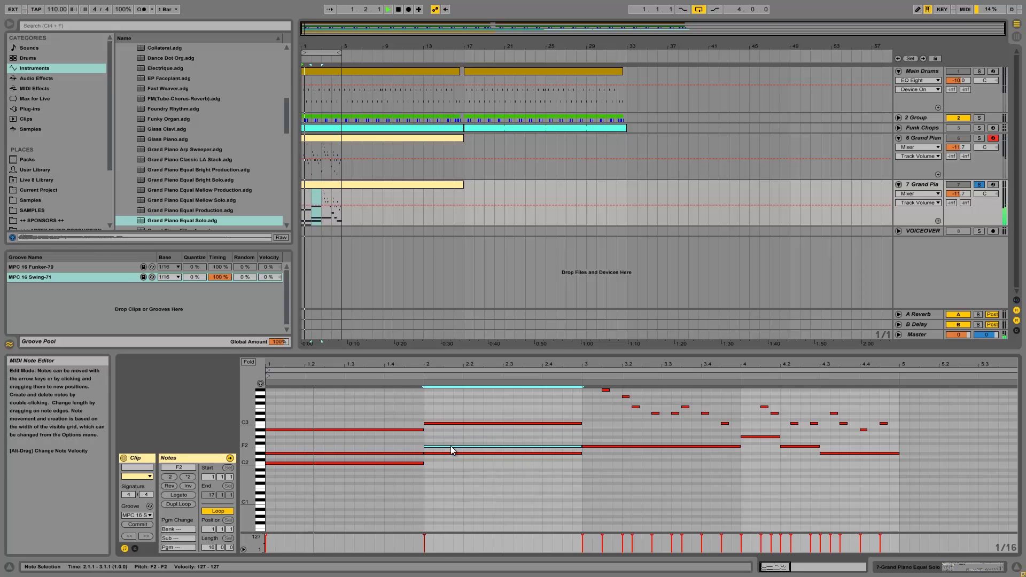
- Add one-bar G#2 and F3 notes above F2 in bar 3, delete the leftover melody notes, and play the chord
scroll(639, 428, up, 2)
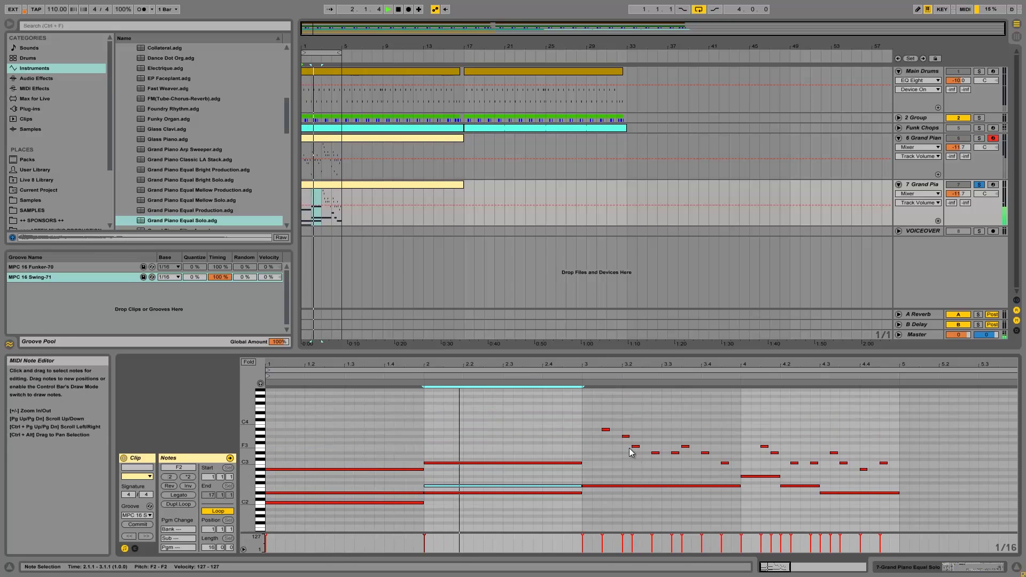
key(space)
click(597, 487)
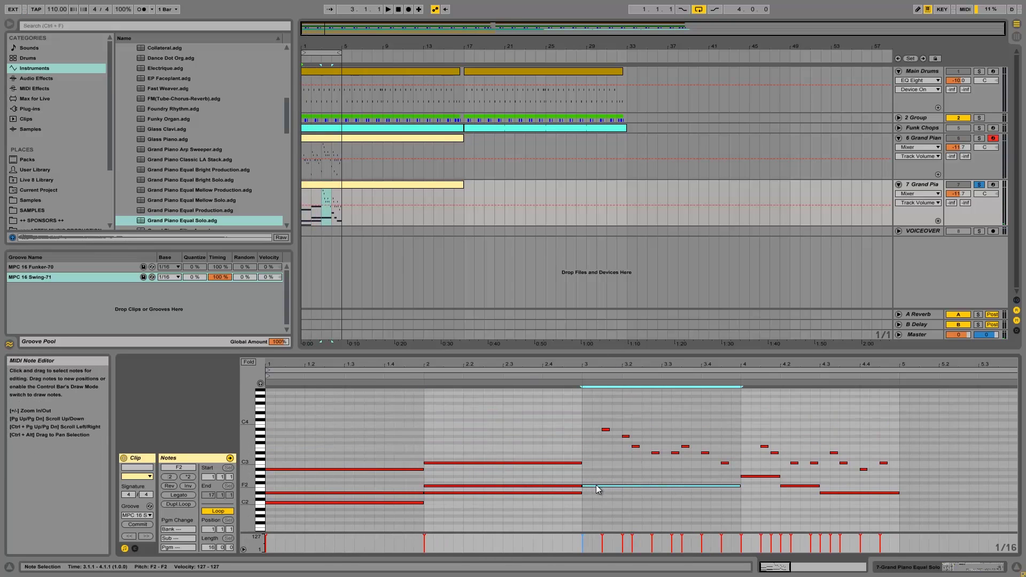
mouse_move(597, 487)
mouse_down()
mouse_move(598, 451)
mouse_move(617, 466)
mouse_move(747, 452)
mouse_up()
click(596, 476)
key(Delete)
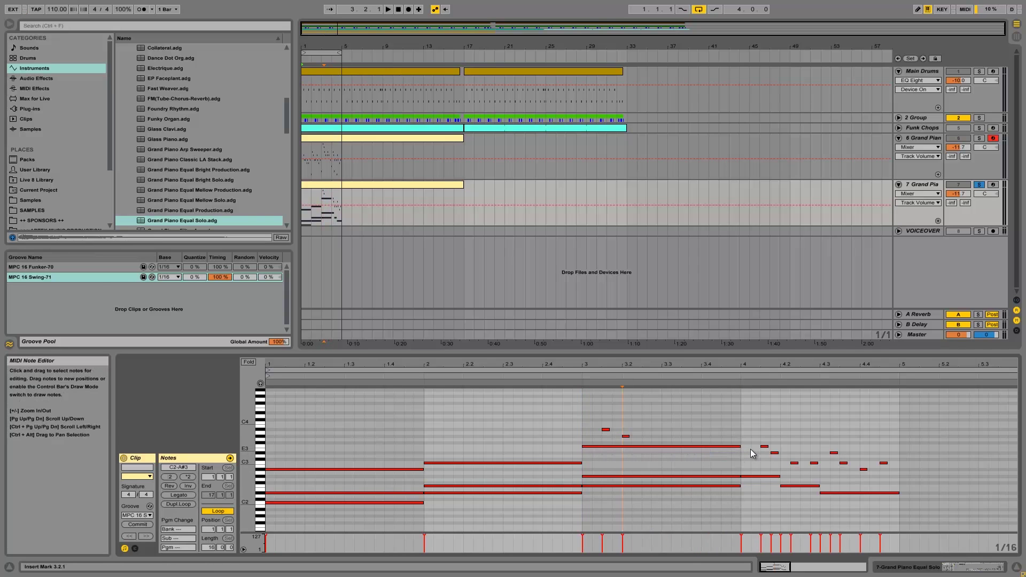
drag(570, 400, 679, 440)
key(Delete)
key(space)
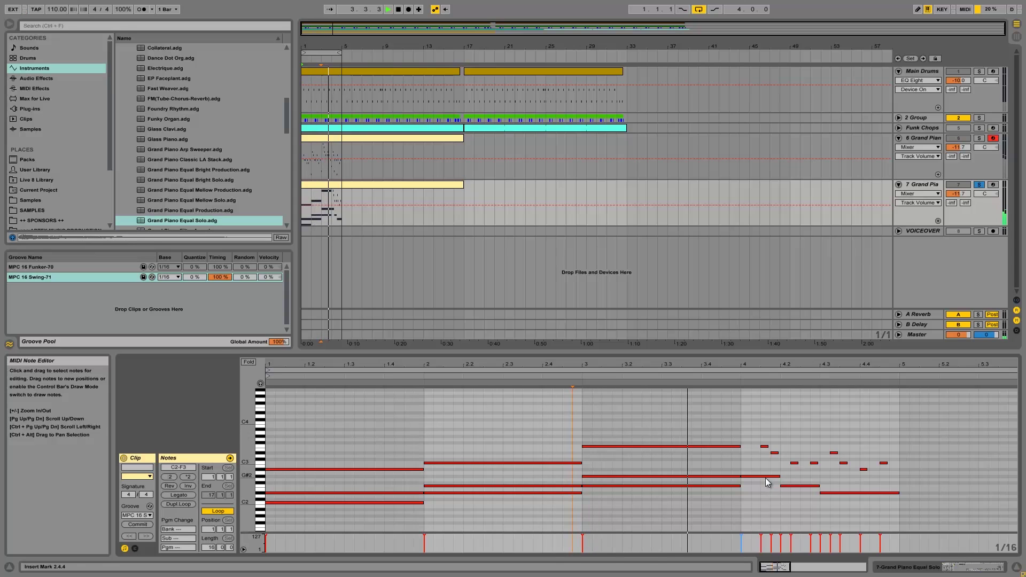
- Build bar 4's one-beat chords G#2-C3-G#3 at 4 and F2-G#2-F3 at 4.2, deleting the melody notes there
click(748, 477)
mouse_move(749, 477)
mouse_down()
mouse_move(749, 437)
mouse_move(790, 474)
mouse_move(784, 463)
mouse_up()
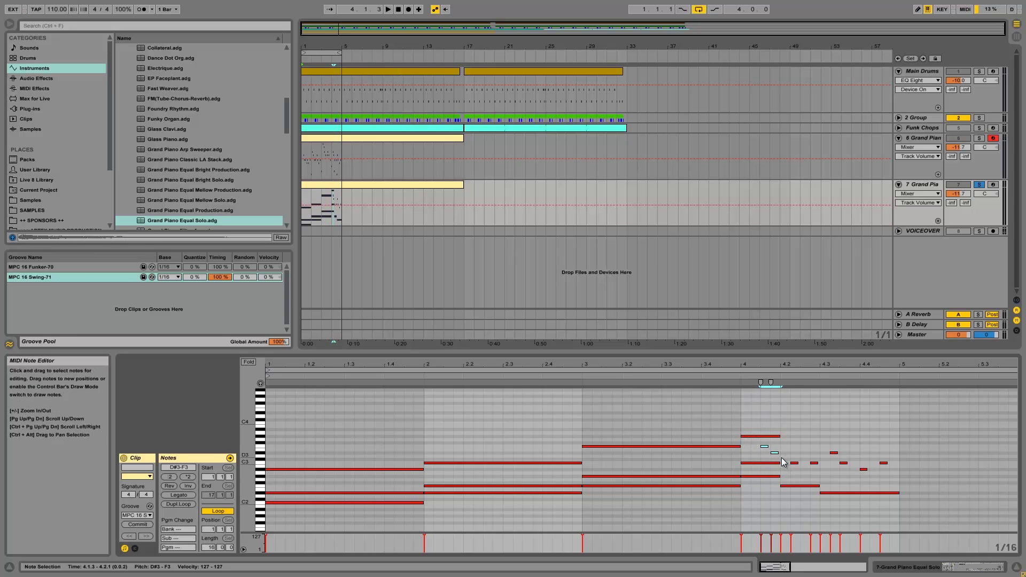
key(Delete)
click(790, 486)
drag(789, 486, 820, 463)
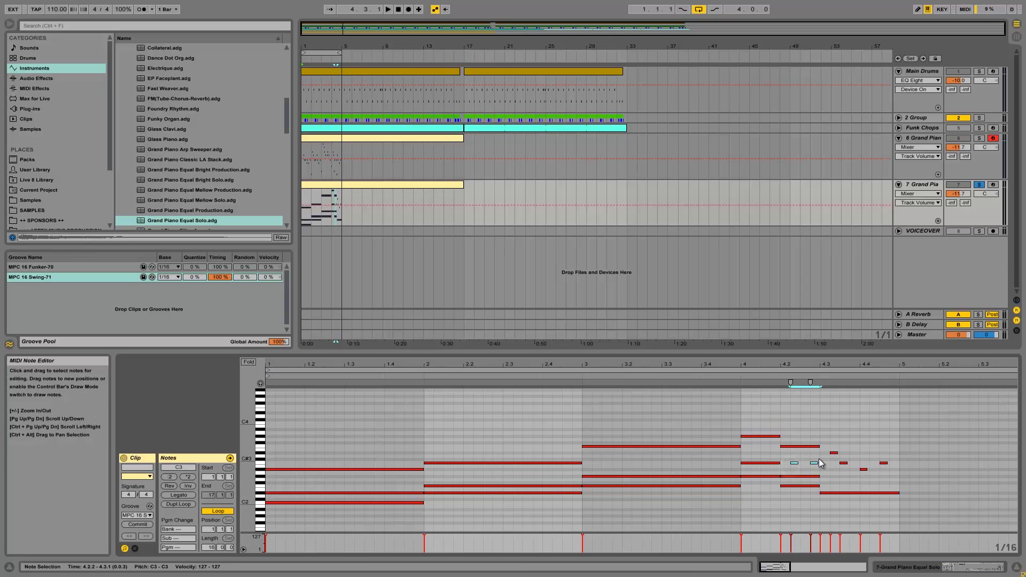
key(Delete)
- Add F2 and C3 above D#2 from 4.3 to bar 4's end, delete the last melody notes, and play the chords
click(829, 493)
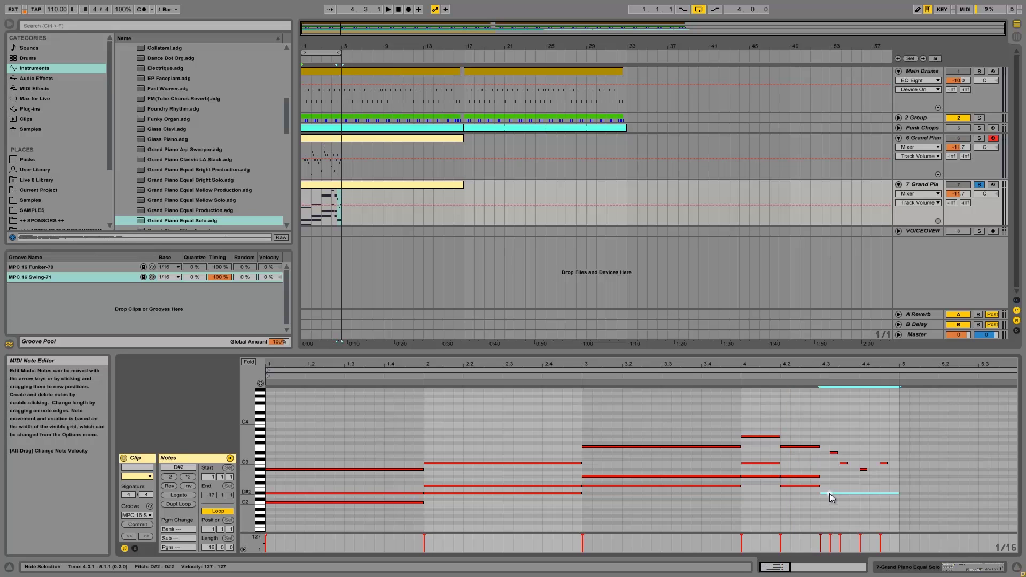
mouse_move(830, 493)
ctrl+mouse_down()
mouse_move(835, 461)
mouse_move(826, 461)
mouse_move(865, 470)
ctrl+mouse_up()
click(833, 453)
key(Delete)
key(space)
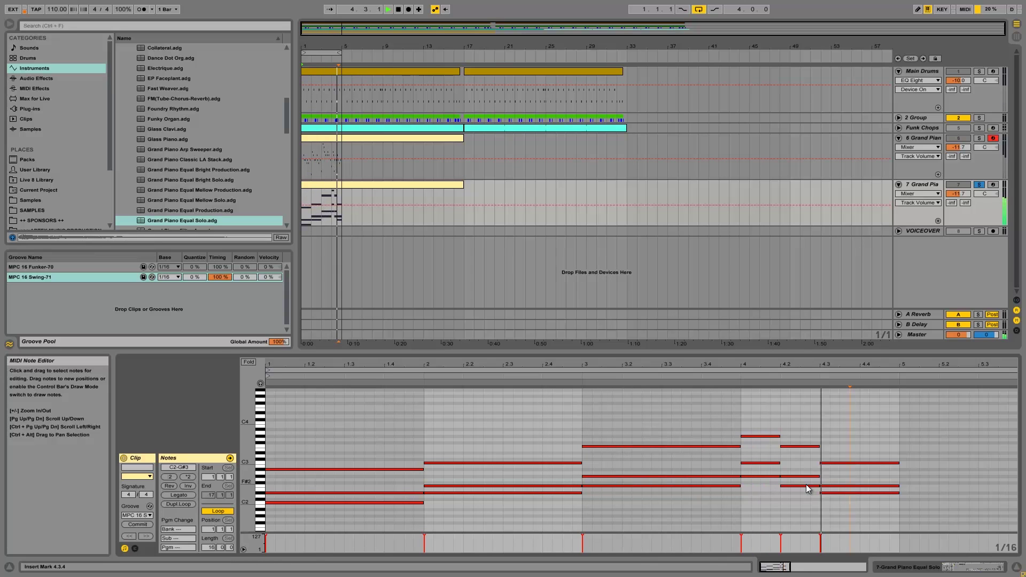
key(space)
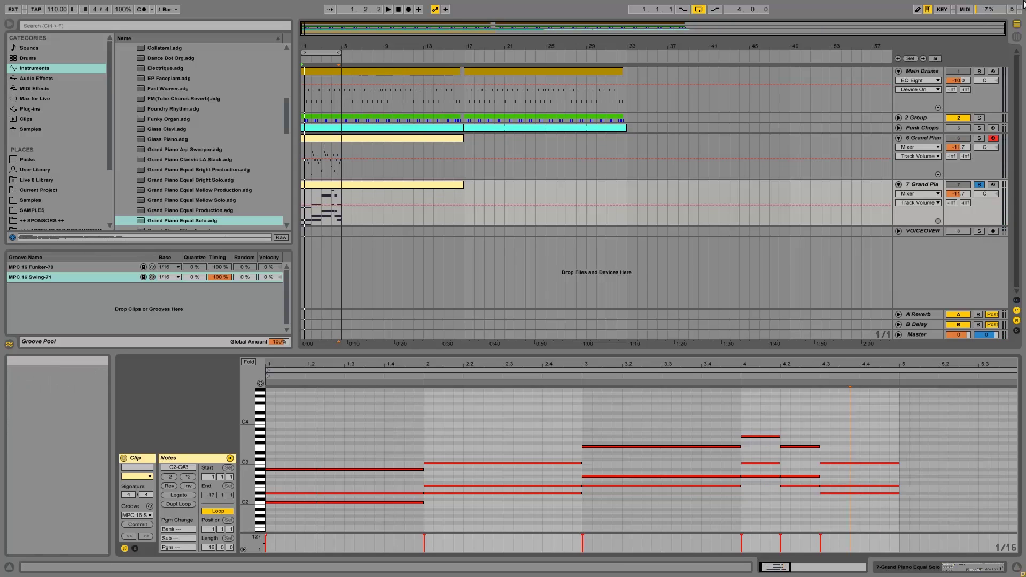
- Solo the original piano track alongside the chords and lower the chord track's volume to -14.5 dB during playback
click(979, 140)
key(space)
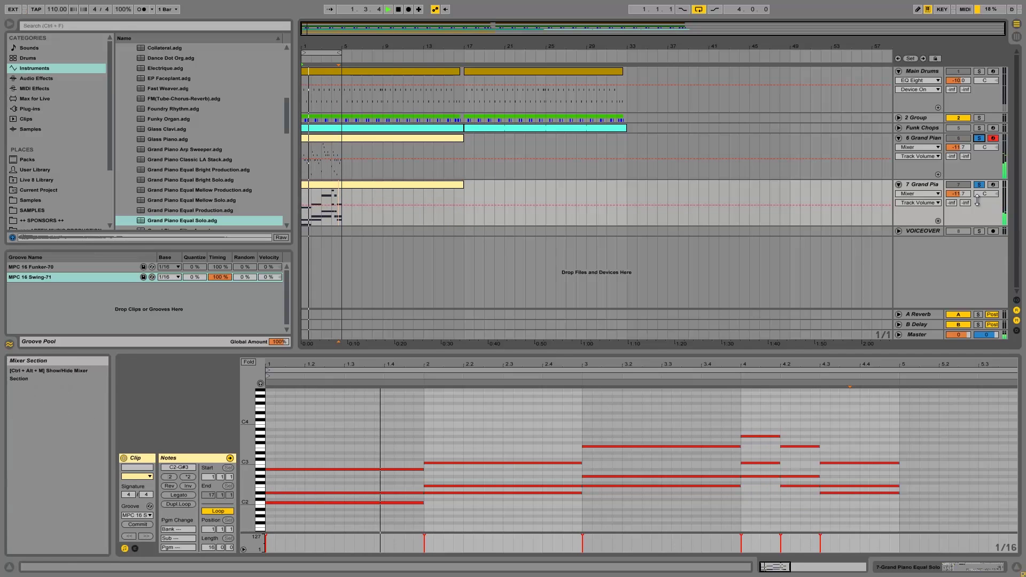
drag(965, 194, 966, 198)
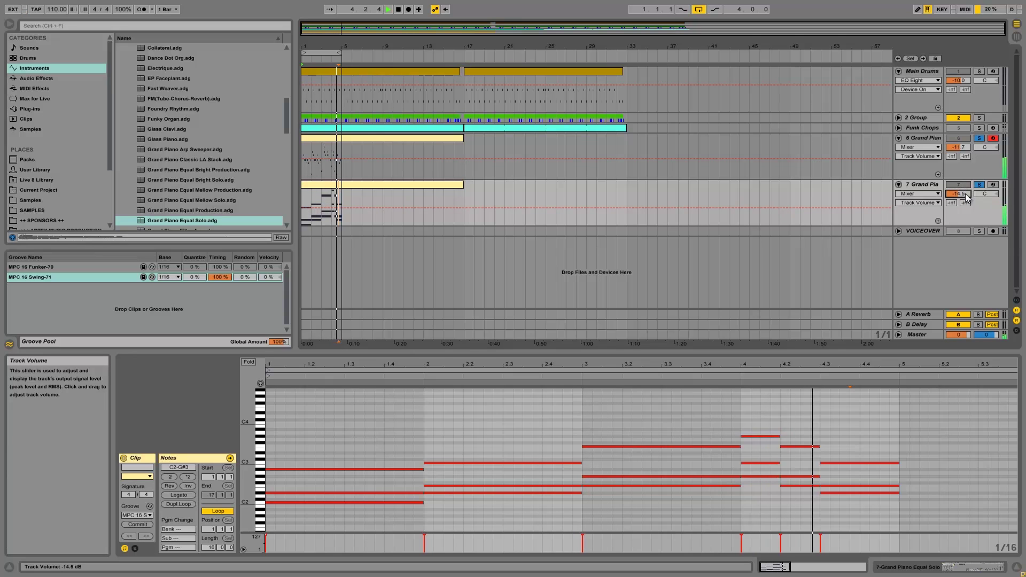
key(space)
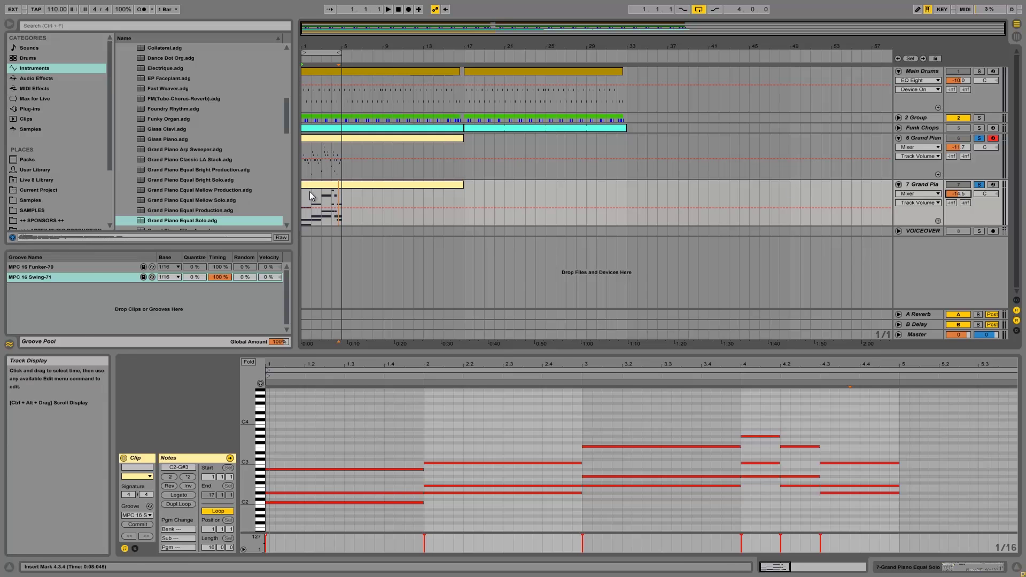
- Open the original piano melody clip and solo only its track
drag(303, 194, 337, 163)
click(304, 165)
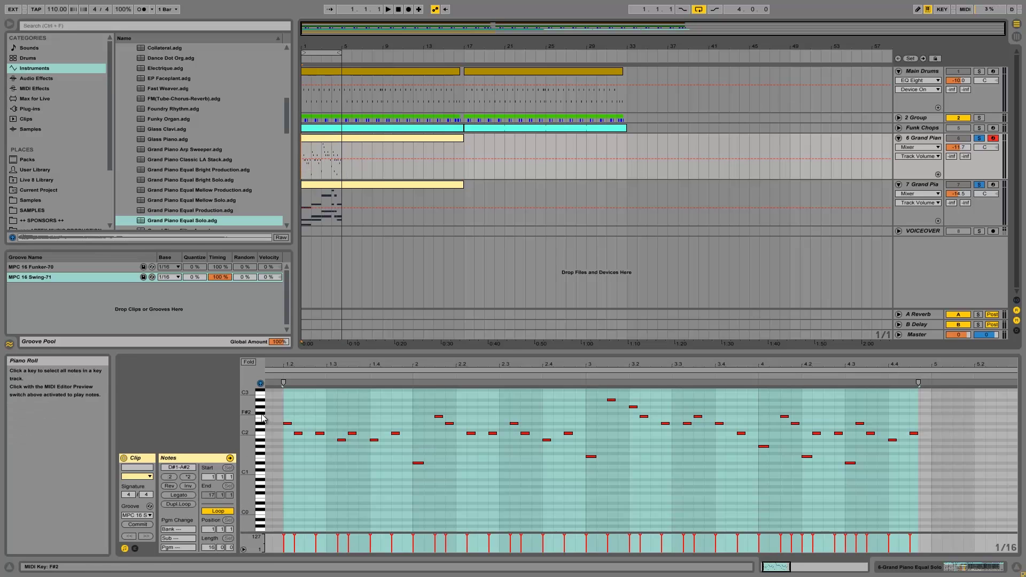
click(978, 139)
click(978, 139)
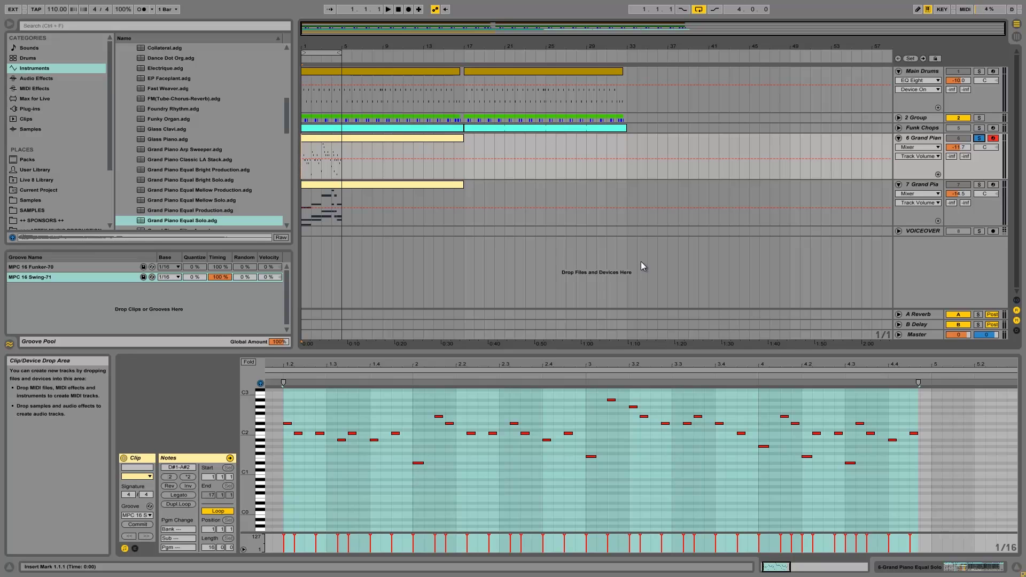
click(338, 165)
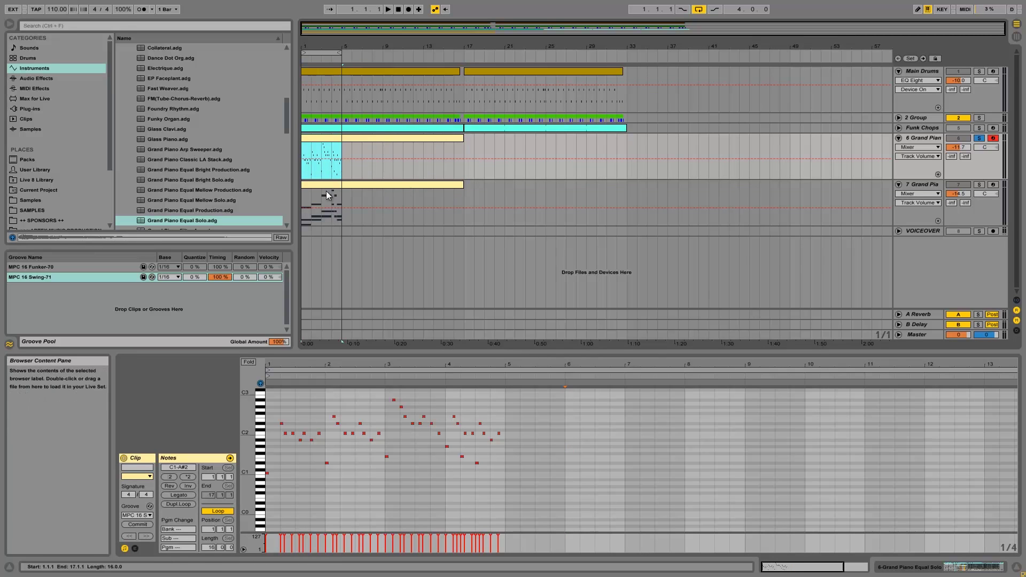
click(313, 152)
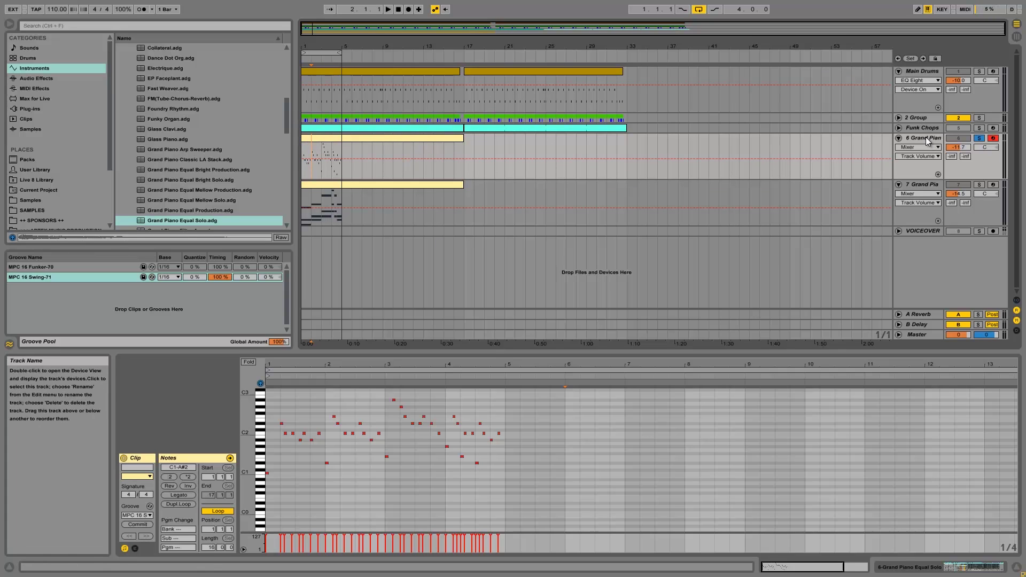
- Load the Sylenth1 plug-in on a new track below VOICEOVER and bring its whole window into view
click(32, 108)
drag(140, 128, 303, 256)
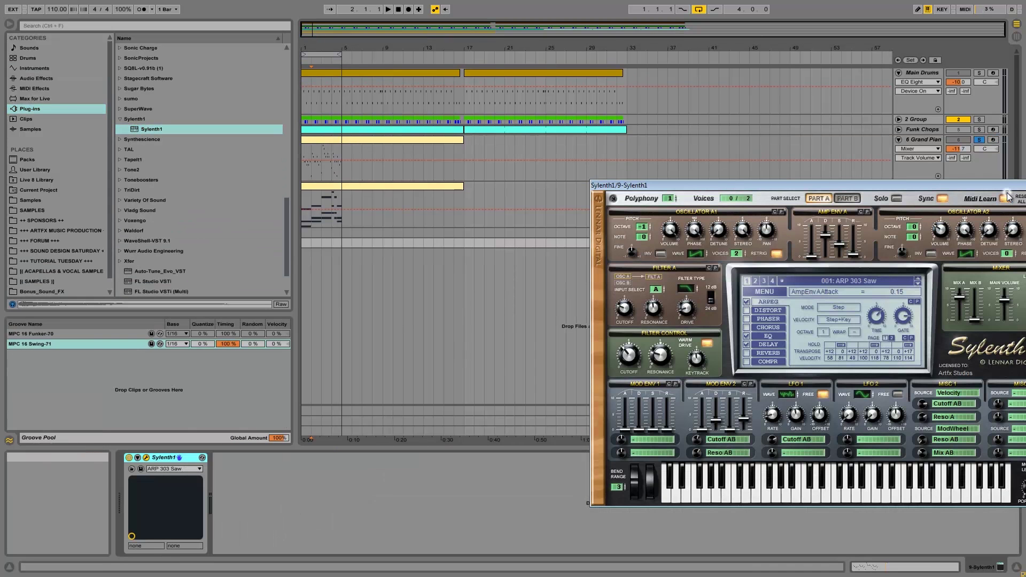
drag(997, 184, 681, 160)
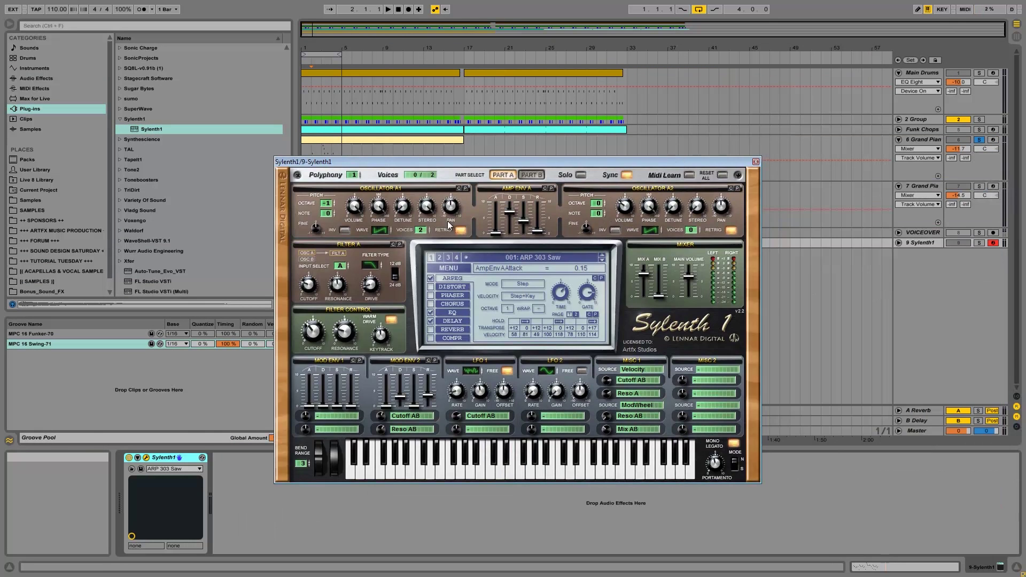
- Initialise the Sylenth1 preset and set Oscillator A1's octave to -3
click(435, 268)
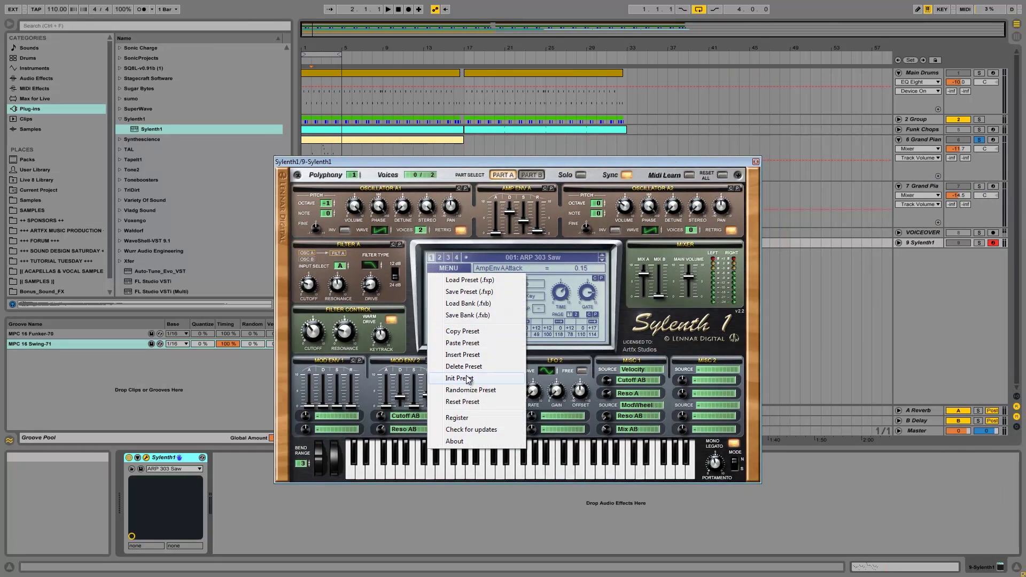
click(473, 375)
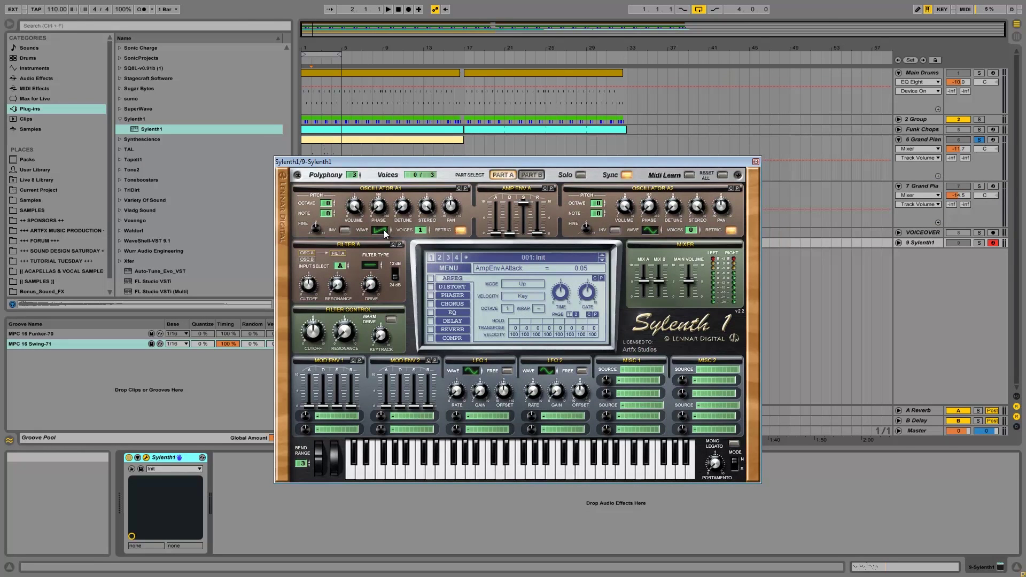
drag(330, 206, 332, 277)
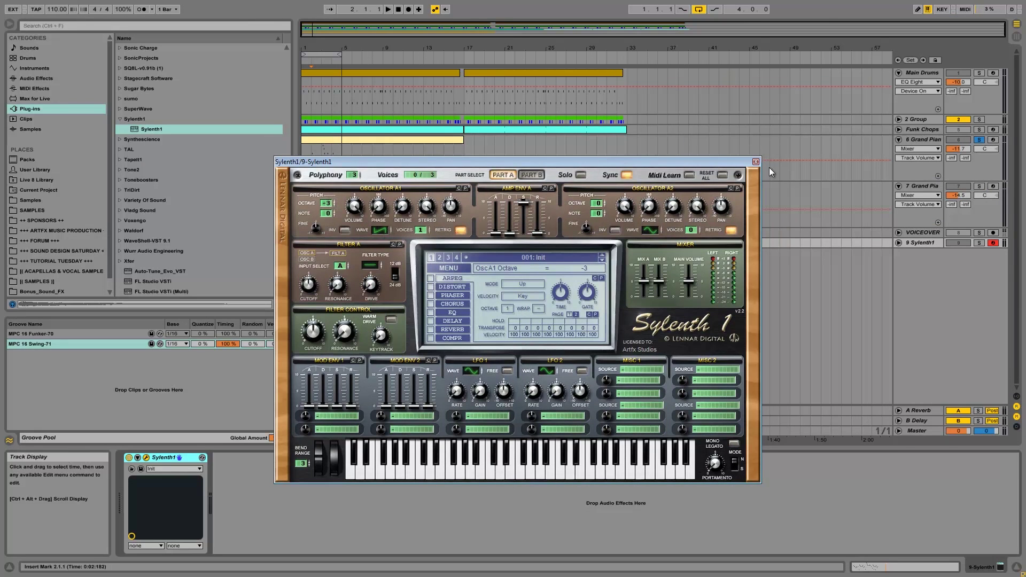
- Copy the original piano melody clip onto the Sylenth1 track, then unfold and solo that track
click(755, 161)
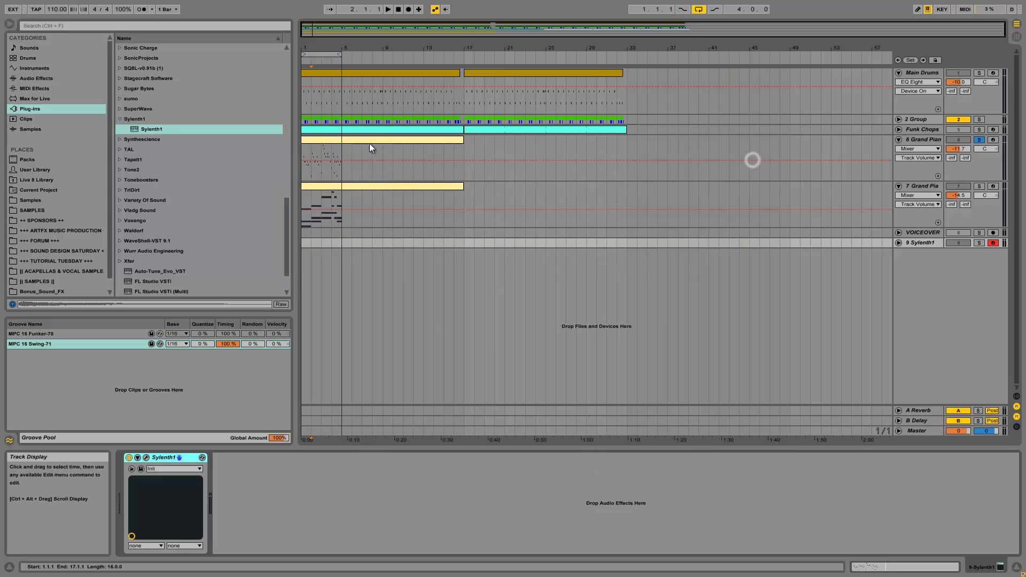
click(341, 139)
drag(341, 139, 334, 245)
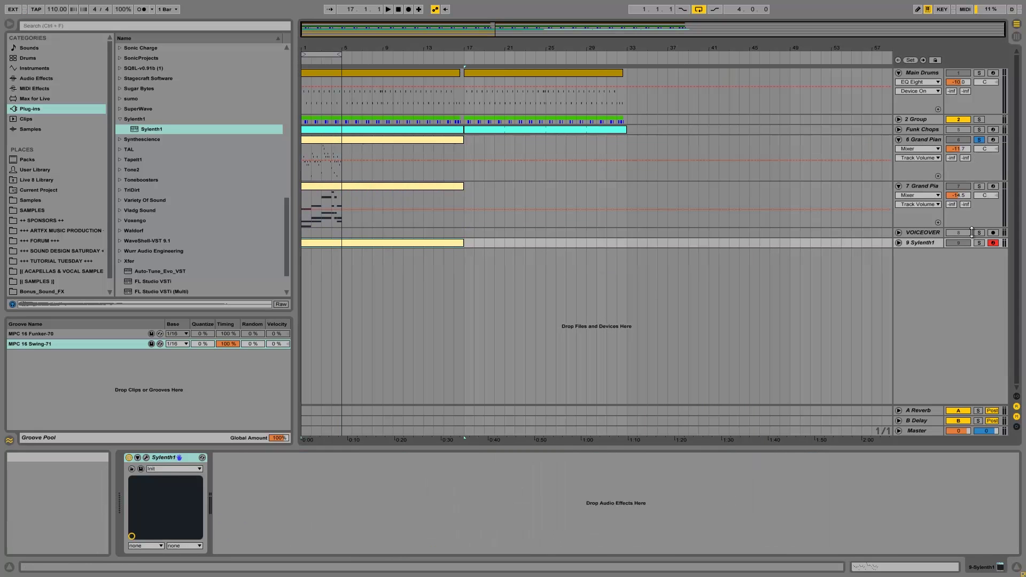
click(898, 243)
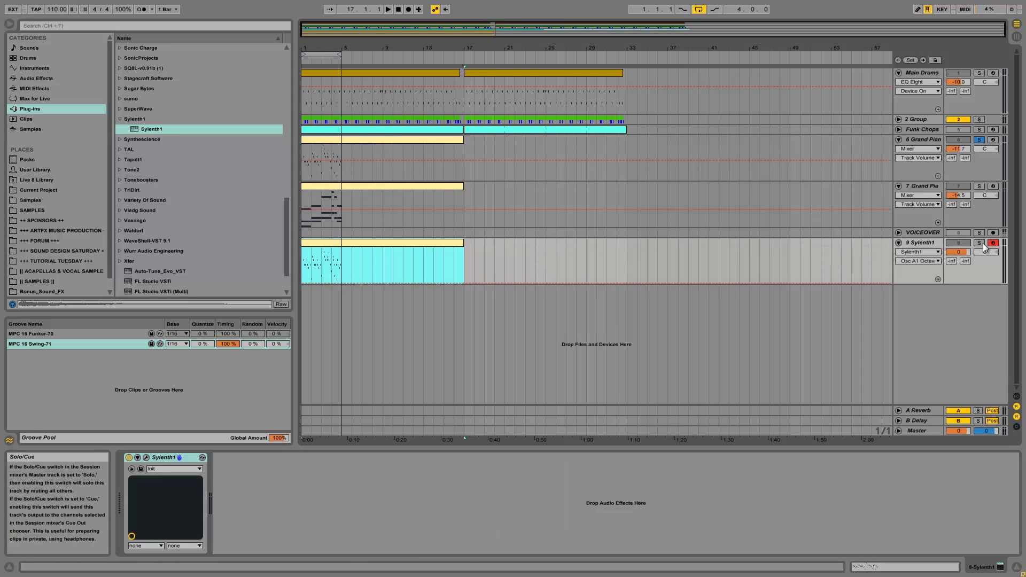
click(981, 242)
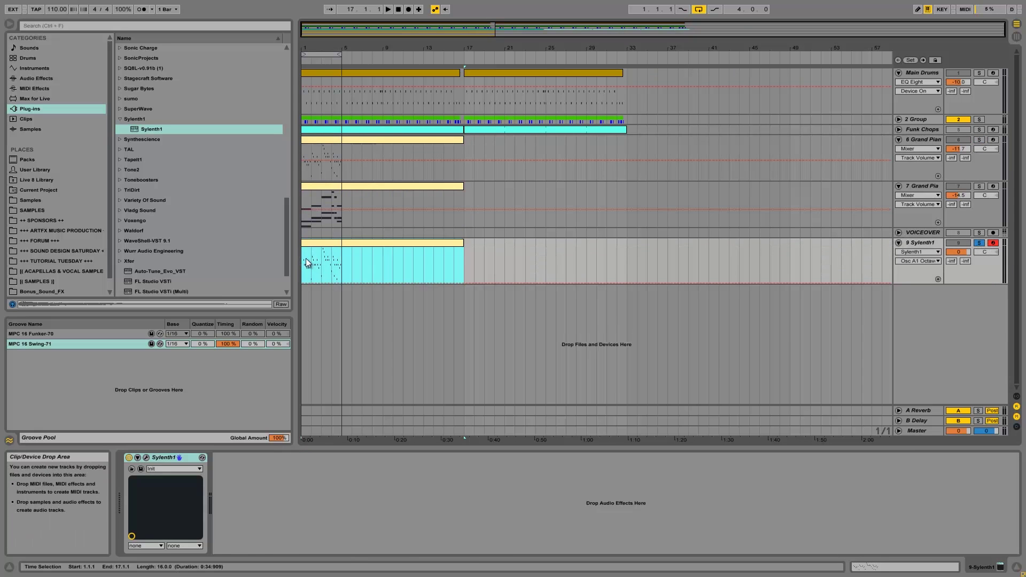
- Open the copied Sylenth1 clip, enable the note editor's preview and audition its C2 notes
double_click(315, 245)
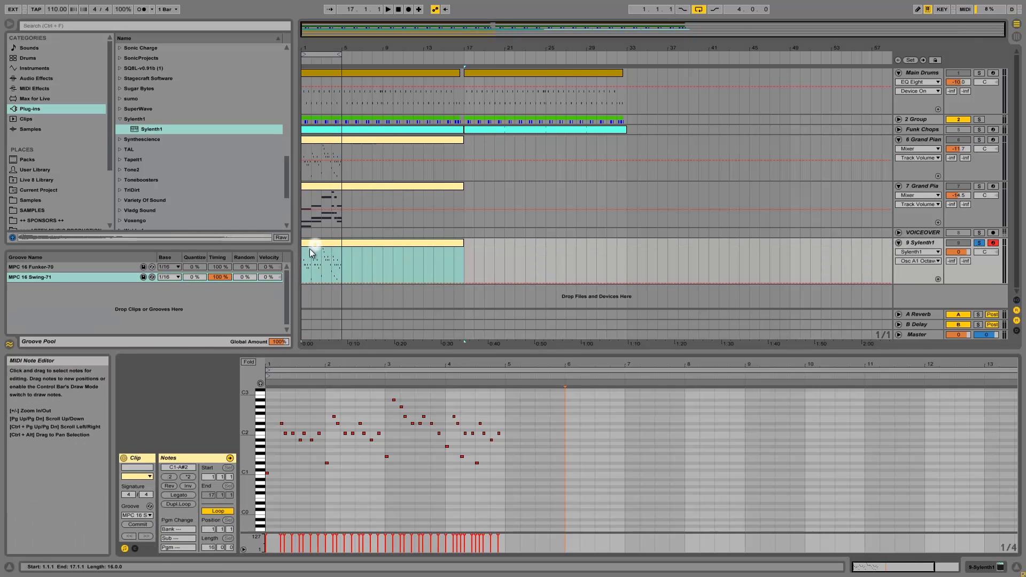
click(261, 384)
click(263, 435)
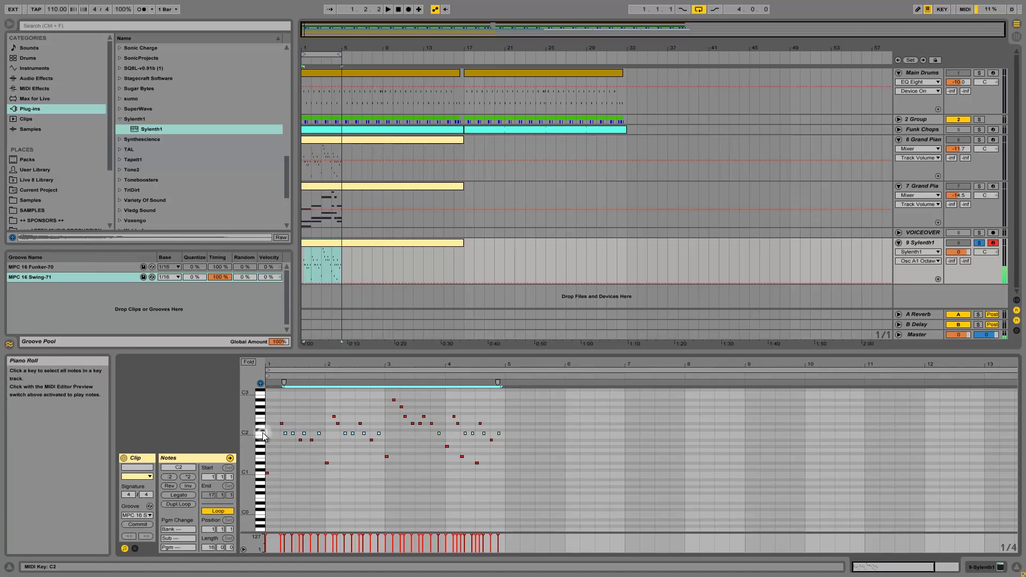
- Raise Sylenth1's Oscillator A1 octave to 0 and play the soloed part
click(982, 565)
click(995, 568)
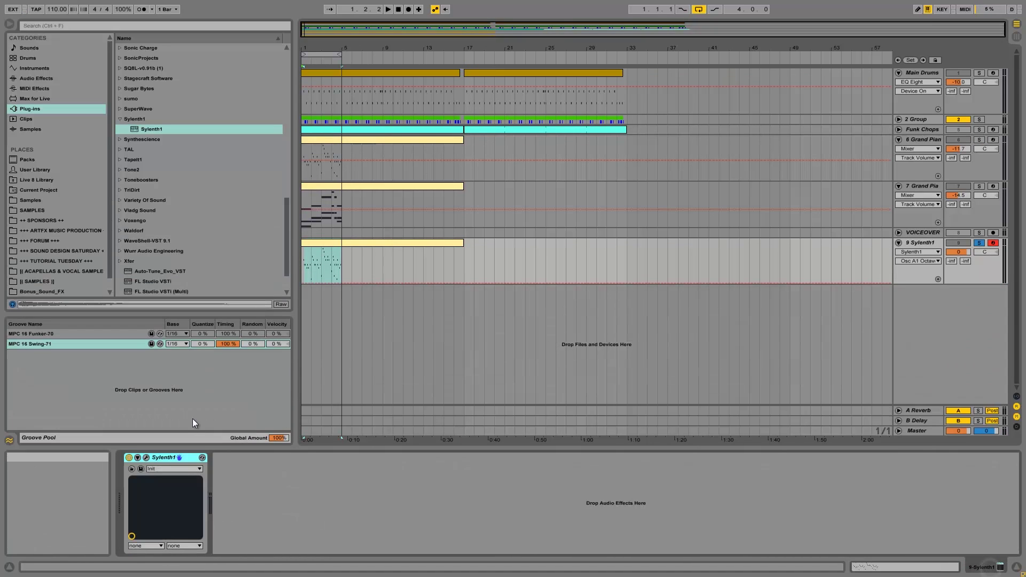
click(147, 458)
scroll(329, 207, up, 3)
key(space)
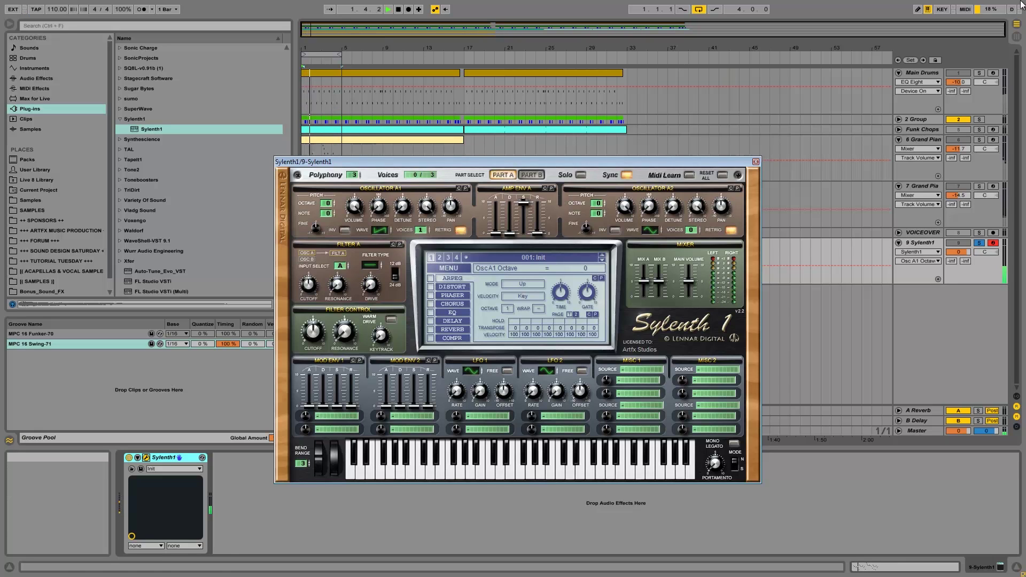
click(756, 160)
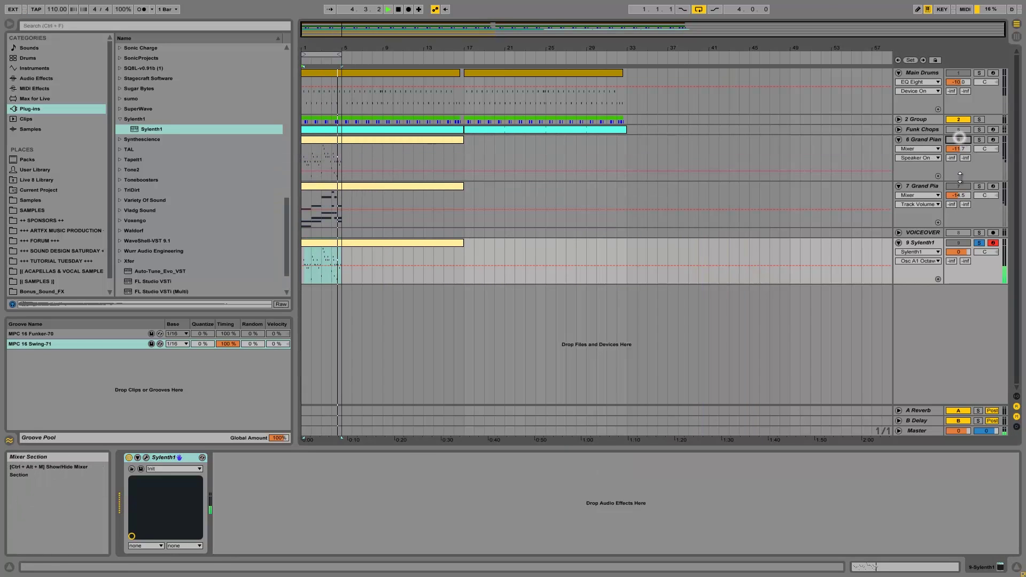
- Audition the piano chord track soloed together with the Sylenth1 part, then stop playback and unsolo the chords
click(977, 186)
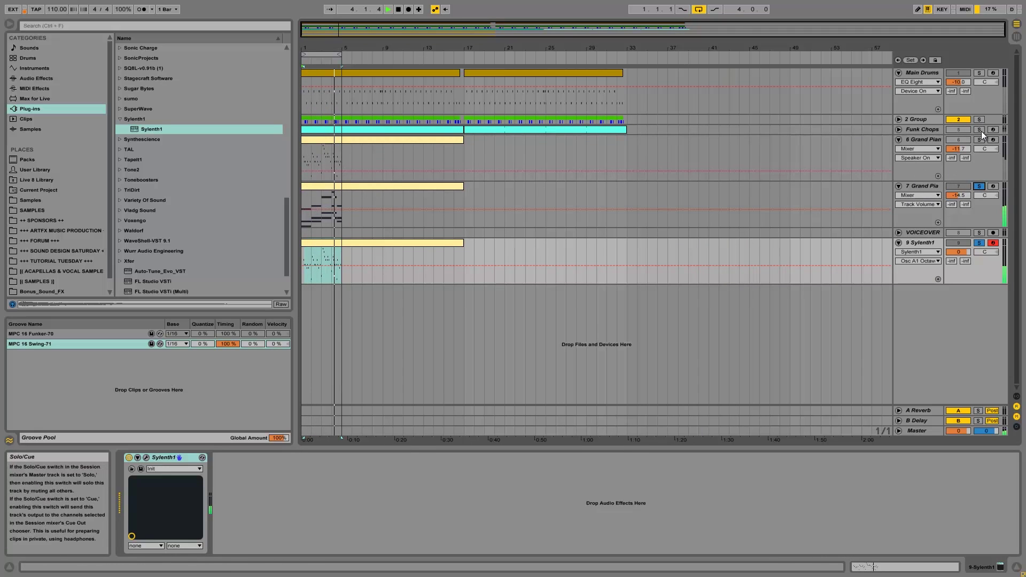
key(space)
click(979, 186)
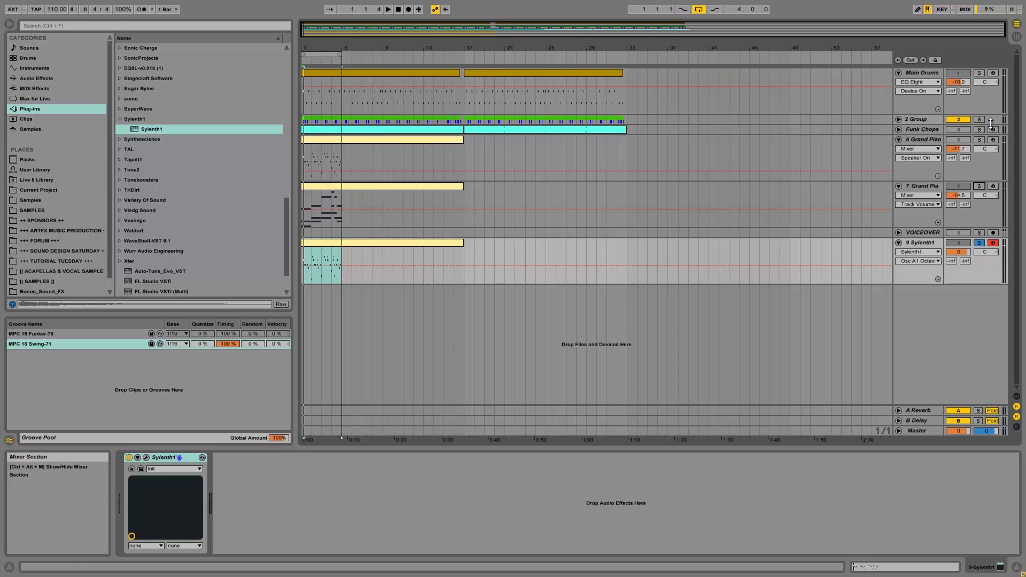
- Solo and unfold the Funk Chops track alongside Sylenth1 and play both from the start of their clips
click(978, 129)
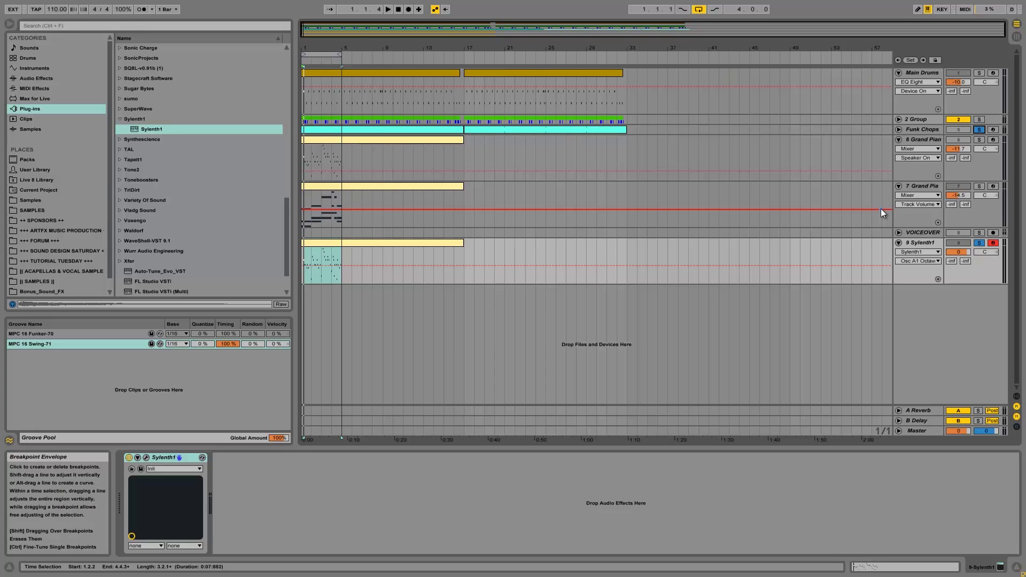
click(899, 130)
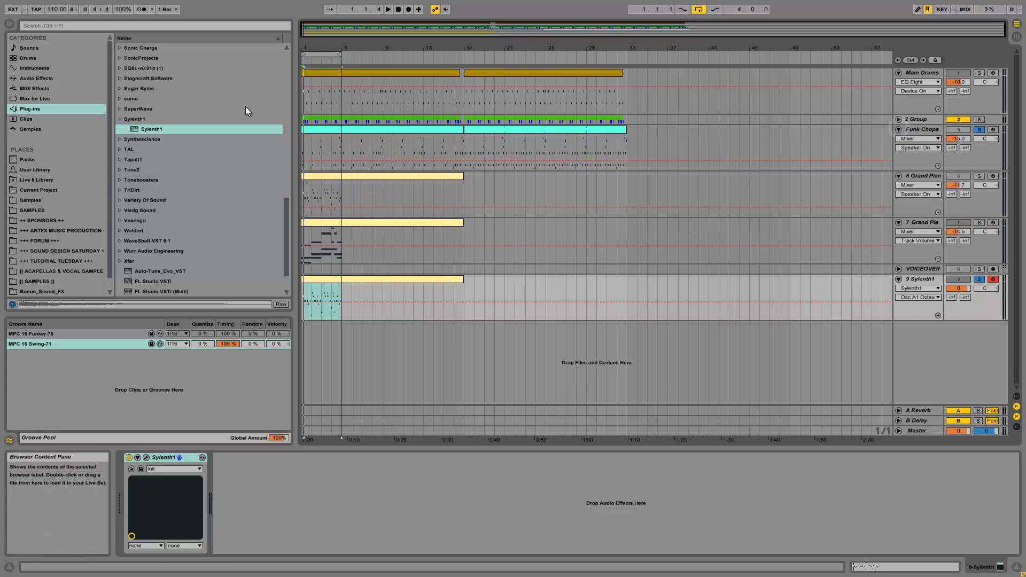
click(317, 129)
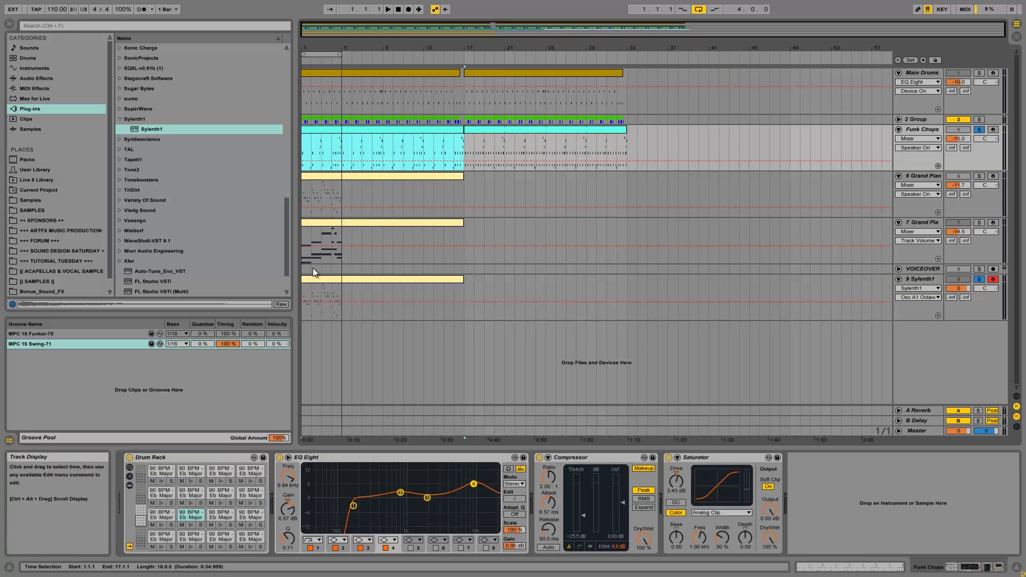
click(311, 278)
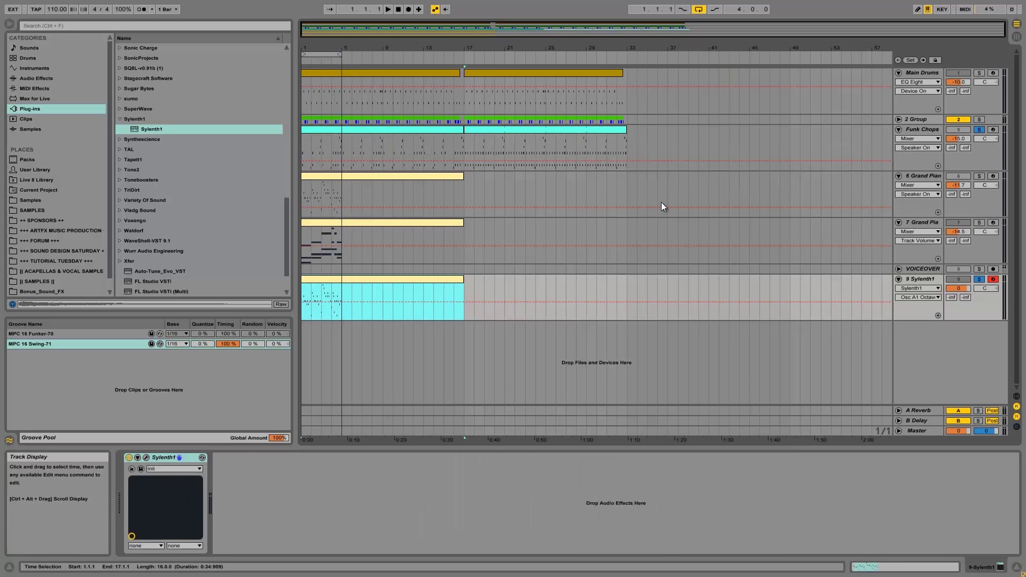
click(318, 142)
key(space)
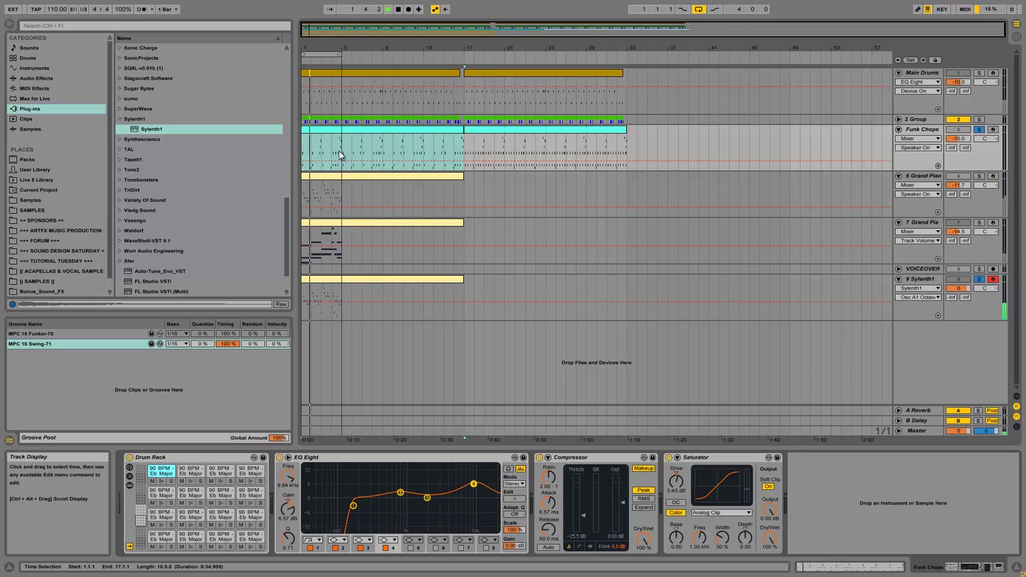
- Compare the Sylenth1 clip with the Funk Chops clip over the first four bars
click(313, 278)
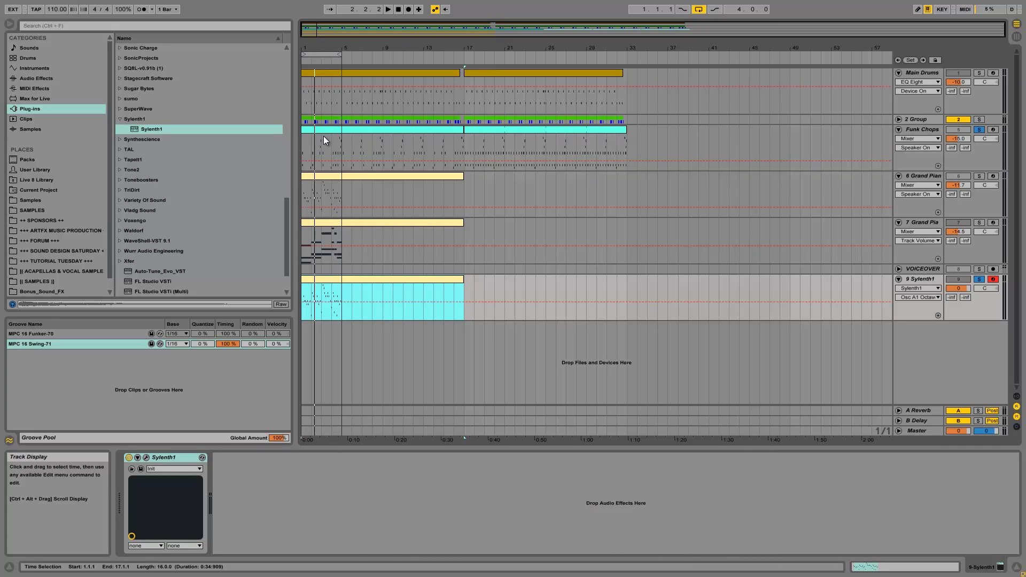
click(309, 141)
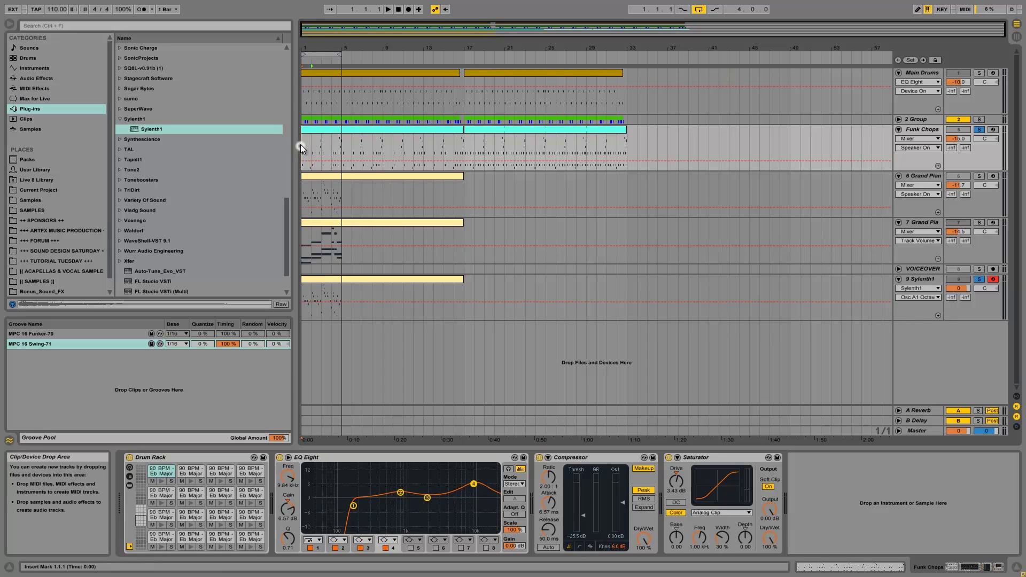
drag(338, 143, 302, 142)
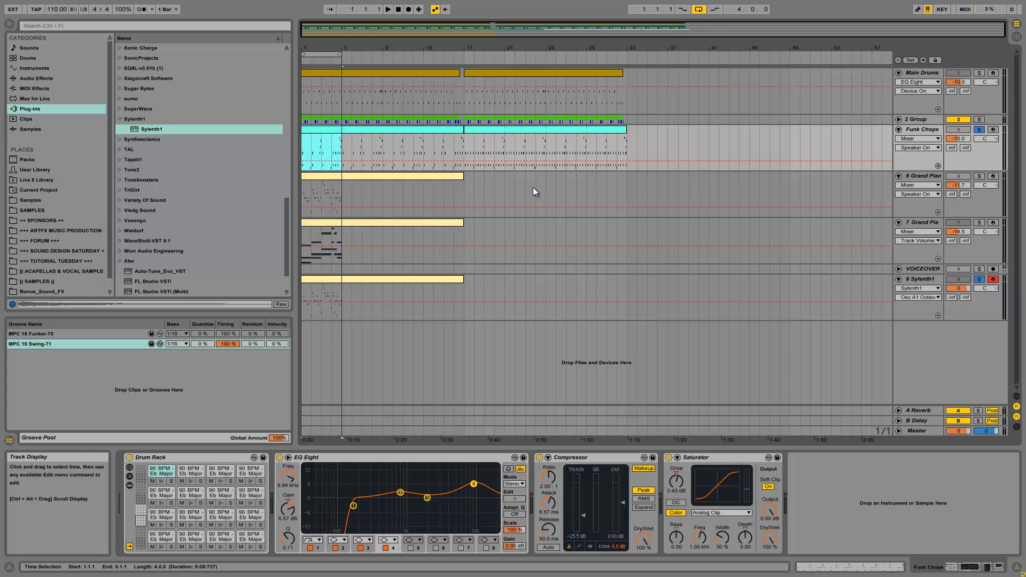
drag(306, 293, 342, 293)
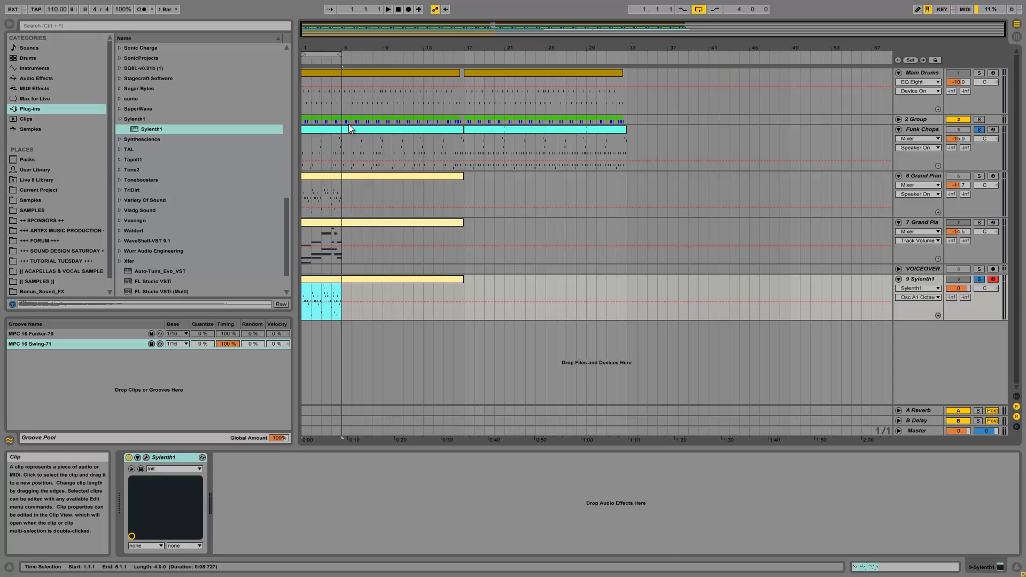
click(328, 131)
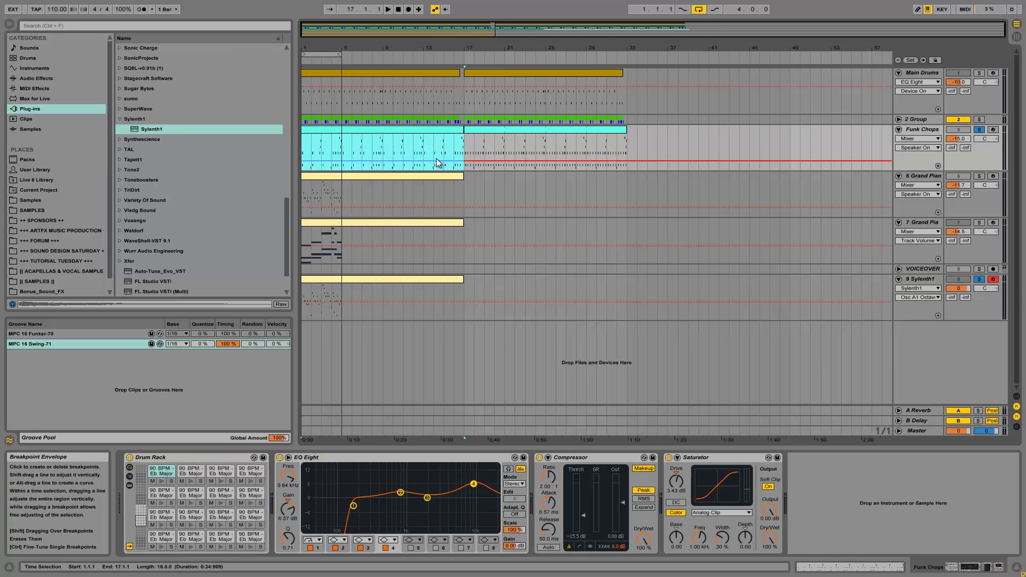
drag(301, 149, 452, 140)
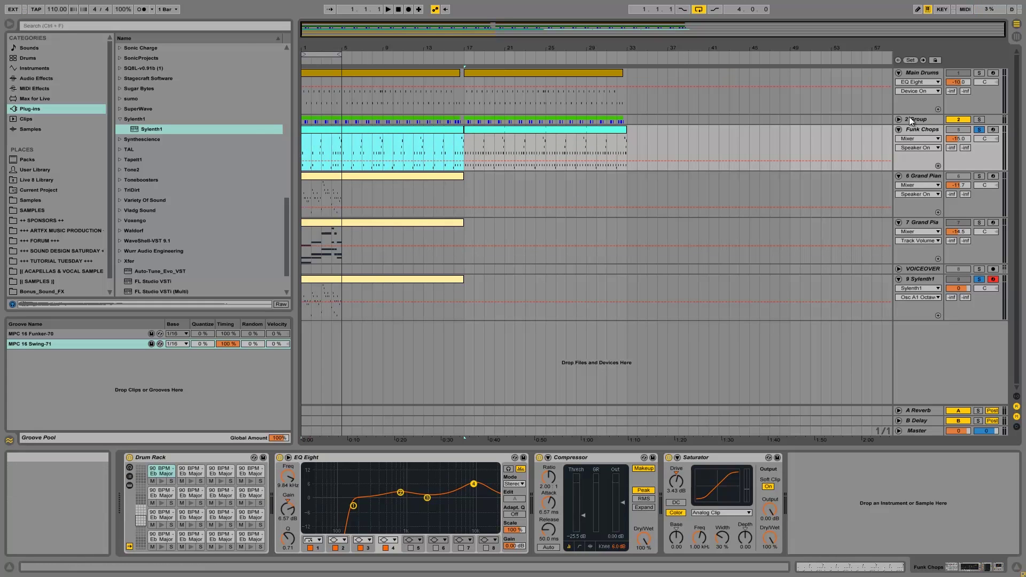
- Clear the track solos and examine the first four bars of the Funk Chops clip, marking bar 4
click(925, 127)
click(979, 129)
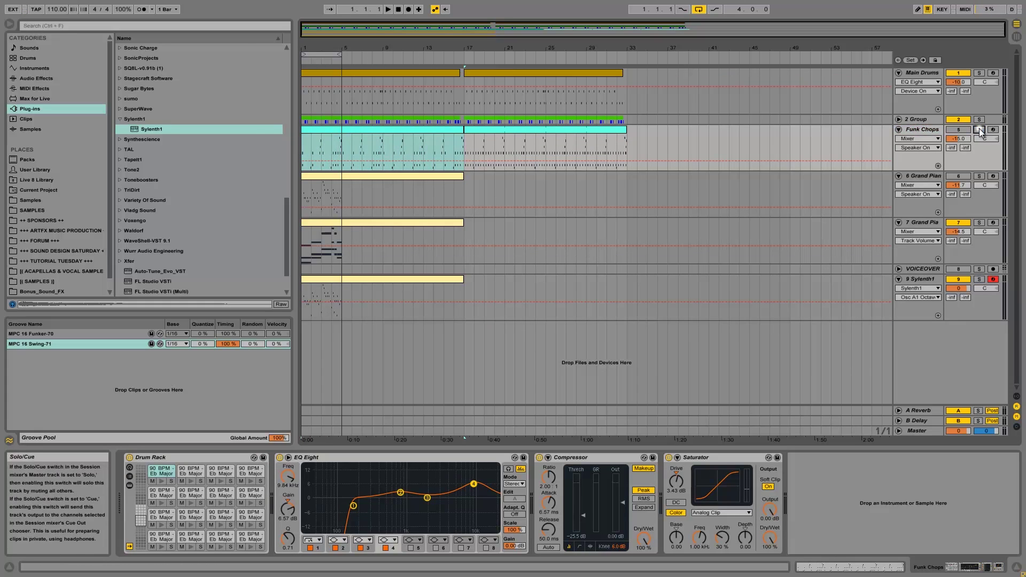
click(410, 133)
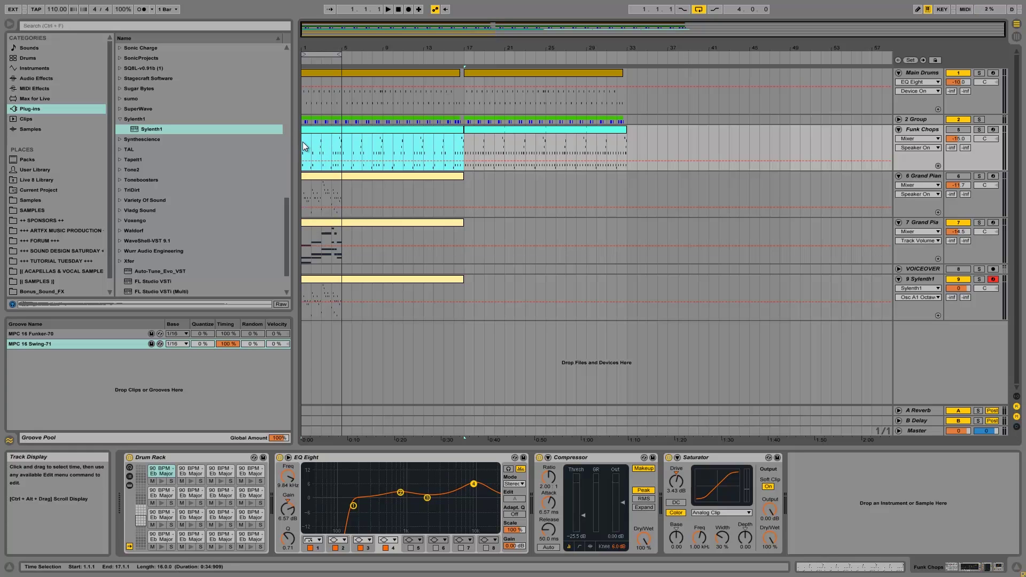
click(957, 130)
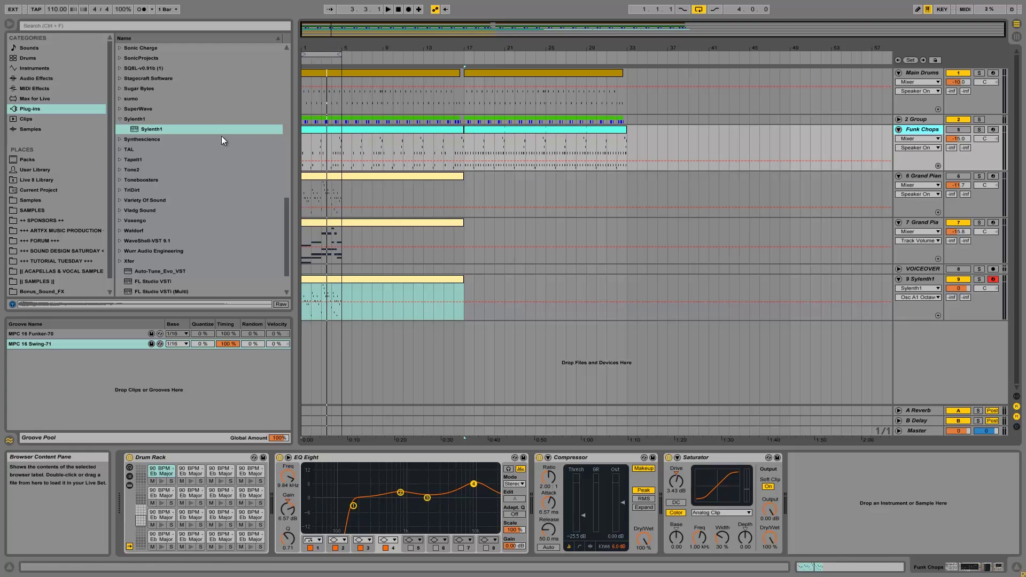
click(303, 146)
drag(302, 146, 340, 153)
click(332, 151)
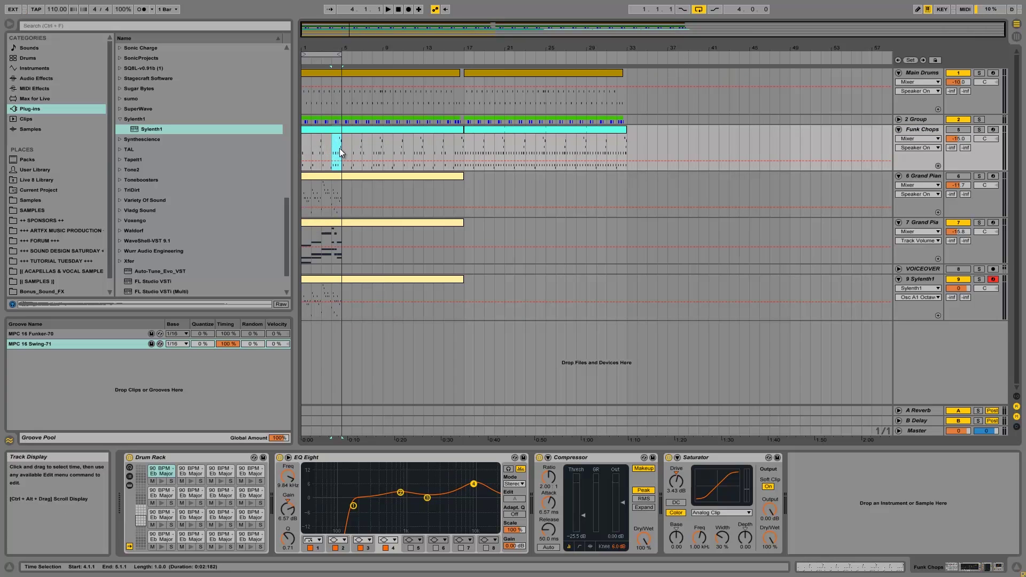
click(339, 148)
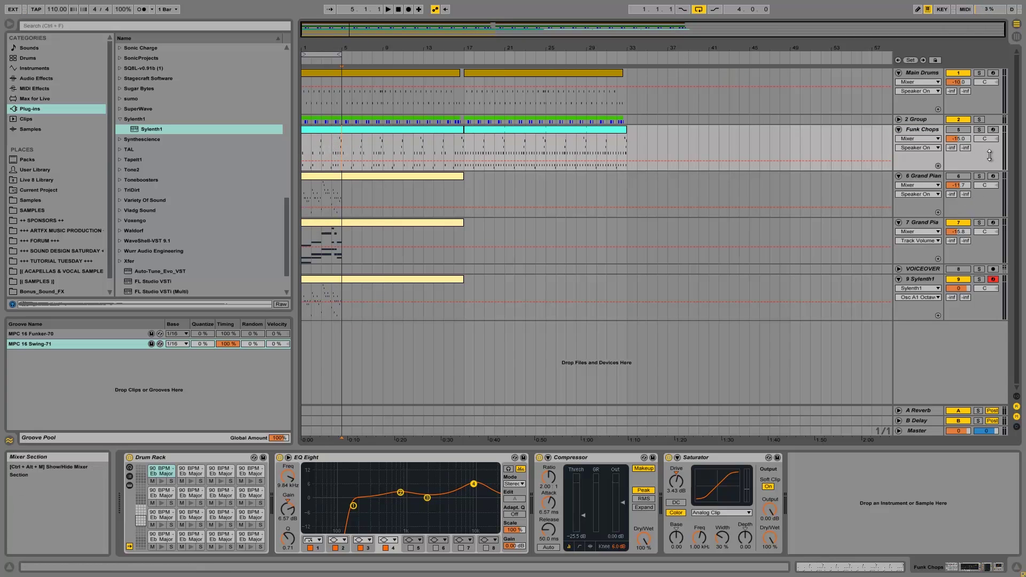
- Solo Funk Chops and Sylenth1 together, play them from bar 1, then clear both solos
click(980, 129)
click(981, 280)
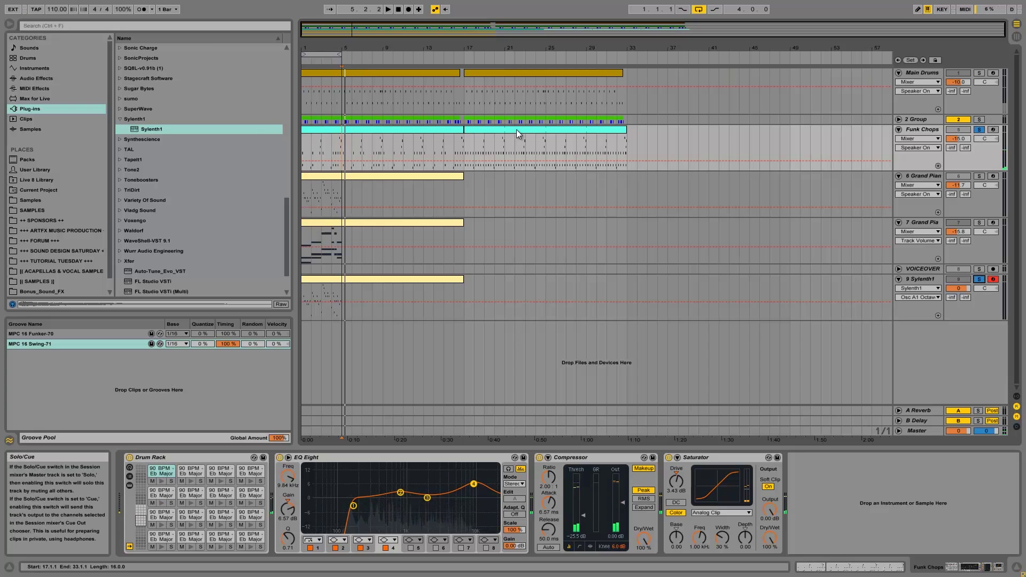
click(306, 145)
click(301, 145)
key(space)
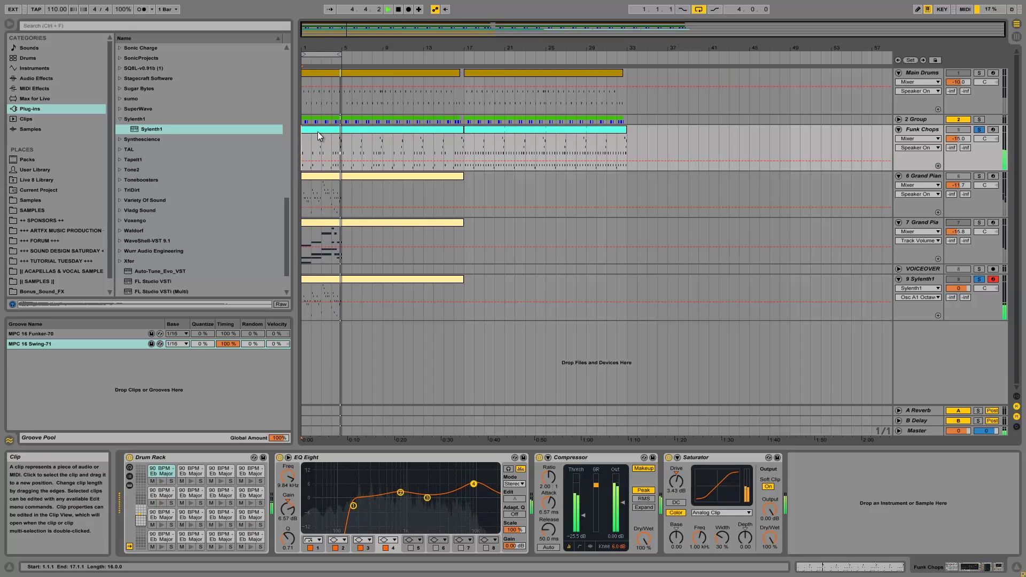
key(space)
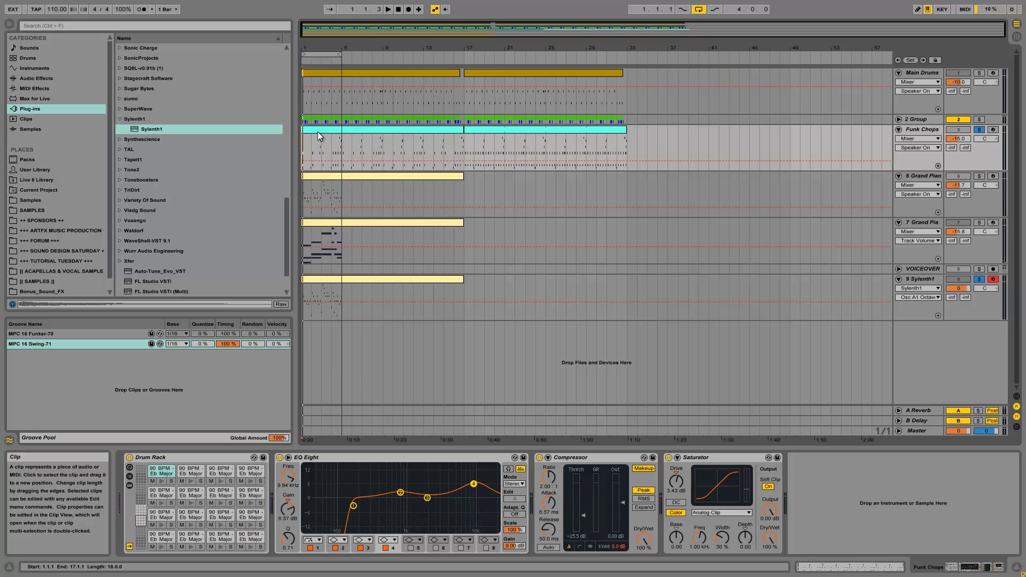
click(313, 134)
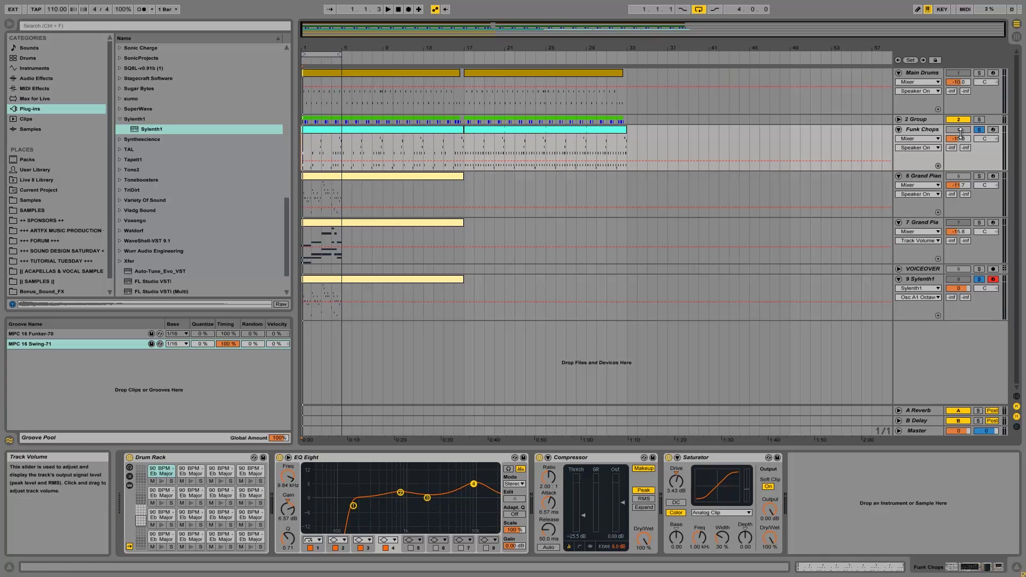
click(979, 130)
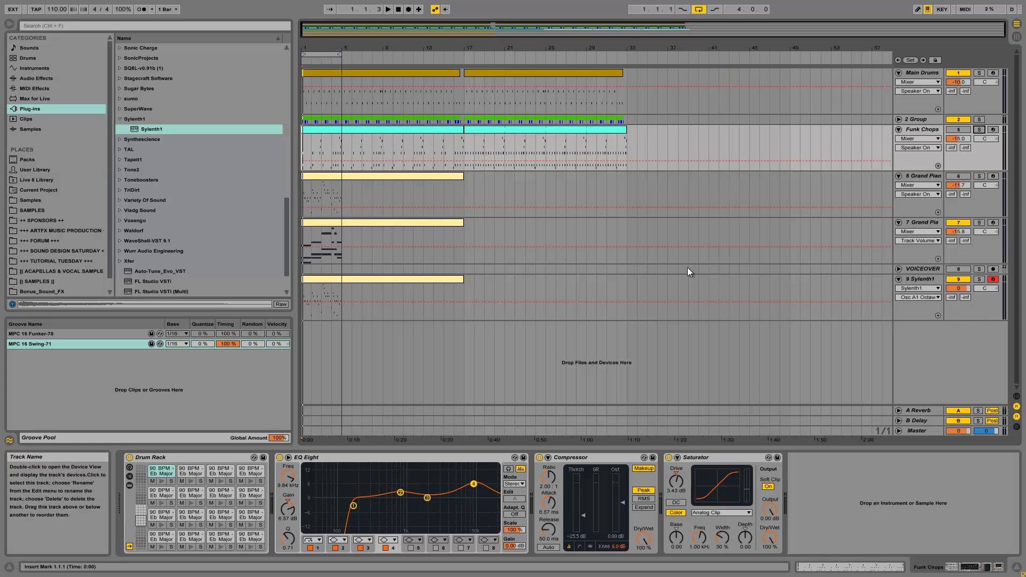
- Play the full arrangement and compare it with the piano chord track and Sylenth1 soloed together
key(space)
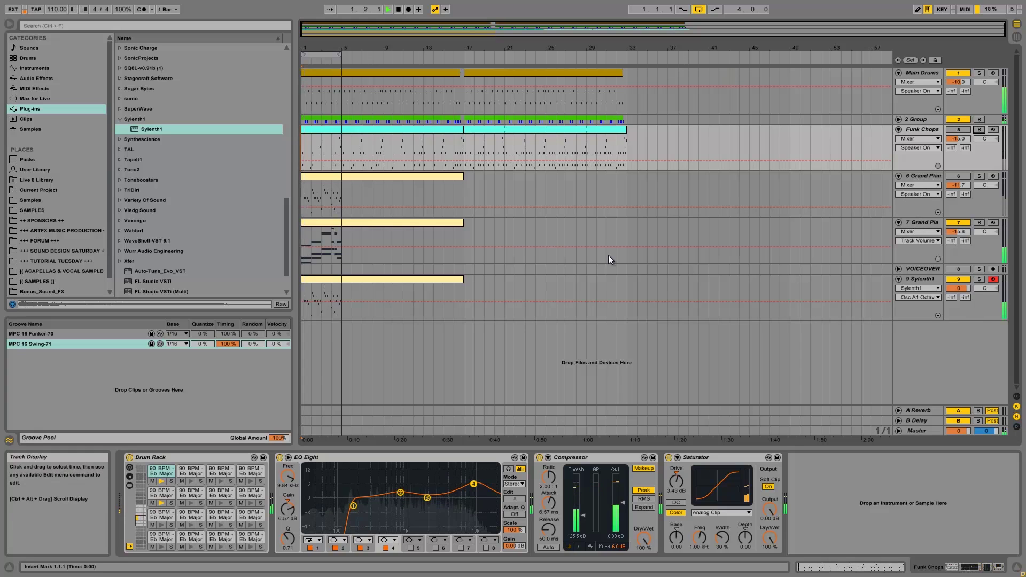
click(917, 278)
click(924, 222)
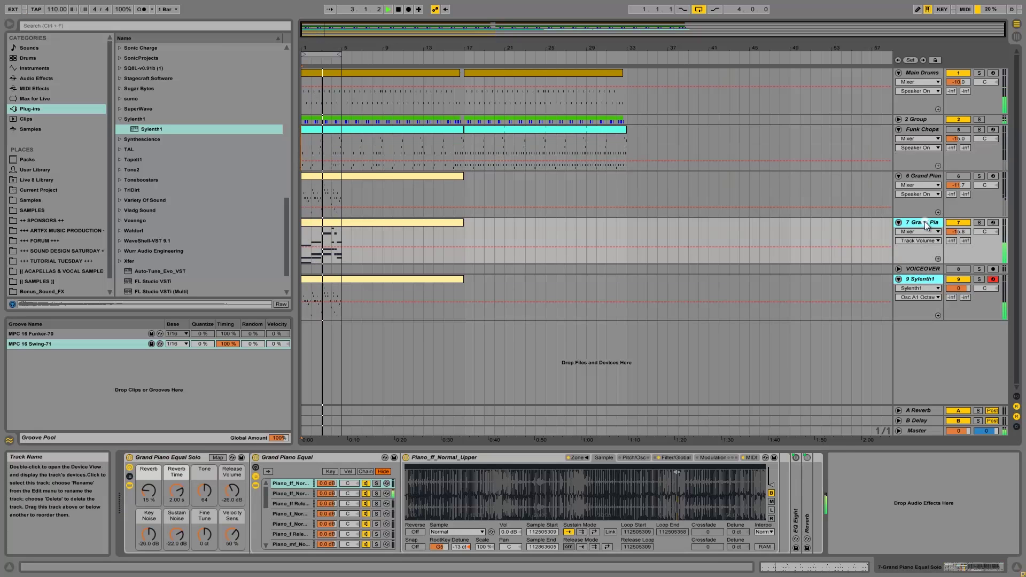
click(980, 223)
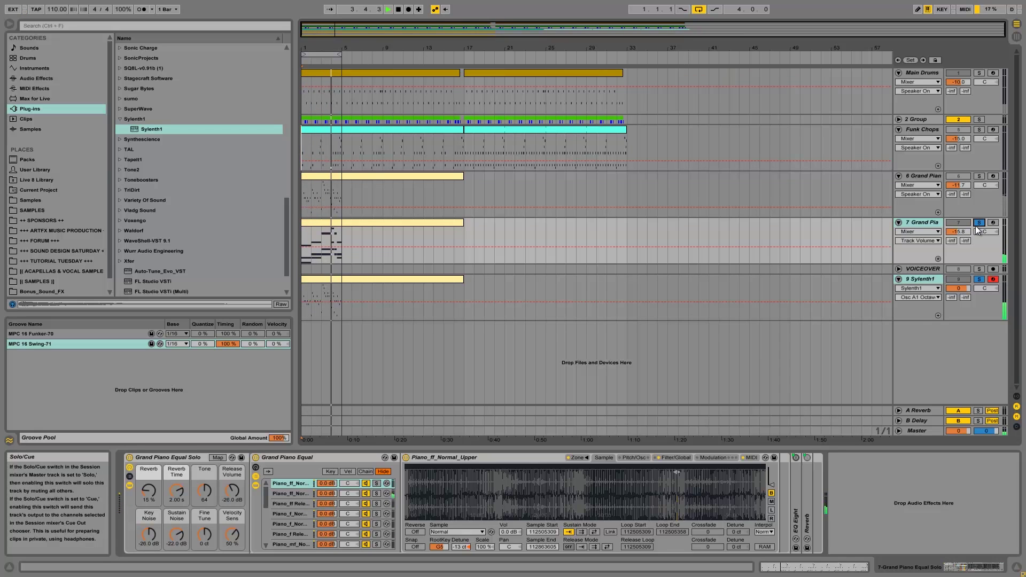
click(978, 225)
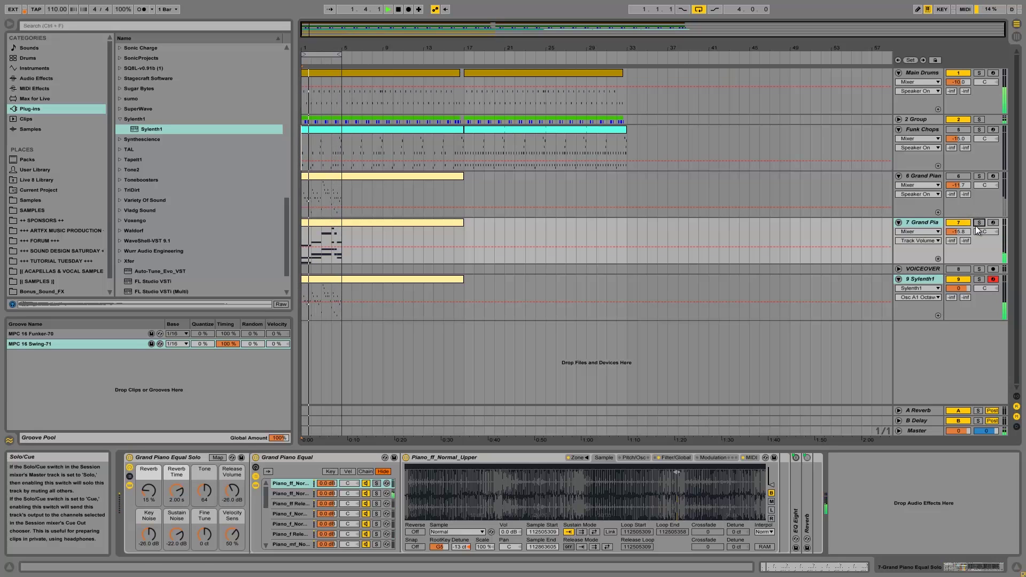